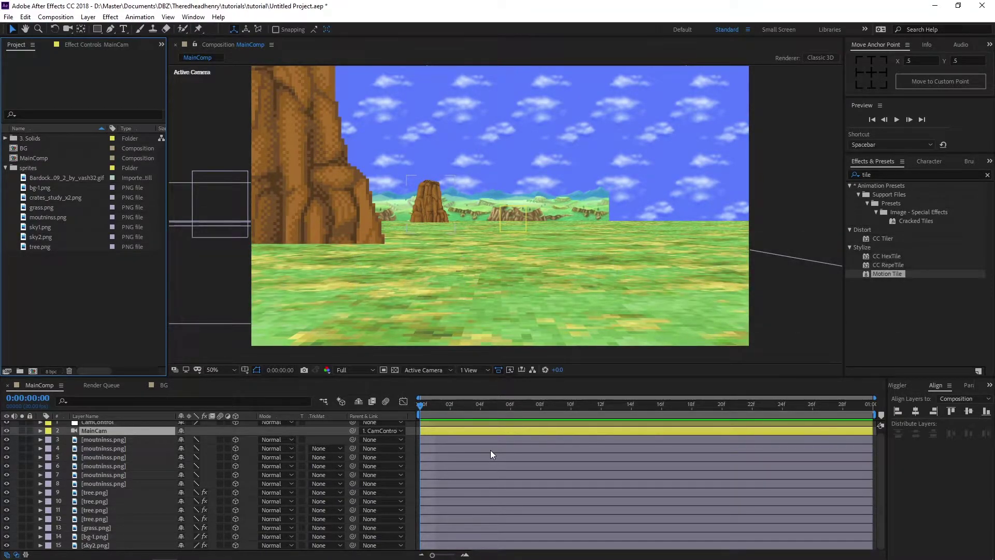
Scrub CamControl's Position X to pan the view sideways toward the hills' edge.
{"action": "left_click", "coordinate": [491, 449]}
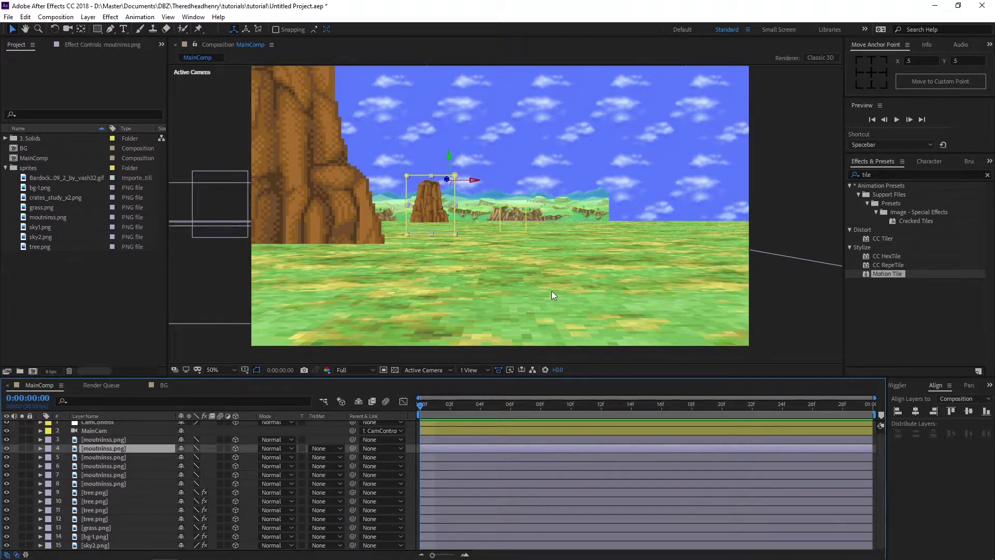
{"action": "scroll", "coordinate": [465, 433], "scroll_direction": "up", "scroll_amount": 1}
{"action": "left_click", "coordinate": [462, 425]}
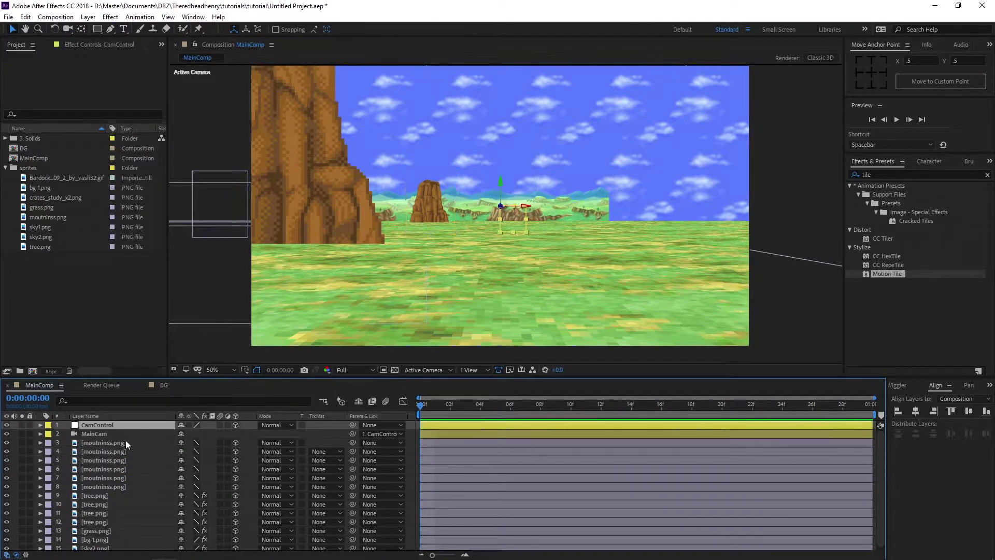
{"action": "key", "text": "p"}
{"action": "left_click_drag", "start_coordinate": [186, 434], "coordinate": [243, 434]}
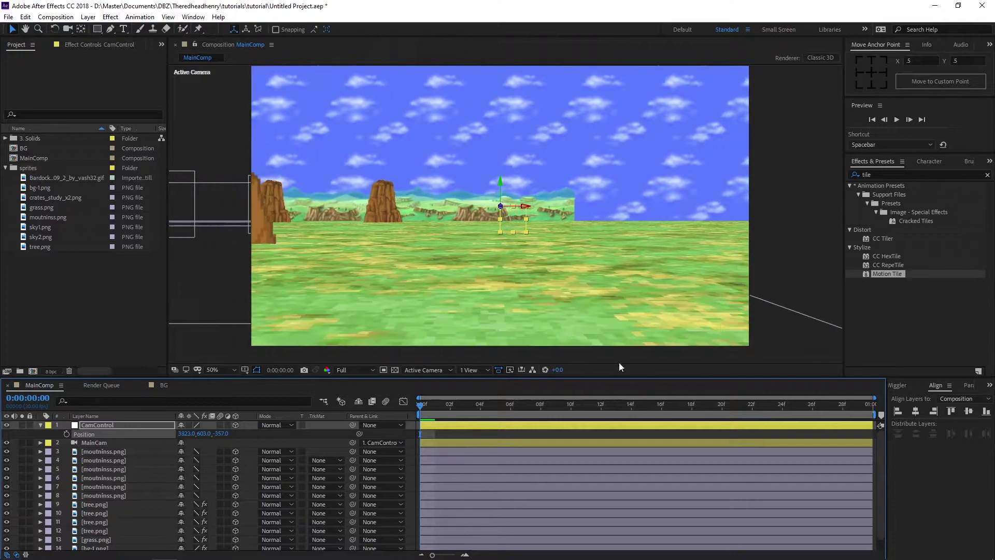
Select the bg-1.png distant hills layer, checking the moutninss.png rock layer along the way.
{"action": "left_click", "coordinate": [552, 197]}
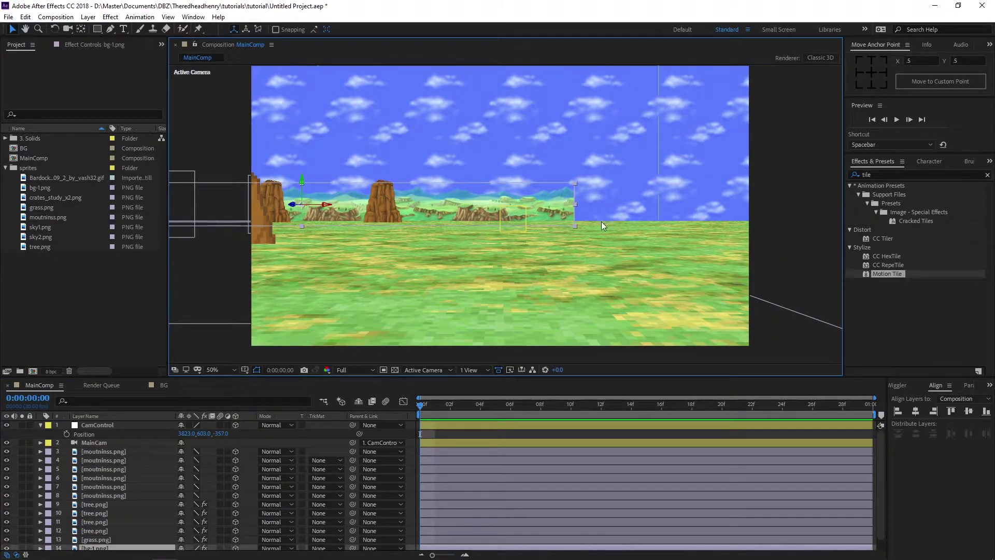
{"action": "left_click", "coordinate": [552, 461]}
{"action": "scroll", "coordinate": [541, 499], "scroll_direction": "down", "scroll_amount": 1}
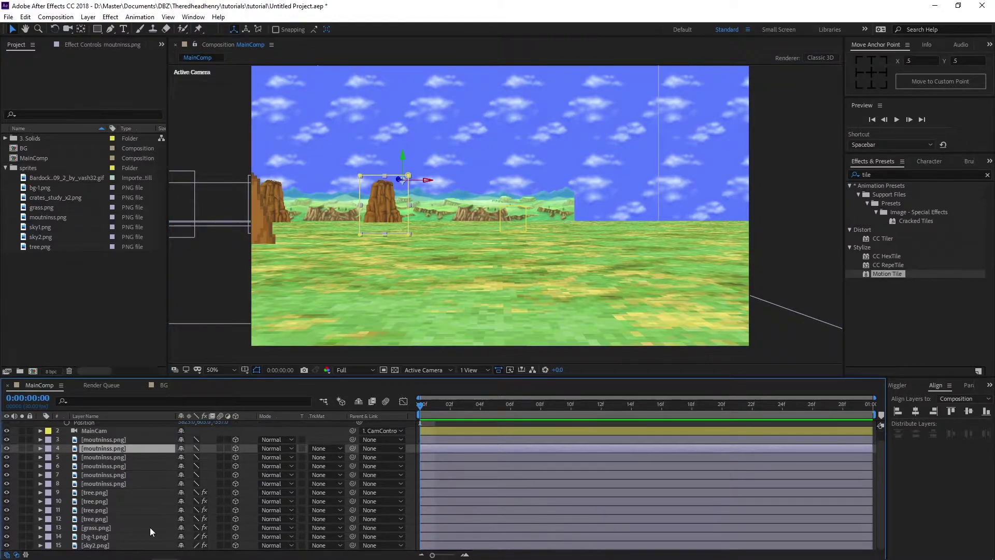
{"action": "left_click", "coordinate": [491, 210]}
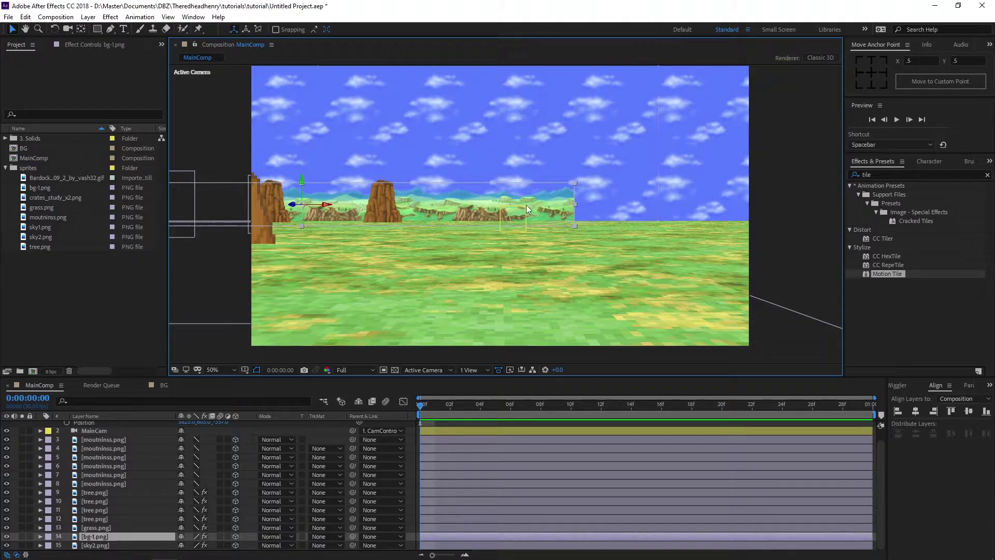
Apply Motion Tile to bg-1.png and widen its Output Width to 190.
{"action": "left_click", "coordinate": [876, 175]}
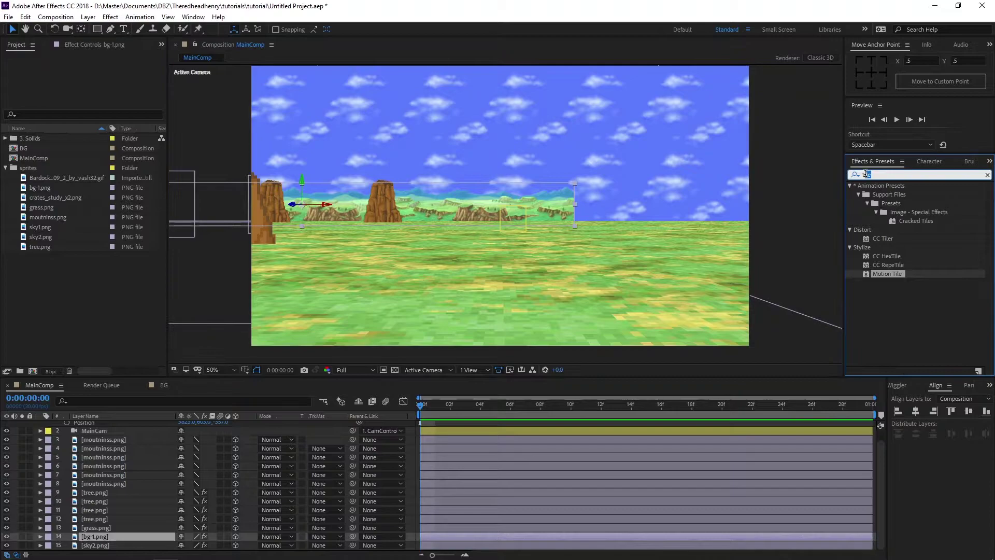
{"action": "double_click", "coordinate": [887, 273]}
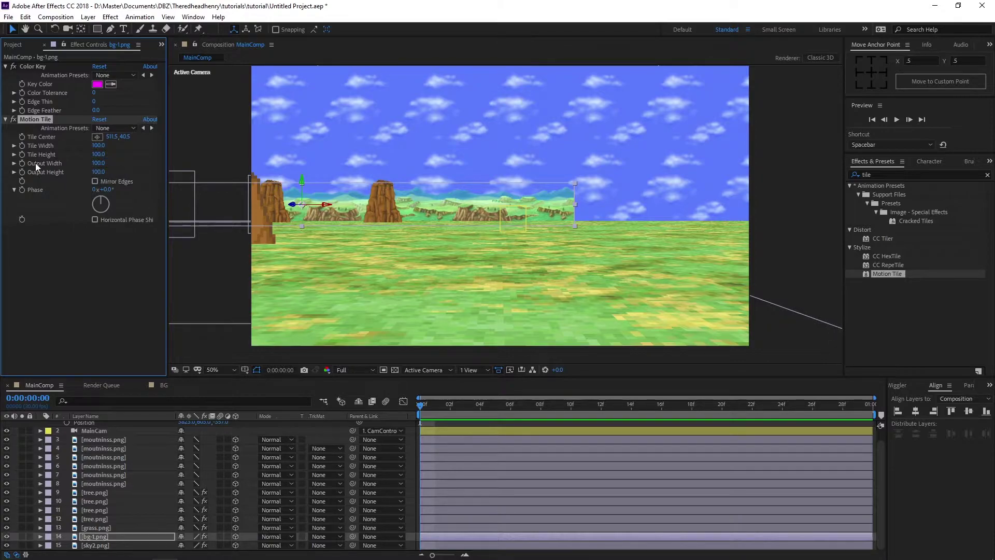
{"action": "left_click_drag", "start_coordinate": [98, 163], "coordinate": [102, 165]}
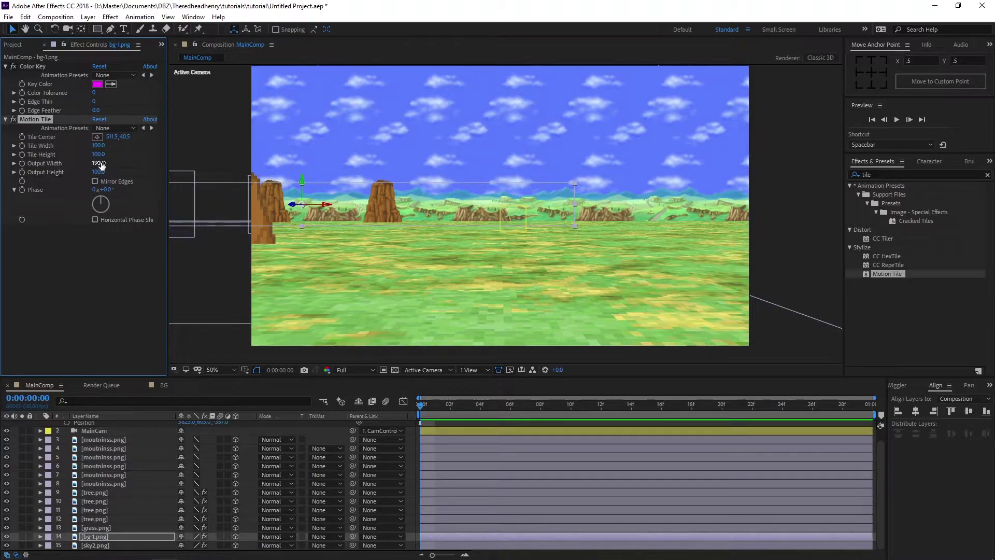
Settle the hills' Motion Tile Output Height at 100 after trying 180 and 0.
{"action": "left_click", "coordinate": [99, 172]}
{"action": "type", "text": "180"}
{"action": "key", "text": "Return"}
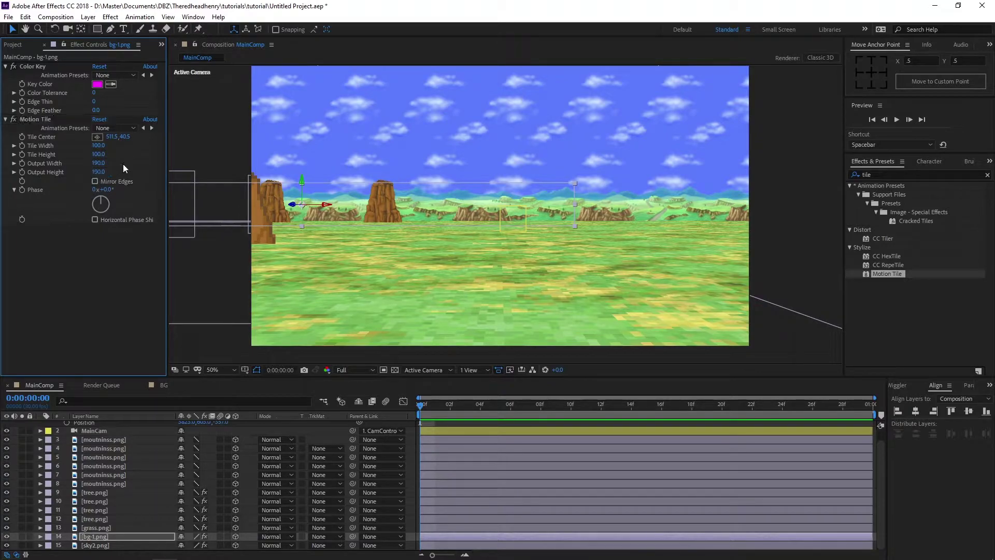
{"action": "left_click_drag", "start_coordinate": [102, 171], "coordinate": [119, 170]}
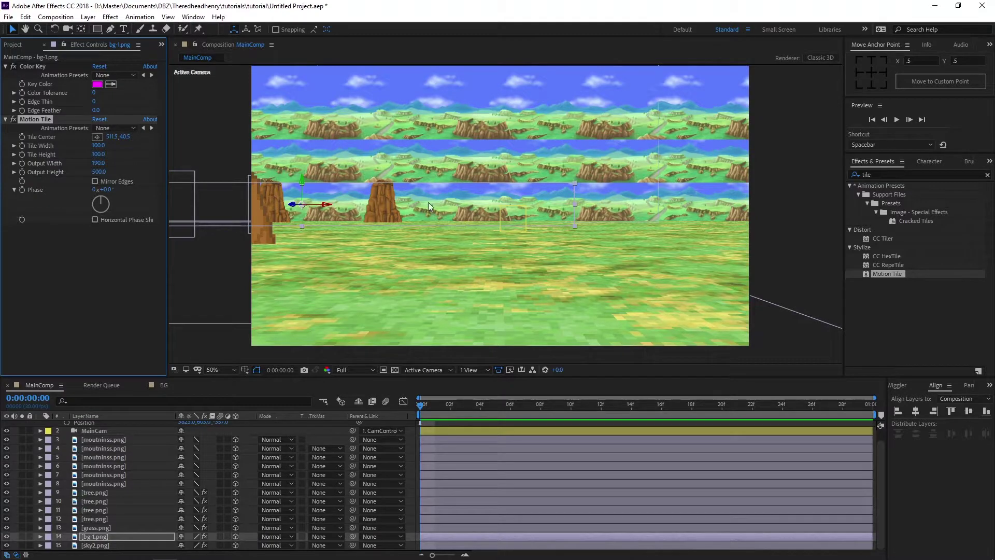
{"action": "left_click", "coordinate": [103, 170]}
{"action": "type", "text": "0"}
{"action": "key", "text": "Return"}
{"action": "left_click", "coordinate": [97, 171]}
{"action": "type", "text": "100"}
{"action": "key", "text": "Return"}
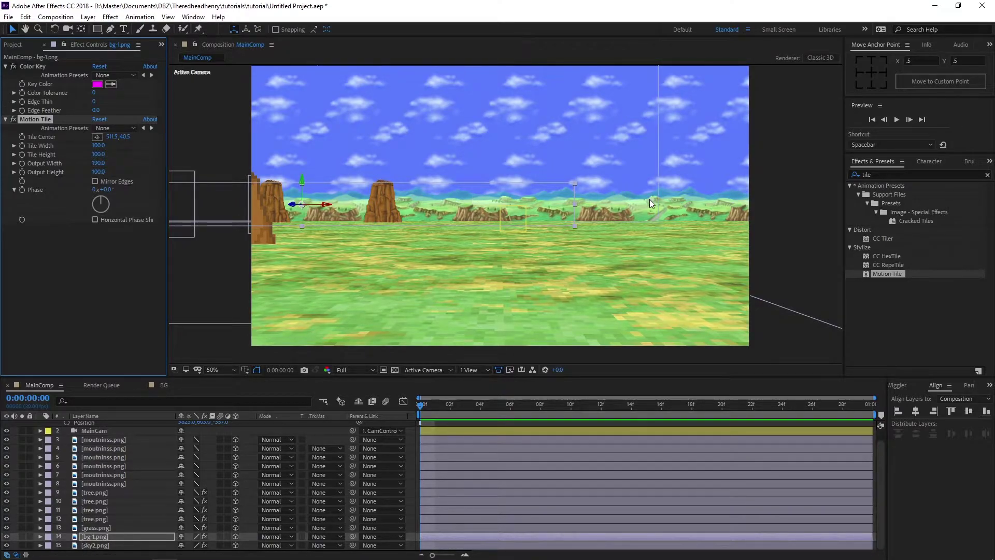
{"action": "scroll", "coordinate": [470, 460], "scroll_direction": "up", "scroll_amount": 1}
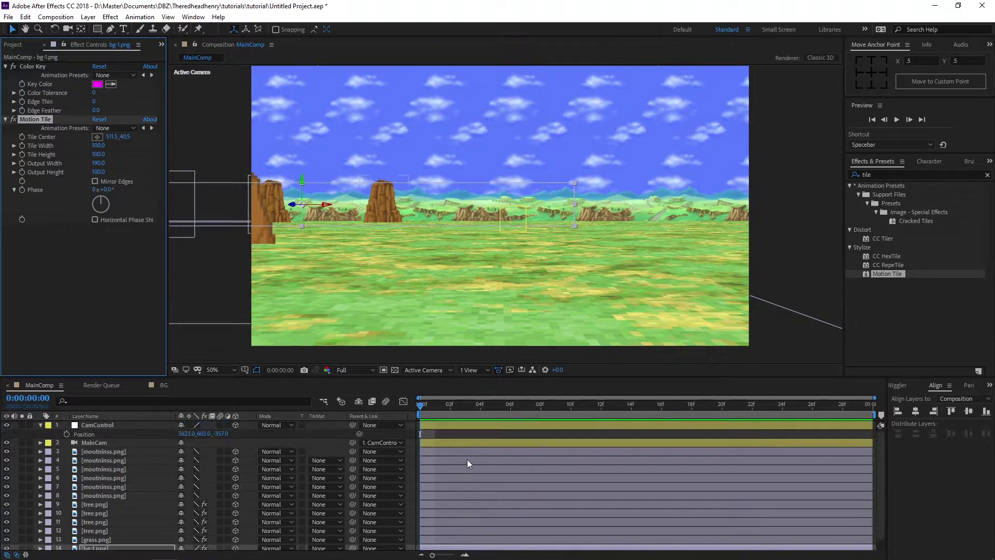
{"action": "left_click_drag", "start_coordinate": [185, 433], "coordinate": [100, 185]}
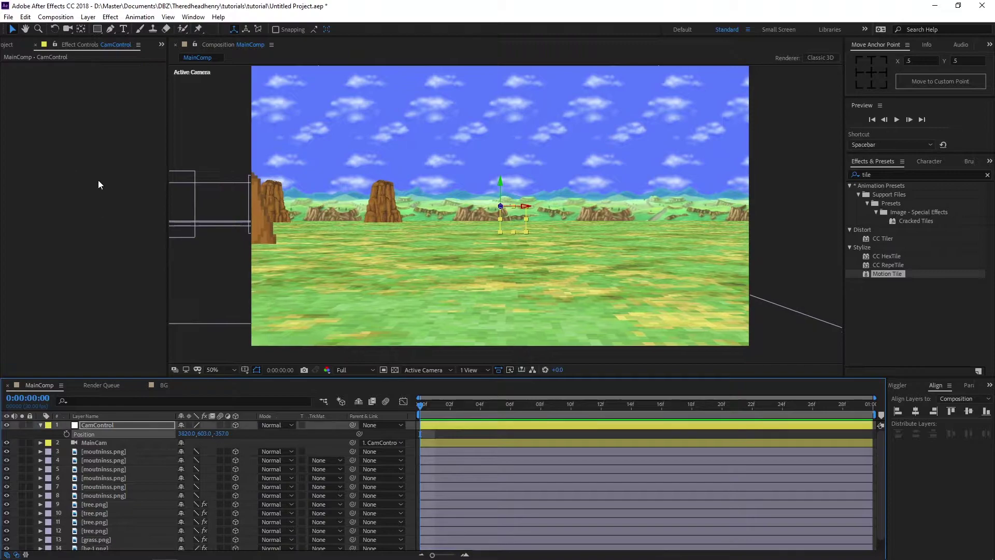
{"action": "left_click", "coordinate": [129, 440]}
{"action": "left_click", "coordinate": [128, 419]}
{"action": "left_click", "coordinate": [129, 414]}
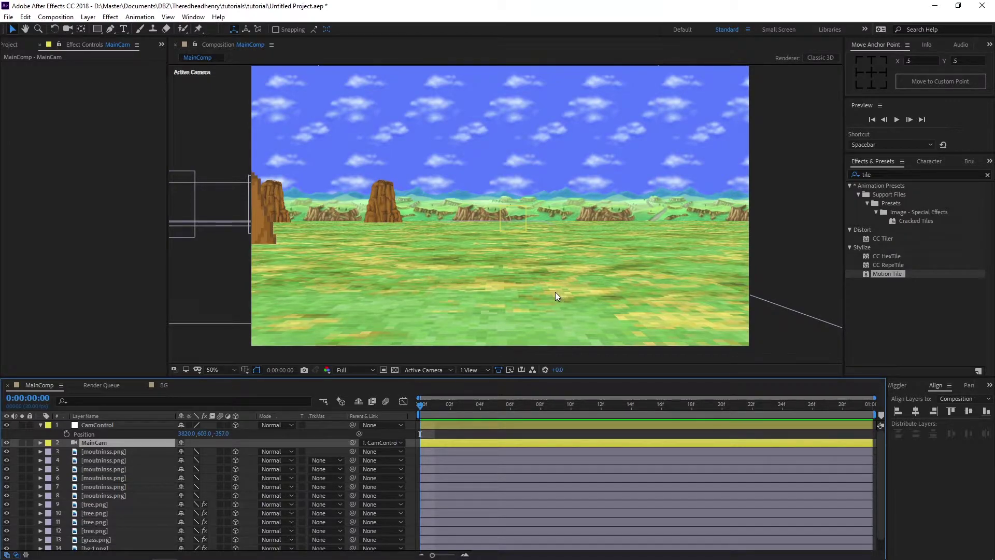
{"action": "scroll", "coordinate": [518, 471], "scroll_direction": "down", "scroll_amount": 1}
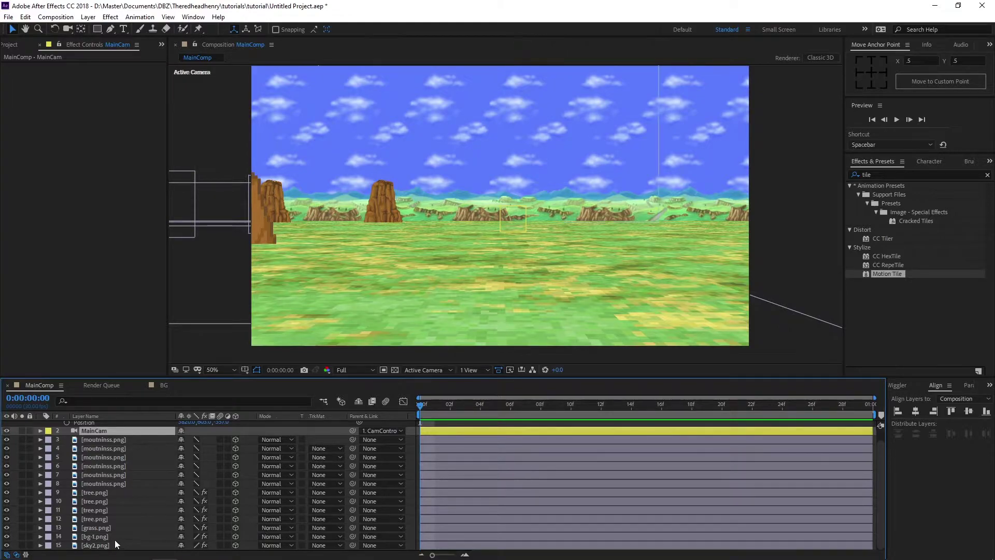
Pan CamControl farther right, to about X 6668, until the grass floor's edge shows.
{"action": "left_click", "coordinate": [99, 528]}
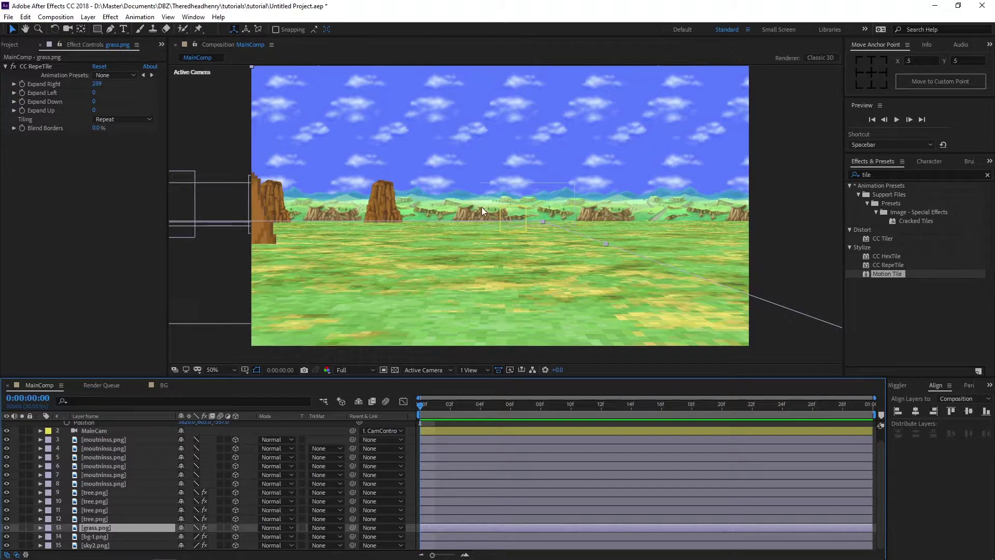
{"action": "scroll", "coordinate": [450, 457], "scroll_direction": "up", "scroll_amount": 1}
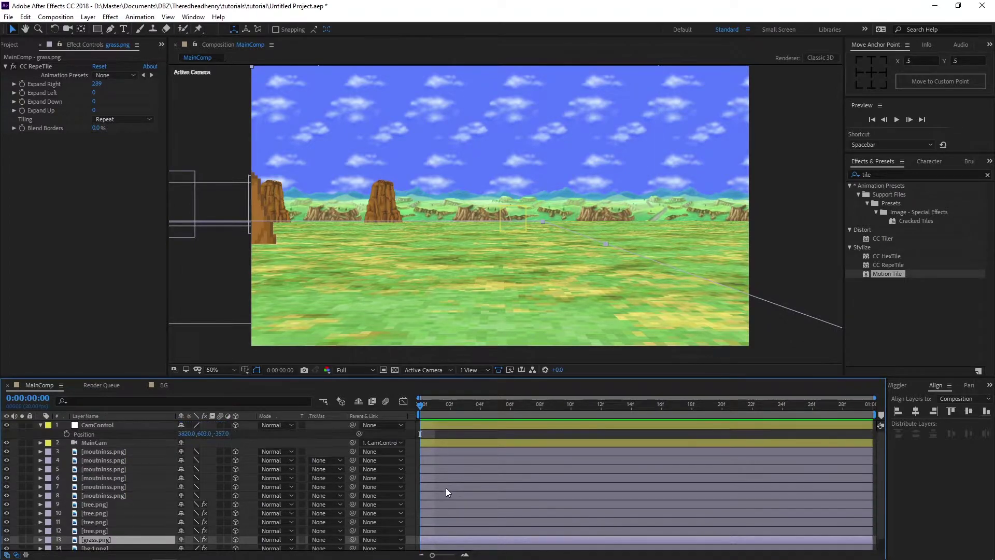
{"action": "left_click_drag", "start_coordinate": [185, 434], "coordinate": [800, 419]}
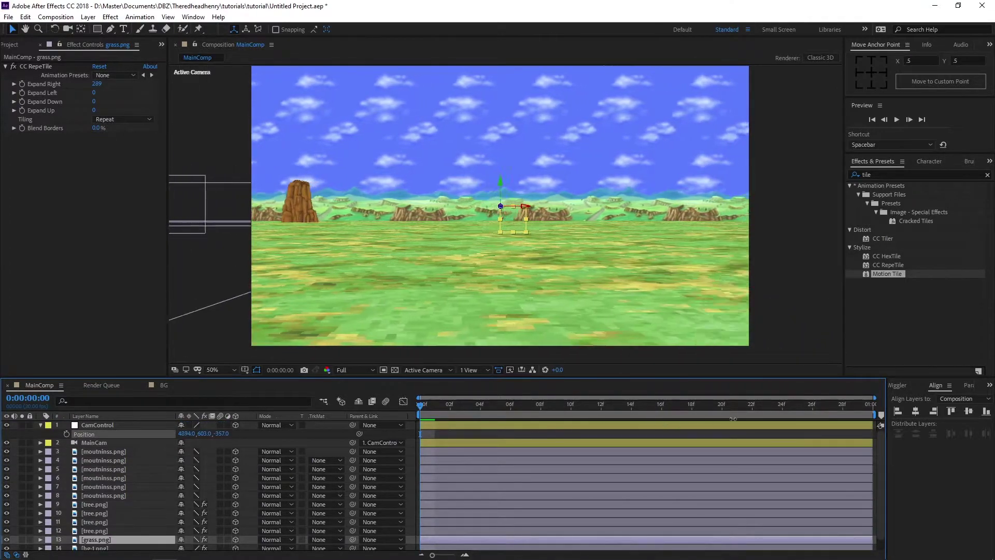
{"action": "left_click_drag", "start_coordinate": [192, 433], "coordinate": [908, 398]}
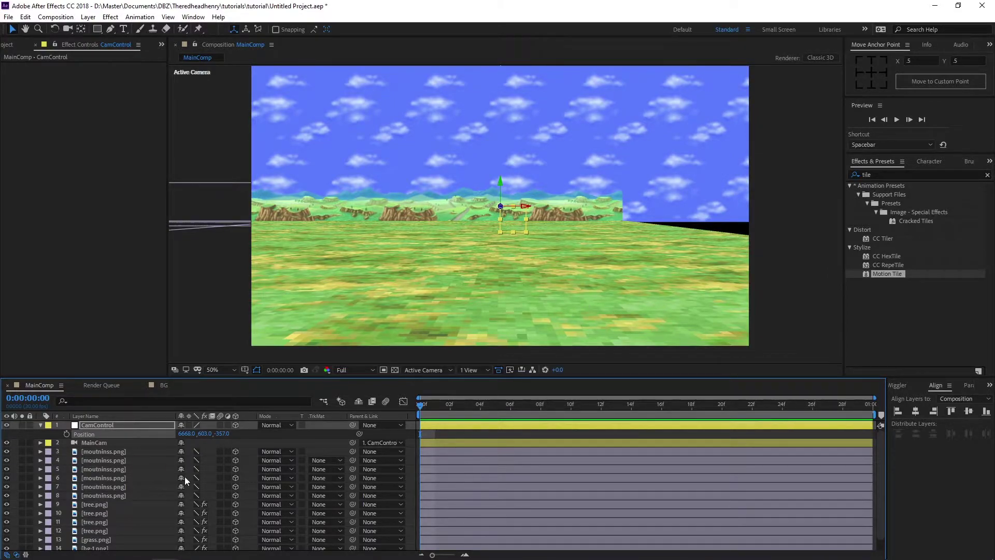
{"action": "scroll", "coordinate": [126, 508], "scroll_direction": "down", "scroll_amount": 1}
Apply Motion Tile to grass.png with Output Width 730 and Output Height 760.
{"action": "left_click", "coordinate": [94, 528]}
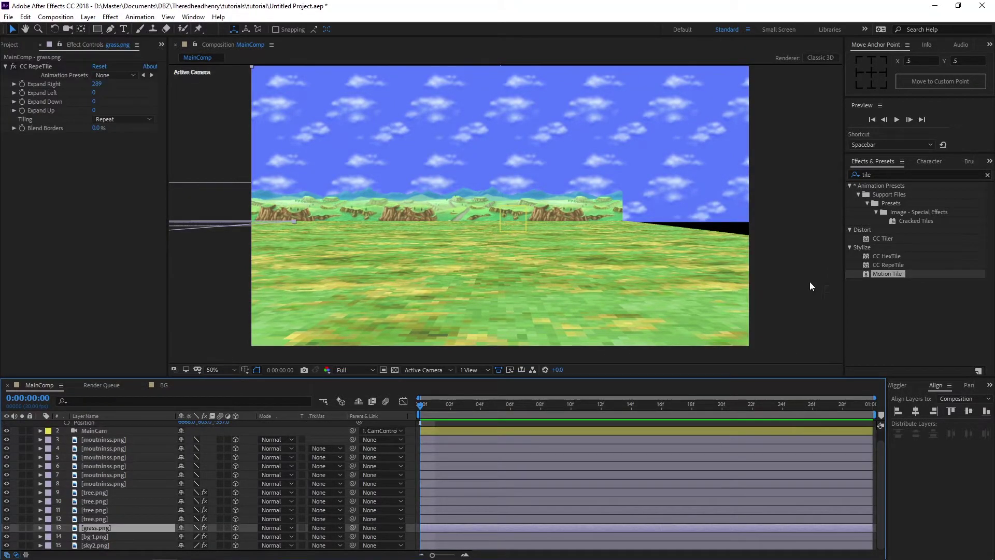
{"action": "double_click", "coordinate": [893, 274]}
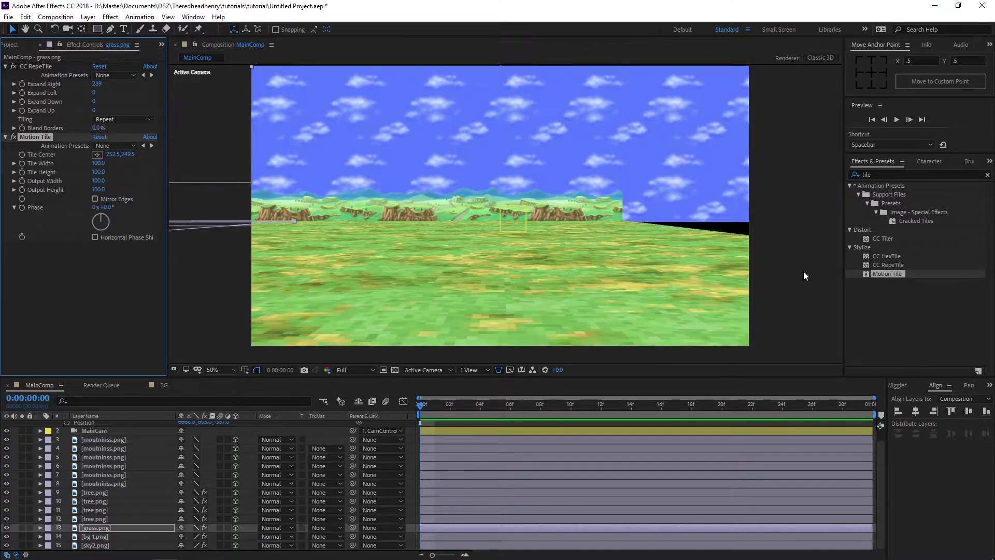
{"action": "left_click_drag", "start_coordinate": [99, 190], "coordinate": [135, 182]}
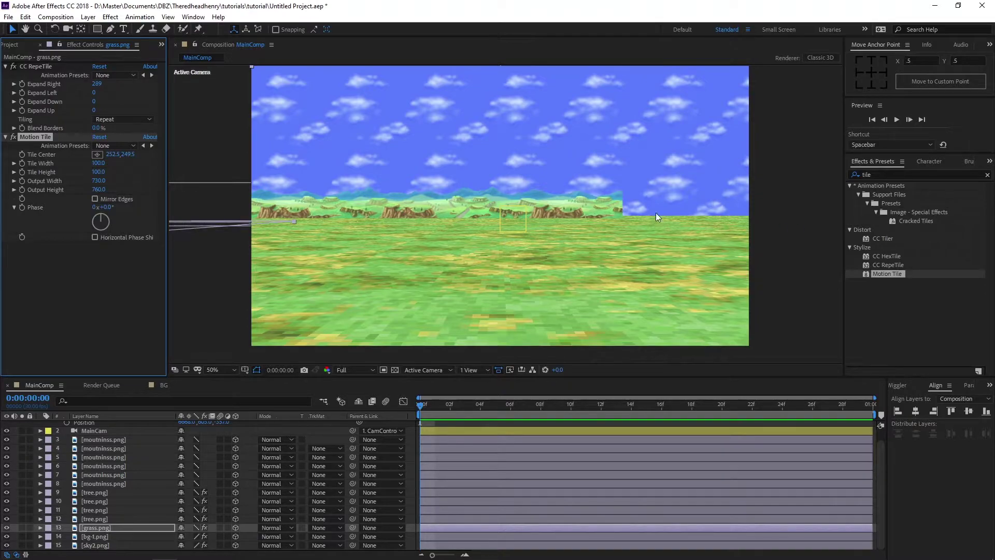
{"action": "left_click", "coordinate": [435, 409]}
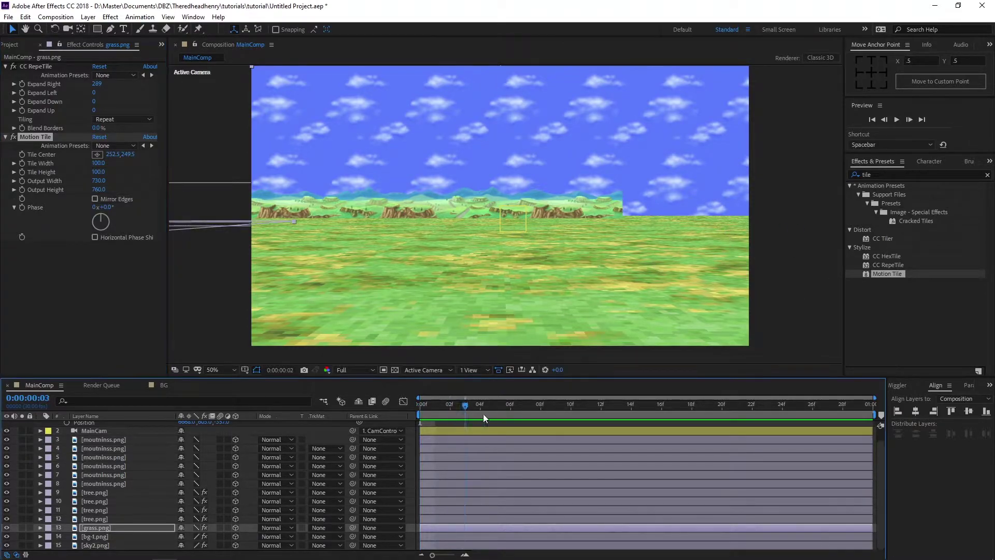
{"action": "left_click", "coordinate": [460, 436]}
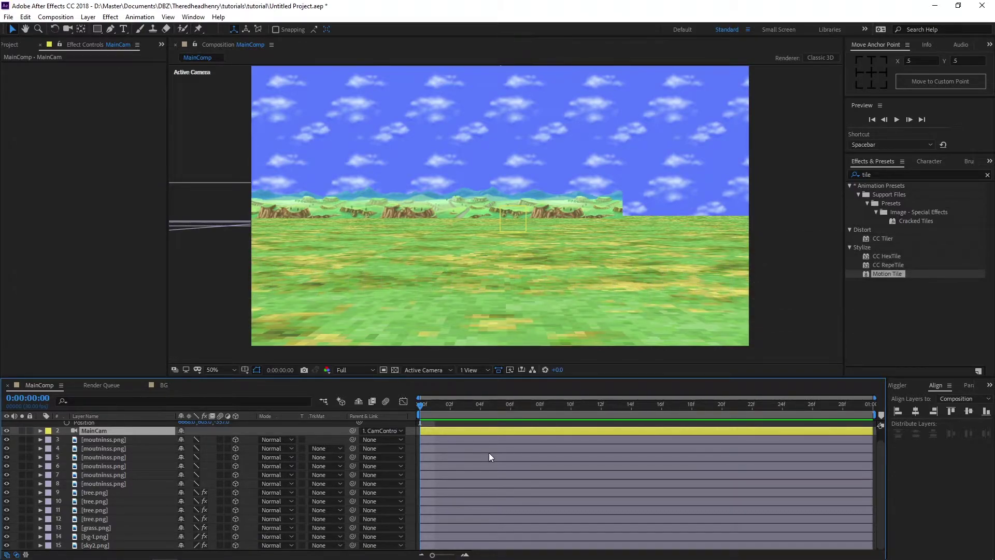
Add crates_study_x2.png from the project files to MainComp as a 3D layer.
{"action": "scroll", "coordinate": [481, 455], "scroll_direction": "up", "scroll_amount": 1}
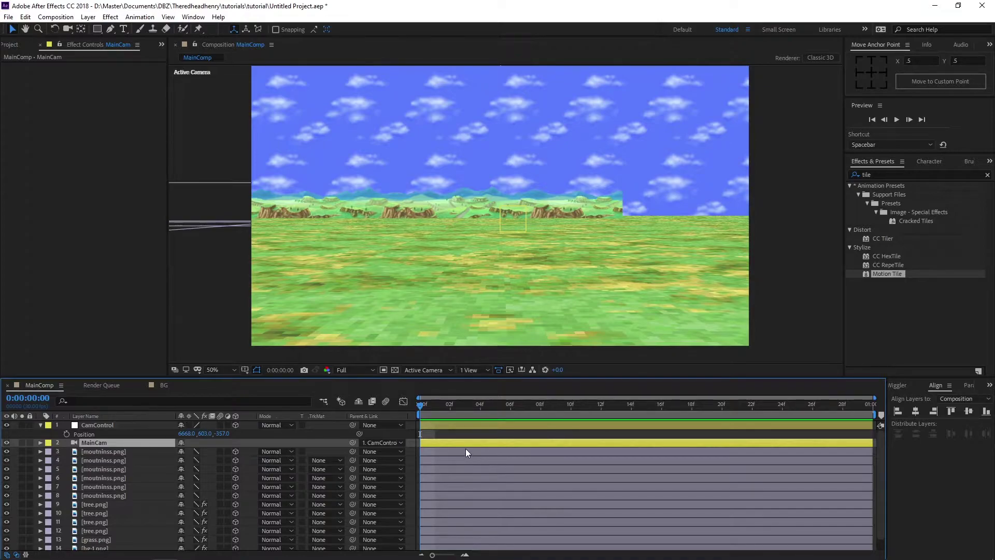
{"action": "left_click", "coordinate": [11, 44]}
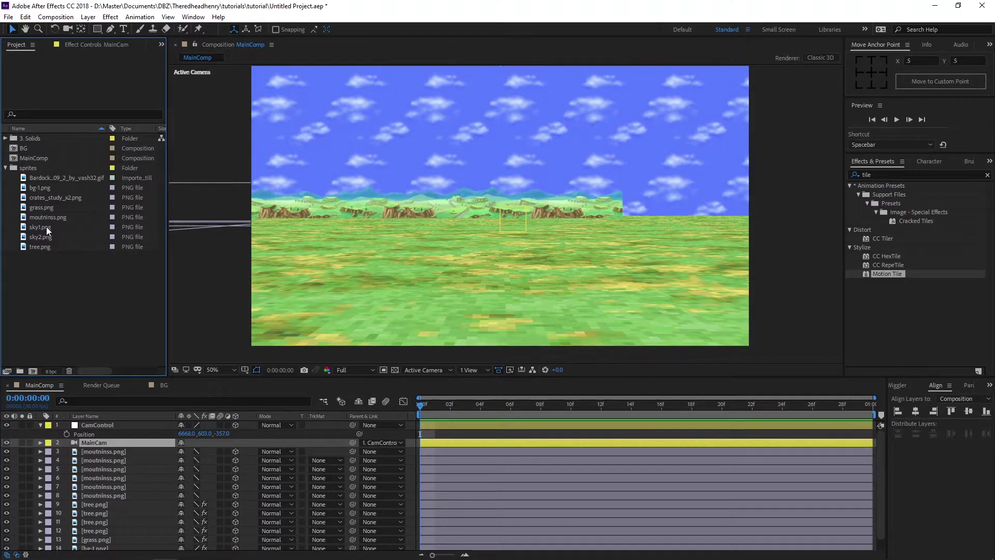
{"action": "left_click", "coordinate": [42, 209]}
{"action": "left_click", "coordinate": [43, 197]}
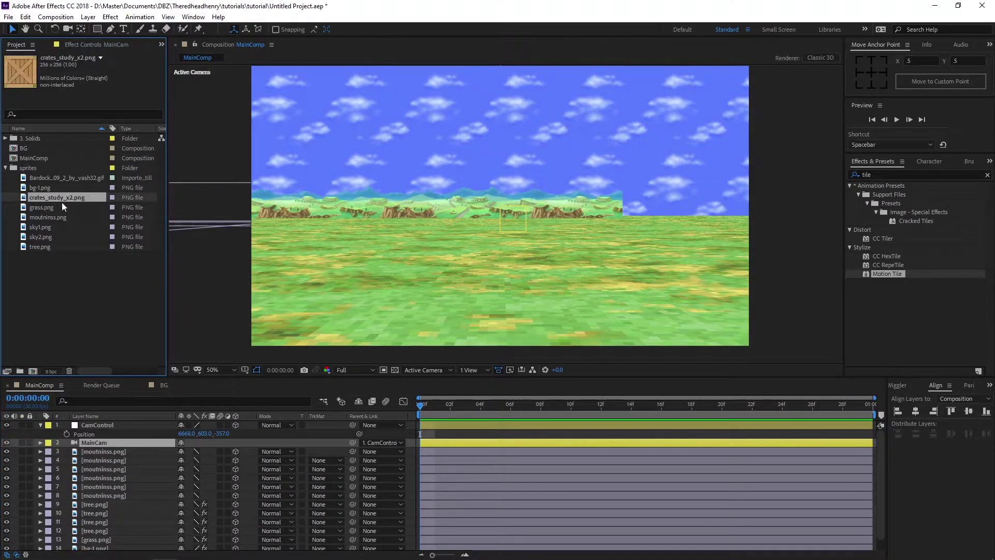
{"action": "left_click_drag", "start_coordinate": [60, 196], "coordinate": [150, 448]}
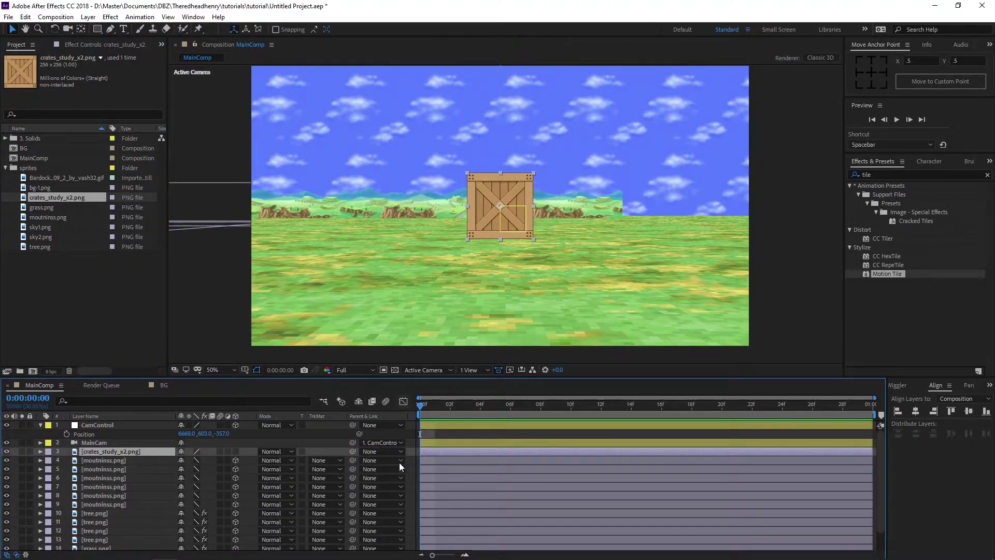
{"action": "left_click", "coordinate": [234, 451]}
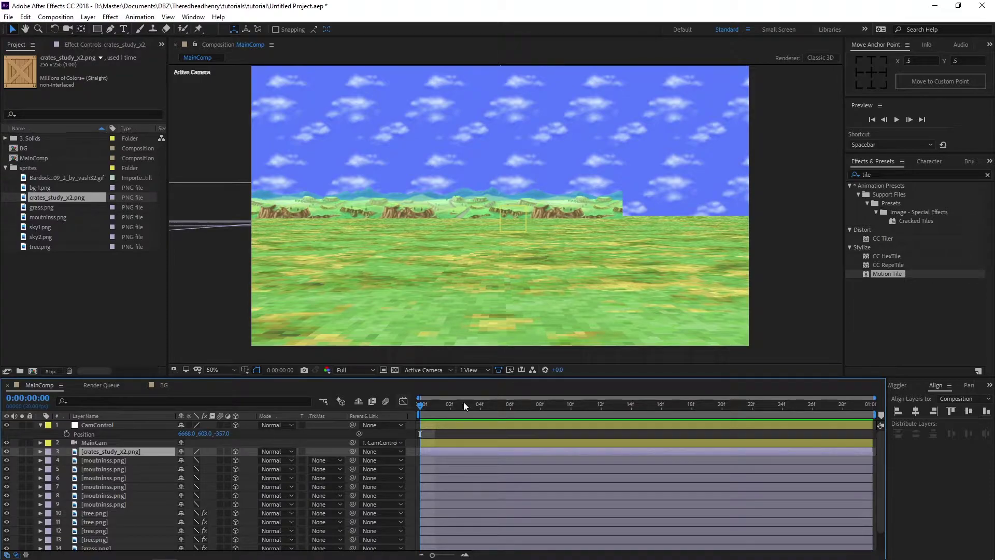
Zoom the viewer out to 12.5% to see the whole scene layout.
{"action": "left_click", "coordinate": [438, 427]}
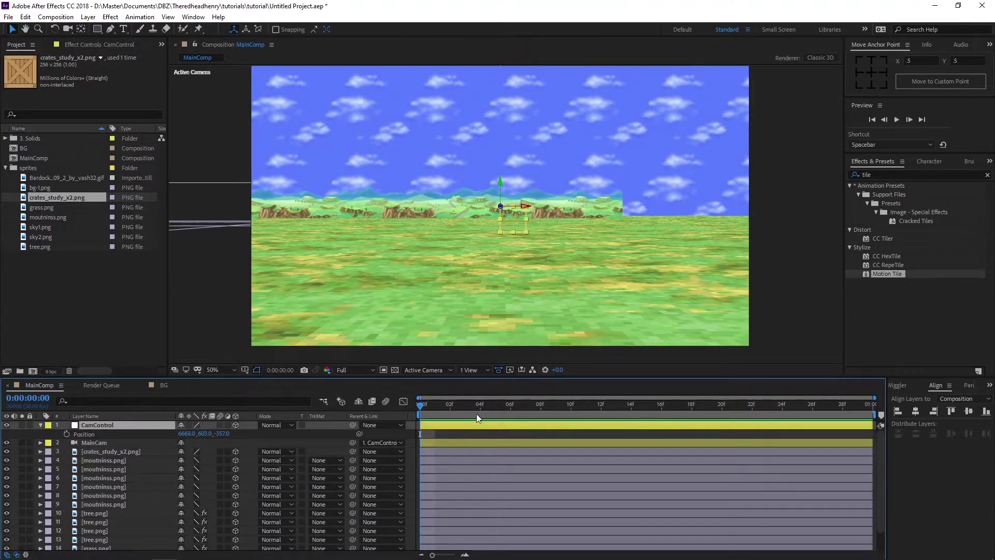
{"action": "left_click", "coordinate": [425, 453]}
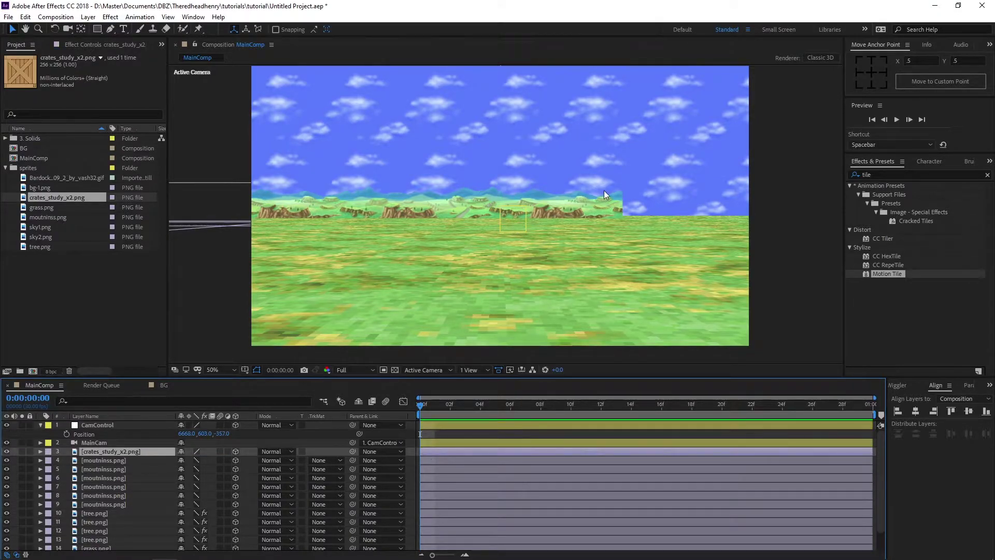
{"action": "key", "text": "comma"}
{"action": "key", "text": "comma"}
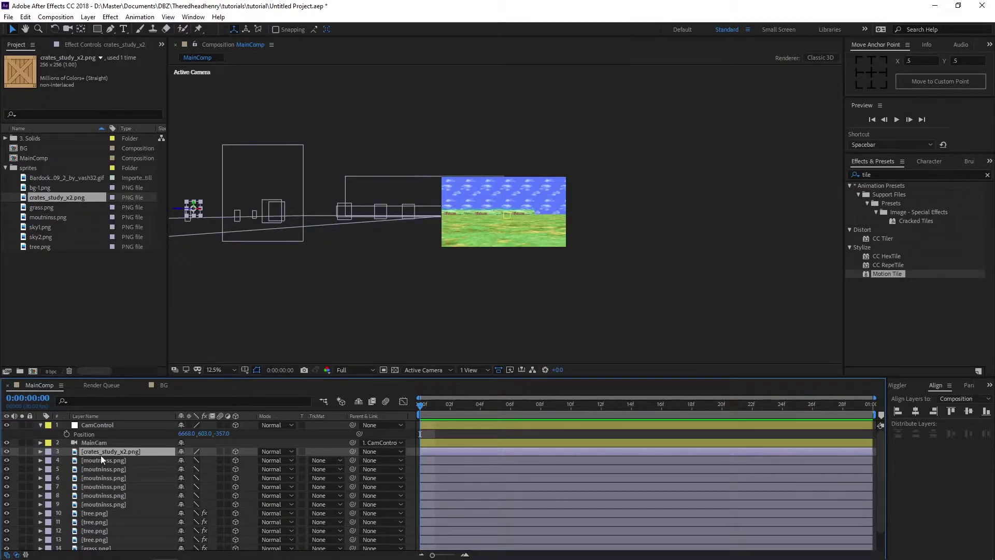
Slide CamControl back toward the scenery and drag the crate to the centre foreground.
{"action": "left_click_drag", "start_coordinate": [186, 433], "coordinate": [80, 439]}
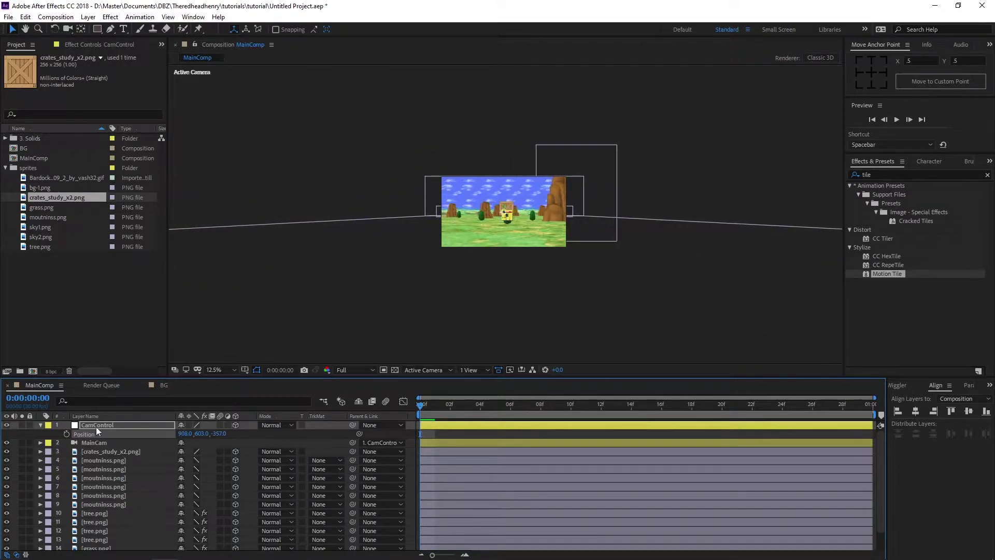
{"action": "scroll", "coordinate": [420, 296], "scroll_direction": "up", "scroll_amount": 5}
{"action": "scroll", "coordinate": [451, 294], "scroll_direction": "down", "scroll_amount": 2}
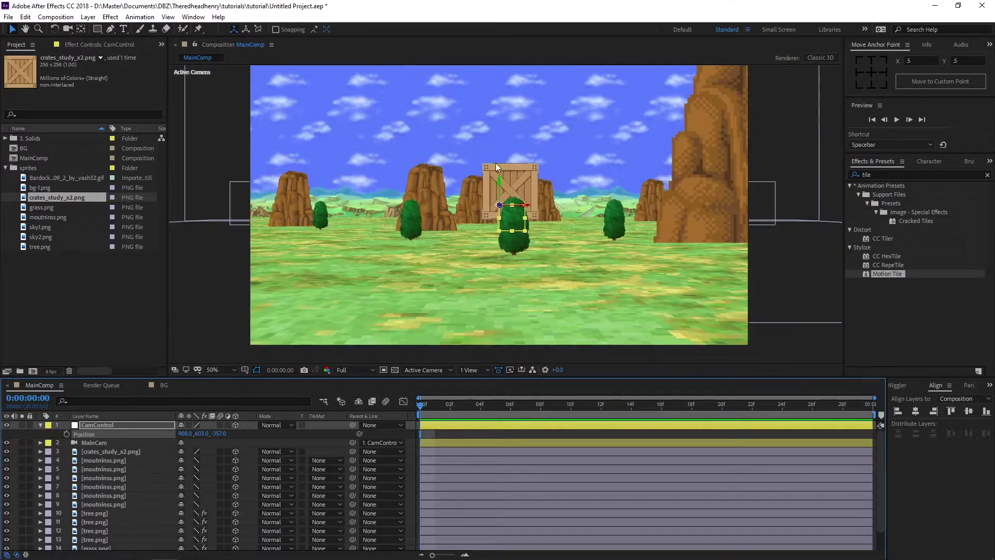
{"action": "left_click_drag", "start_coordinate": [493, 171], "coordinate": [460, 256]}
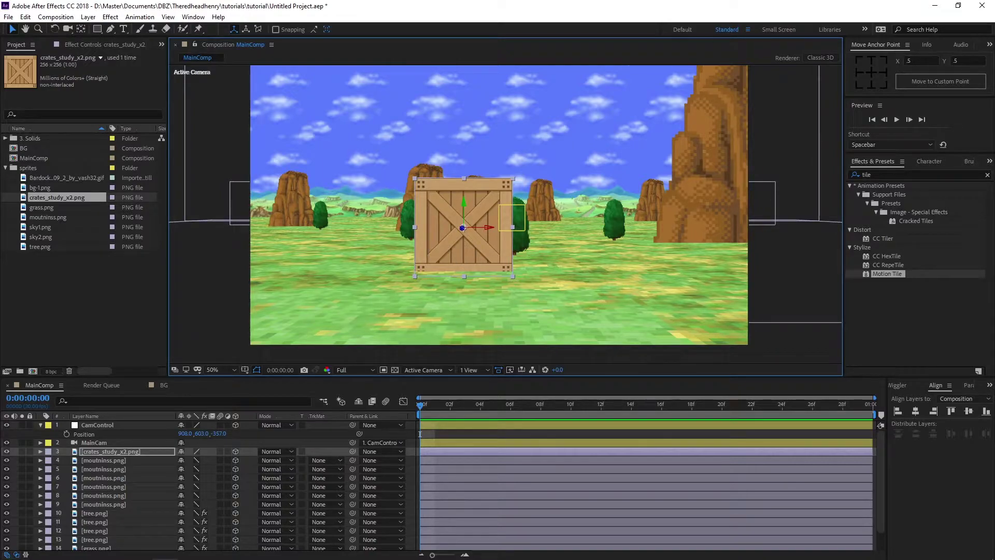
{"action": "key", "text": "ctrl+space"}
{"action": "key", "text": "Escape"}
Drag the crate's anchor point toward its top-left with the Pan Behind tool, then recentre it.
{"action": "left_click", "coordinate": [193, 16]}
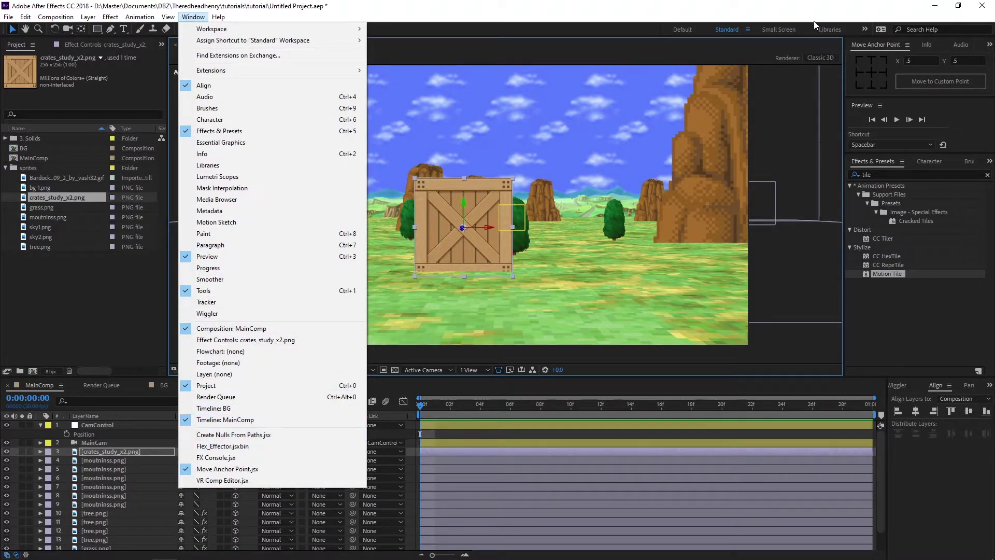
{"action": "left_click", "coordinate": [758, 11]}
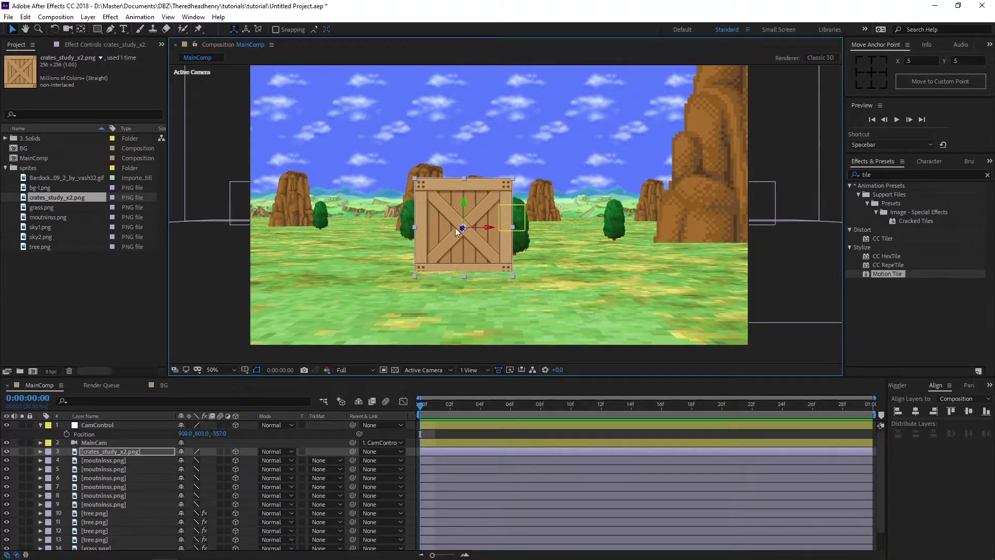
{"action": "left_click", "coordinate": [80, 29]}
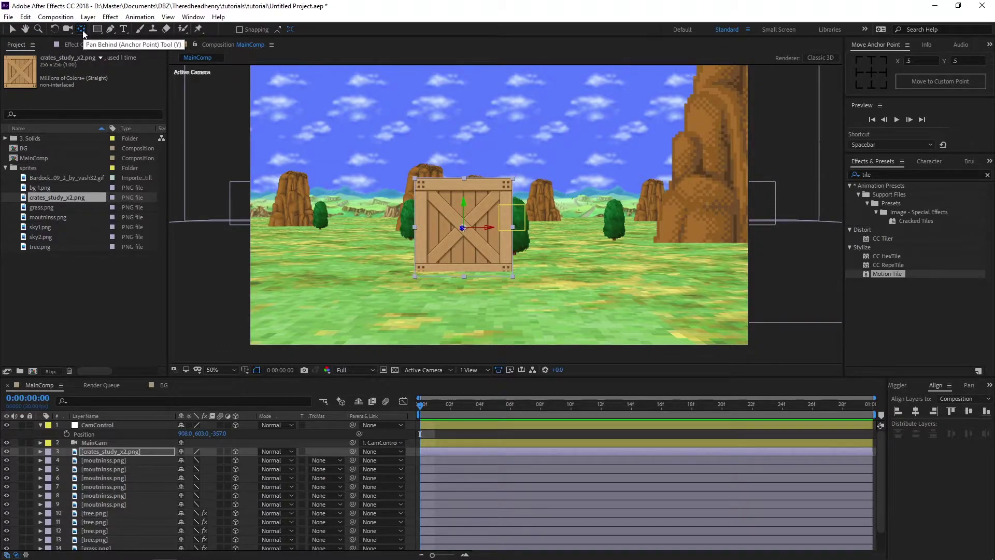
{"action": "left_click", "coordinate": [82, 31]}
{"action": "left_click", "coordinate": [462, 228]}
{"action": "left_click_drag", "start_coordinate": [463, 229], "coordinate": [431, 228]}
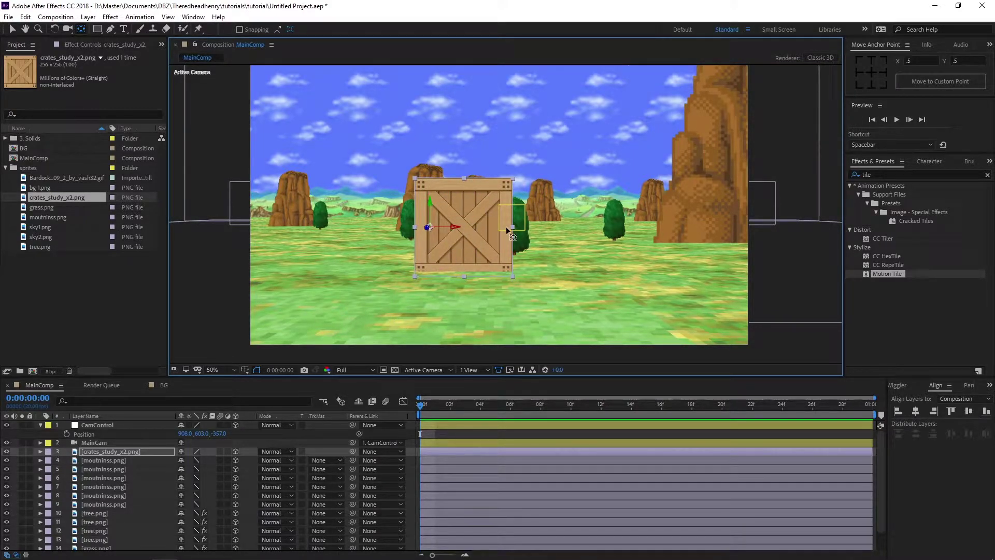
{"action": "key", "text": "ctrl+alt+Home"}
Try right-edge and bottom-right anchor spots, return to centre, and nudge the crate slightly.
{"action": "left_click", "coordinate": [884, 73]}
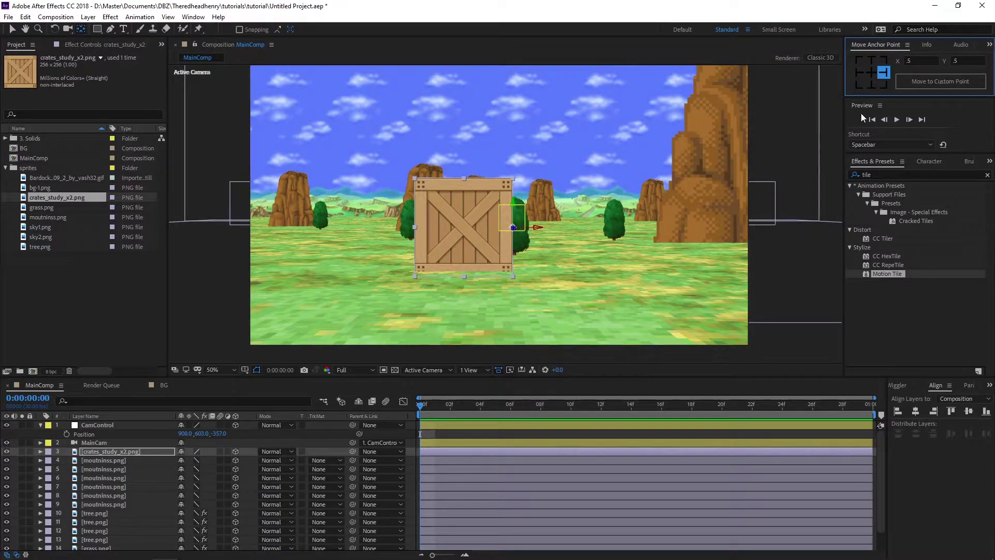
{"action": "left_click", "coordinate": [884, 85]}
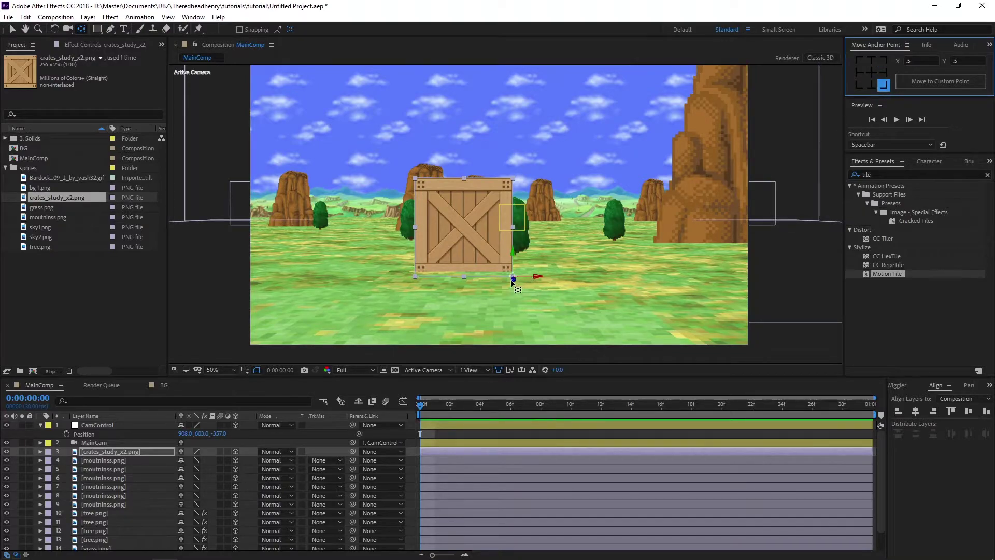
{"action": "left_click", "coordinate": [871, 73]}
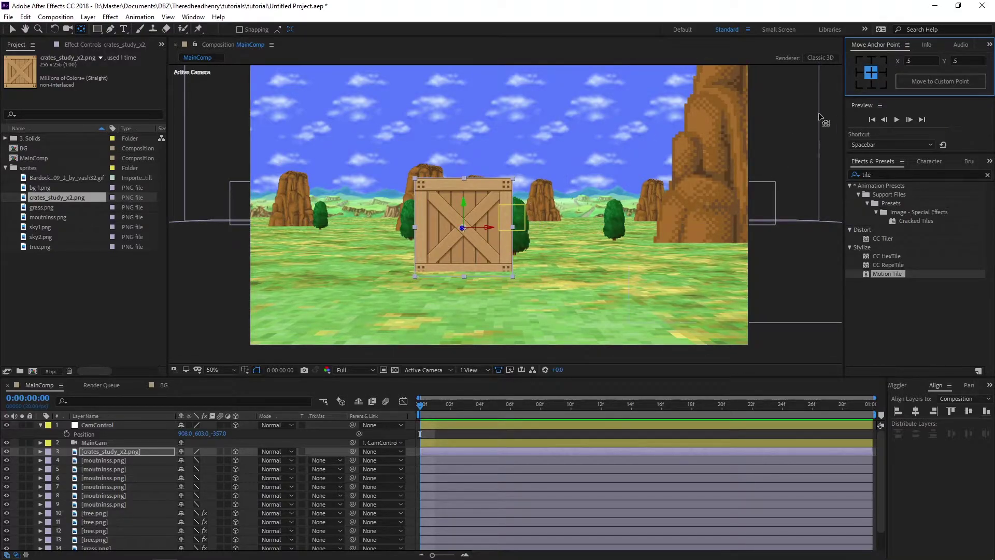
{"action": "left_click", "coordinate": [477, 218]}
{"action": "key", "text": "v"}
{"action": "left_click_drag", "start_coordinate": [486, 220], "coordinate": [461, 243]}
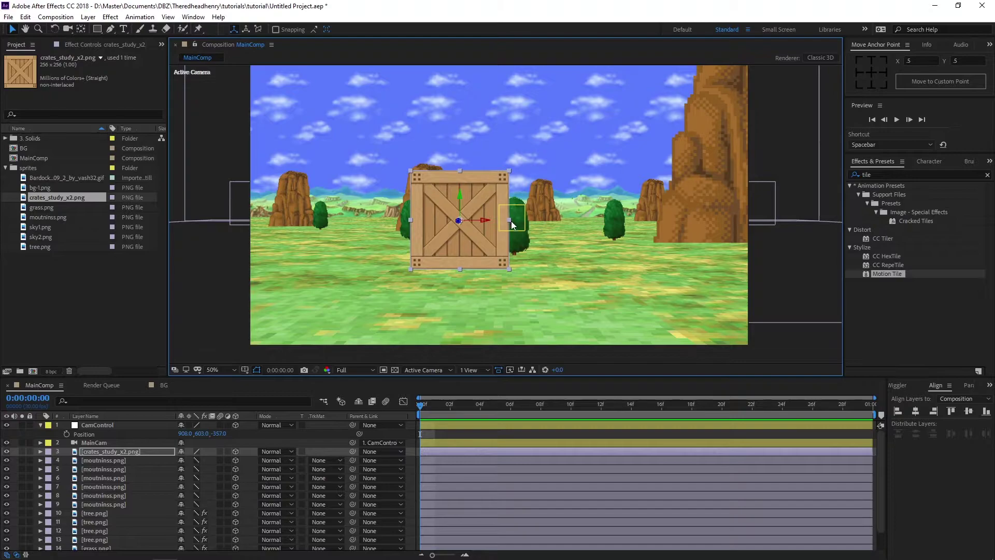
{"action": "left_click", "coordinate": [430, 450]}
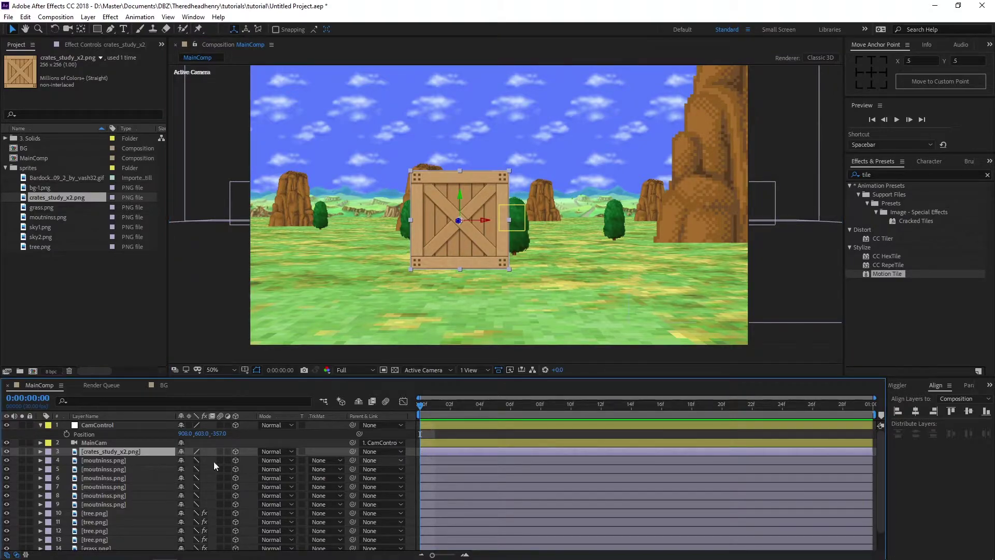
Label the crate layer Cyan and duplicate it.
{"action": "left_click", "coordinate": [47, 452]}
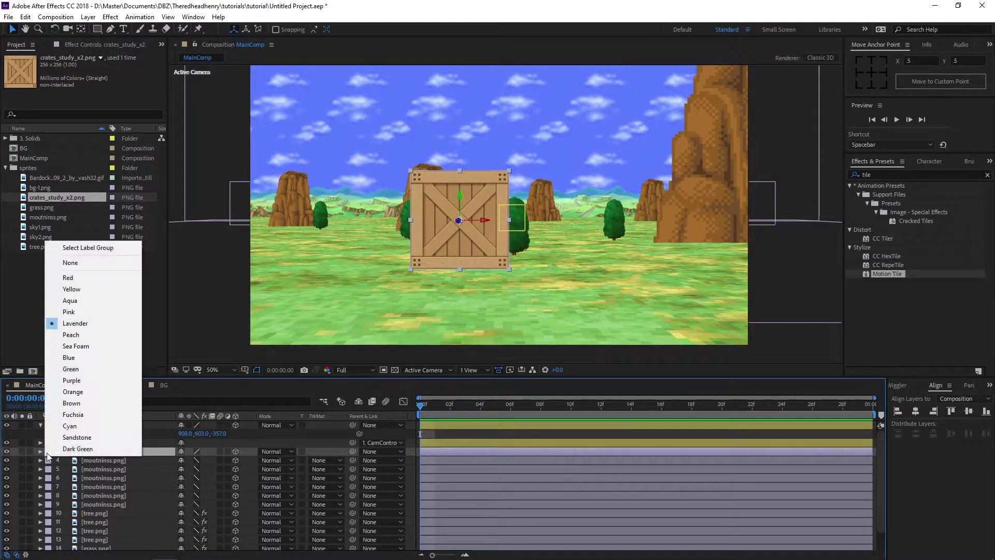
{"action": "left_click", "coordinate": [70, 425]}
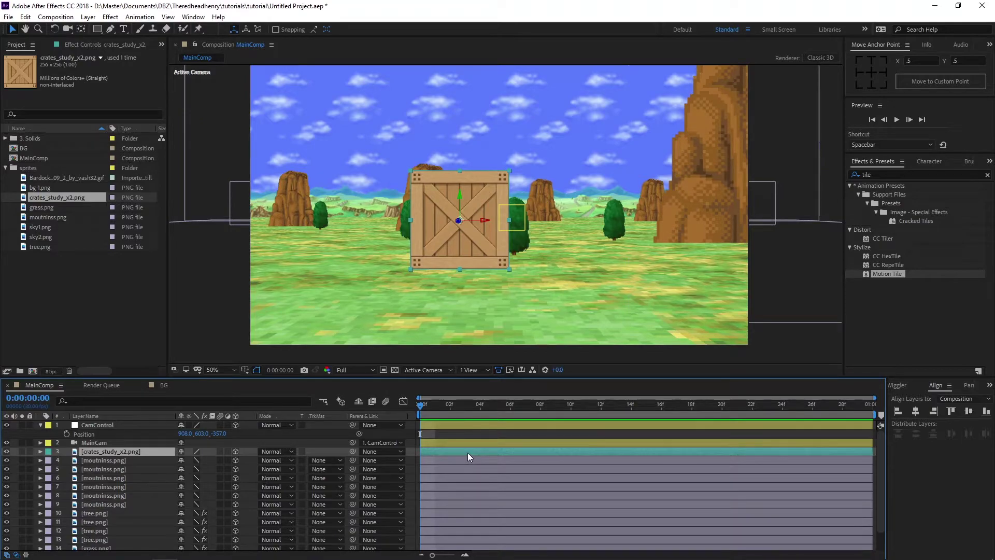
{"action": "key", "text": "ctrl+d"}
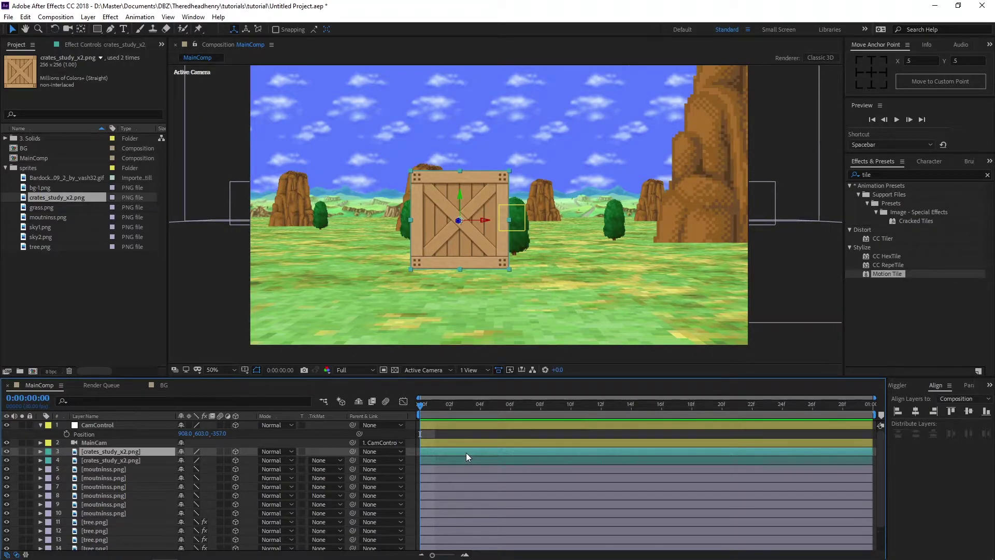
Anchor the crate copy at its right edge and set Y Rotation to 90°.
{"action": "left_click", "coordinate": [885, 73]}
{"action": "key", "text": "r"}
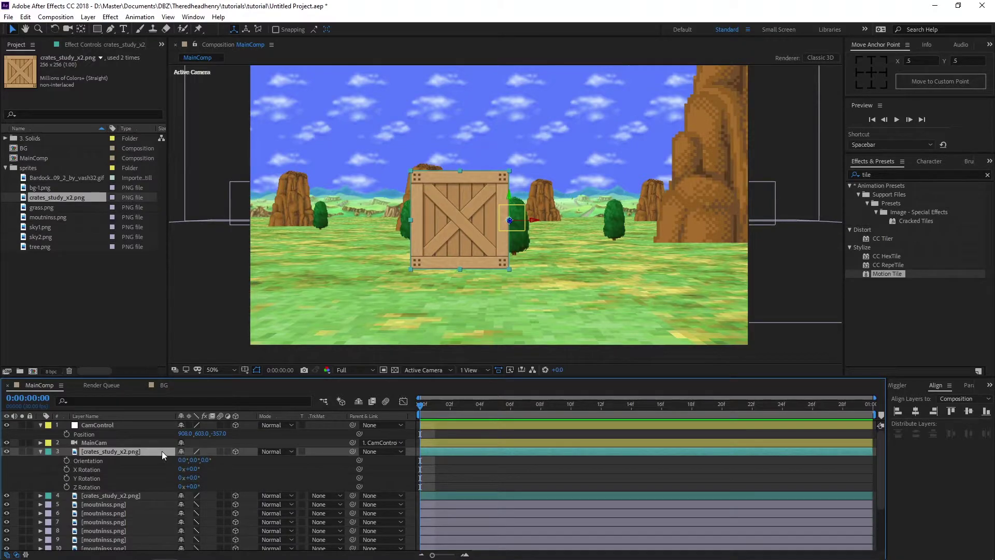
{"action": "left_click_drag", "start_coordinate": [192, 479], "coordinate": [236, 474]}
{"action": "left_click", "coordinate": [192, 478]}
{"action": "type", "text": "90"}
{"action": "key", "text": "Return"}
{"action": "left_click", "coordinate": [41, 451]}
Duplicate the other crate copy and anchor it at its left edge.
{"action": "left_click", "coordinate": [127, 459]}
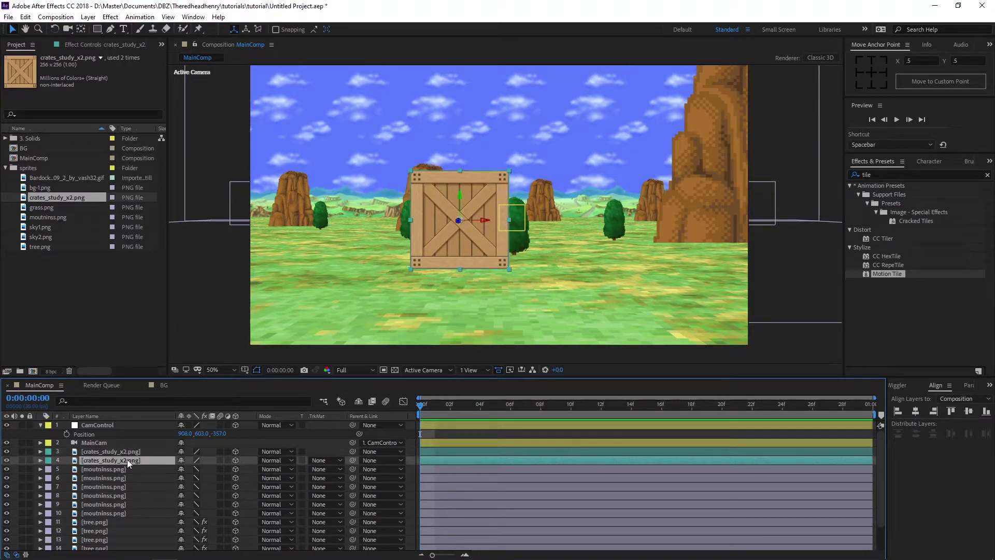
{"action": "key", "text": "ctrl+d"}
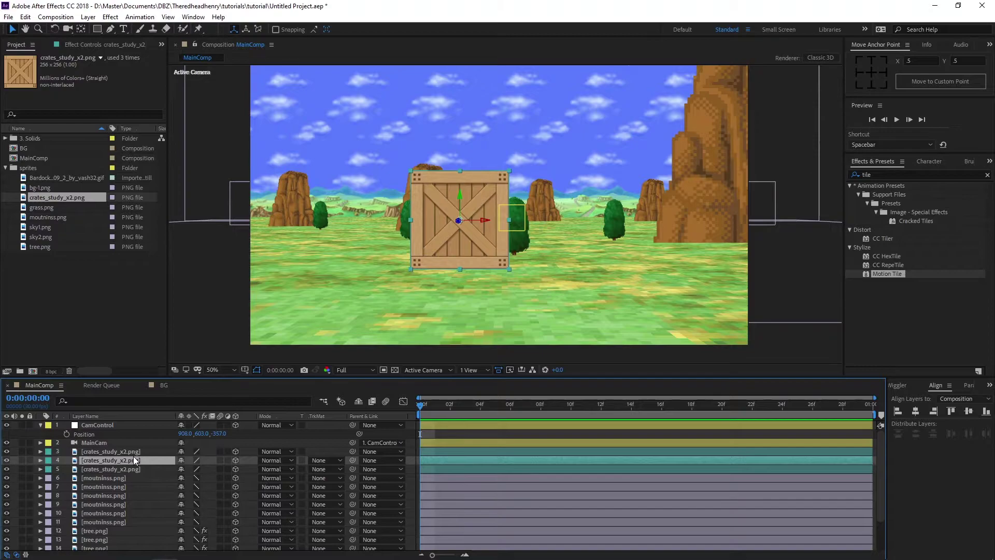
{"action": "left_click", "coordinate": [858, 71]}
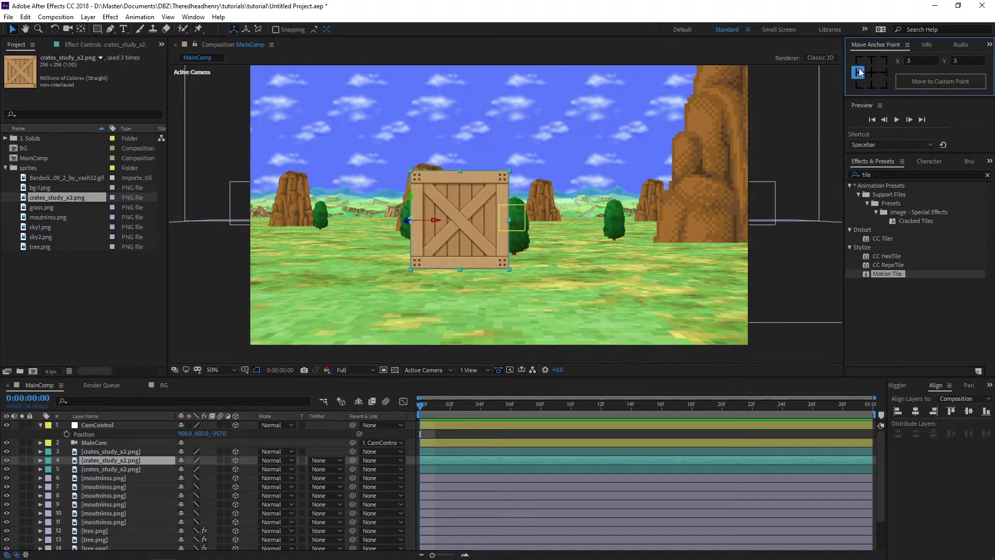
Set layer 4's Y Rotation to 90° around its left edge.
{"action": "key", "text": "r"}
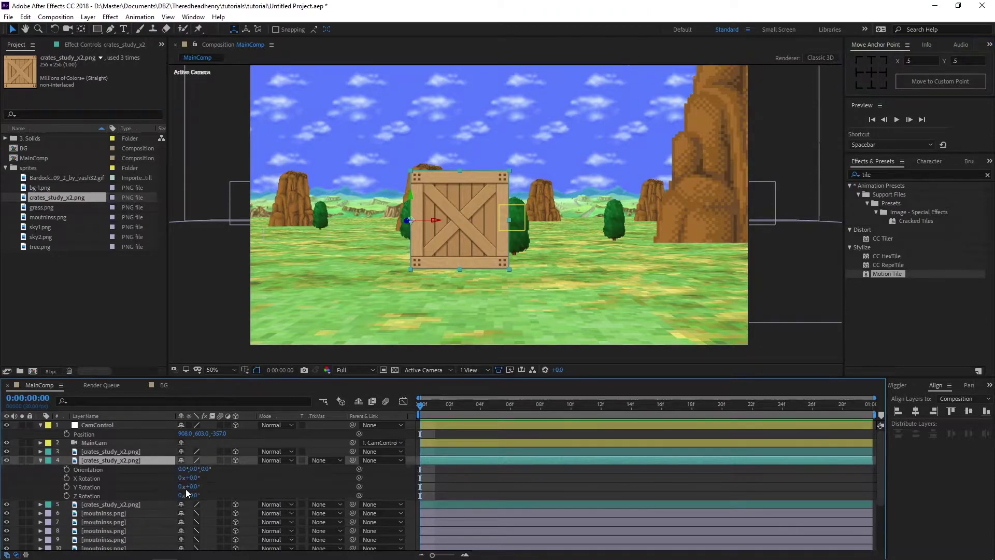
{"action": "left_click", "coordinate": [192, 486]}
{"action": "type", "text": "90"}
{"action": "key", "text": "Return"}
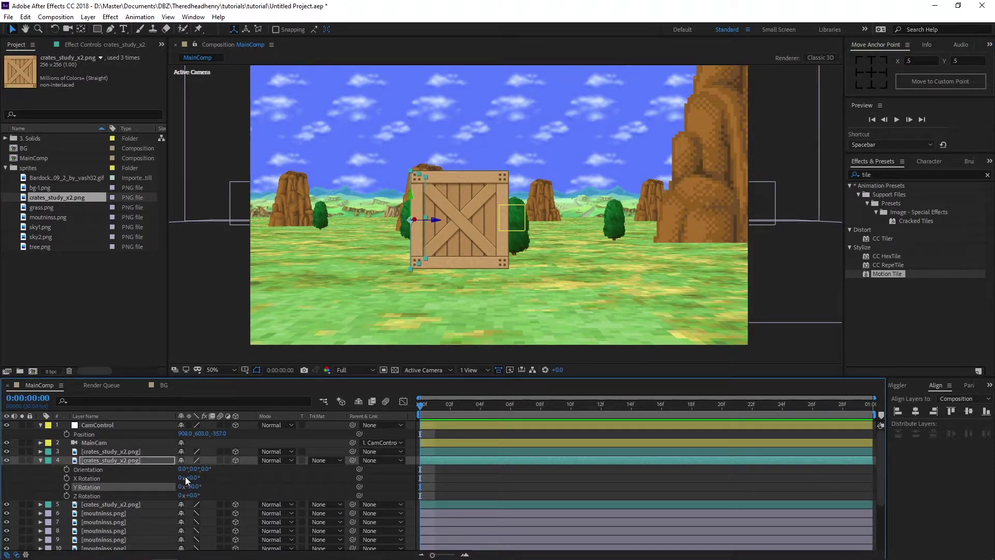
{"action": "left_click", "coordinate": [41, 460]}
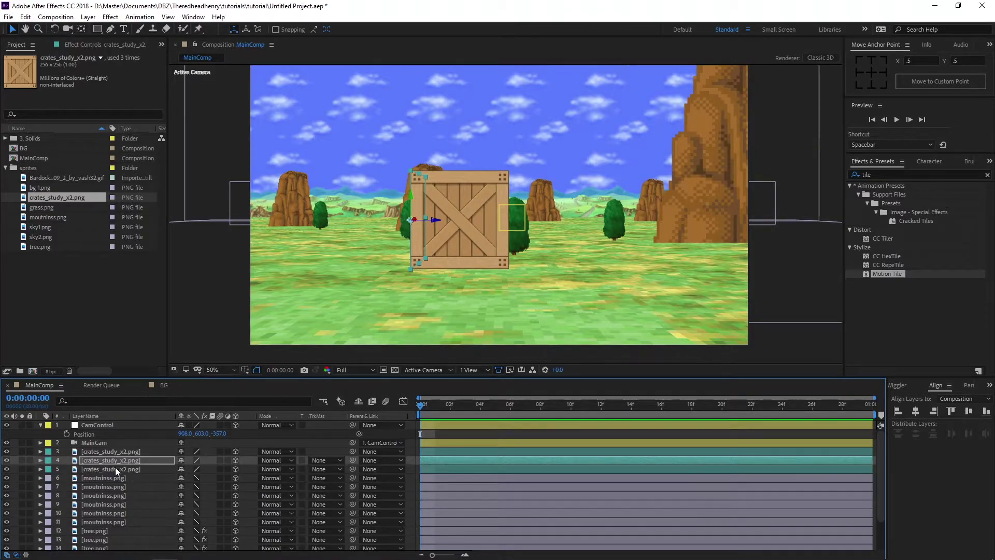
Duplicate the third crate, anchor it at top-centre, and set X Rotation to 90° as a lid.
{"action": "left_click", "coordinate": [107, 469]}
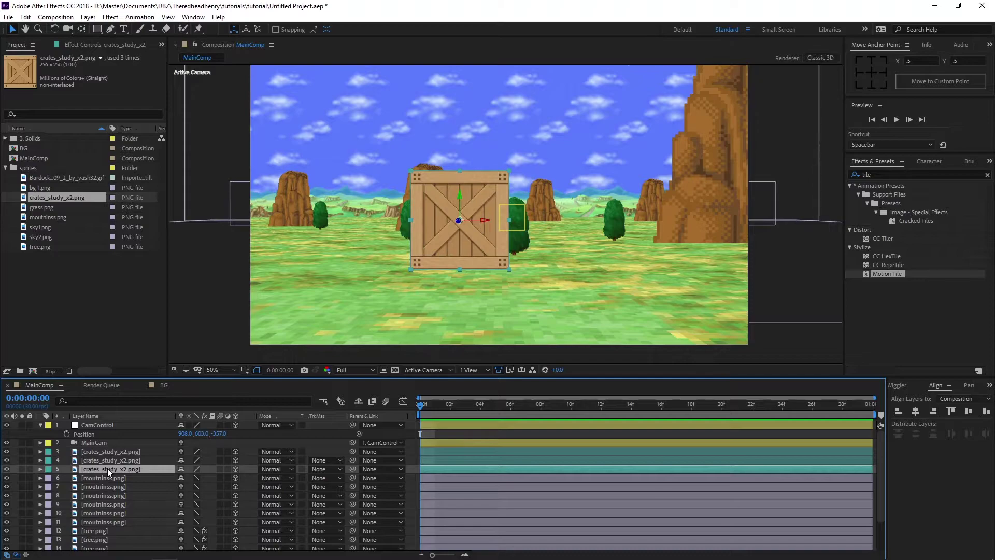
{"action": "key", "text": "ctrl+d"}
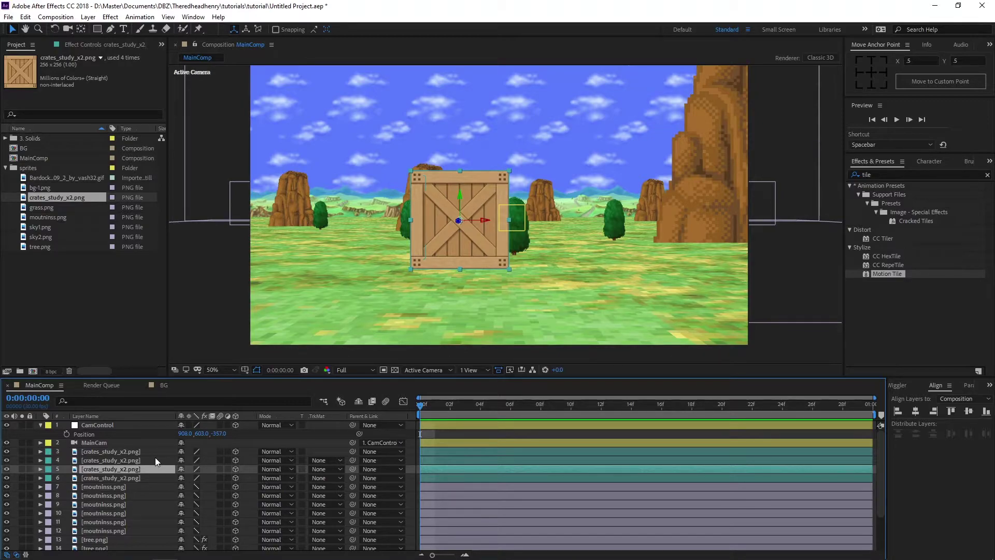
{"action": "left_click", "coordinate": [872, 59]}
{"action": "key", "text": "r"}
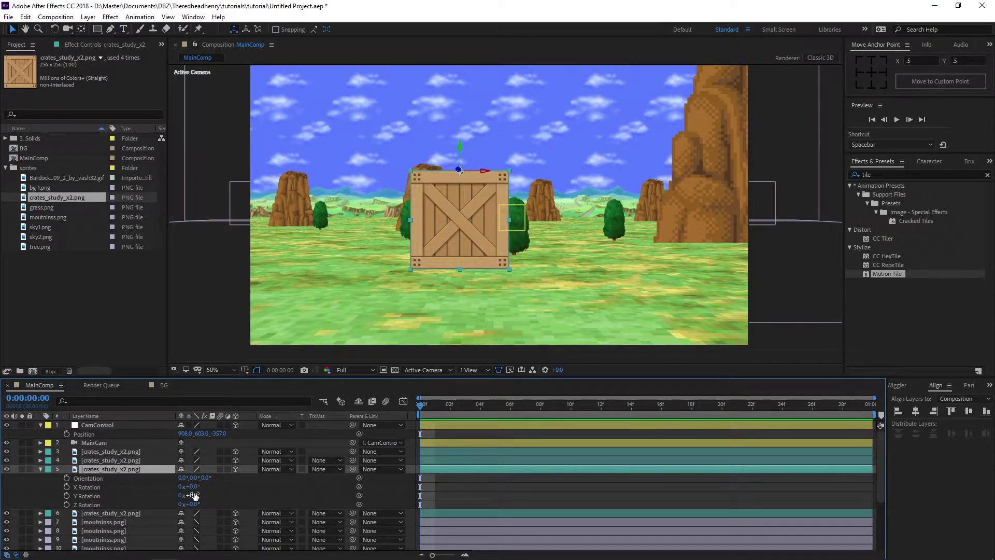
{"action": "left_click_drag", "start_coordinate": [192, 486], "coordinate": [224, 479]}
{"action": "left_click", "coordinate": [194, 486]}
{"action": "type", "text": "90"}
{"action": "key", "text": "Return"}
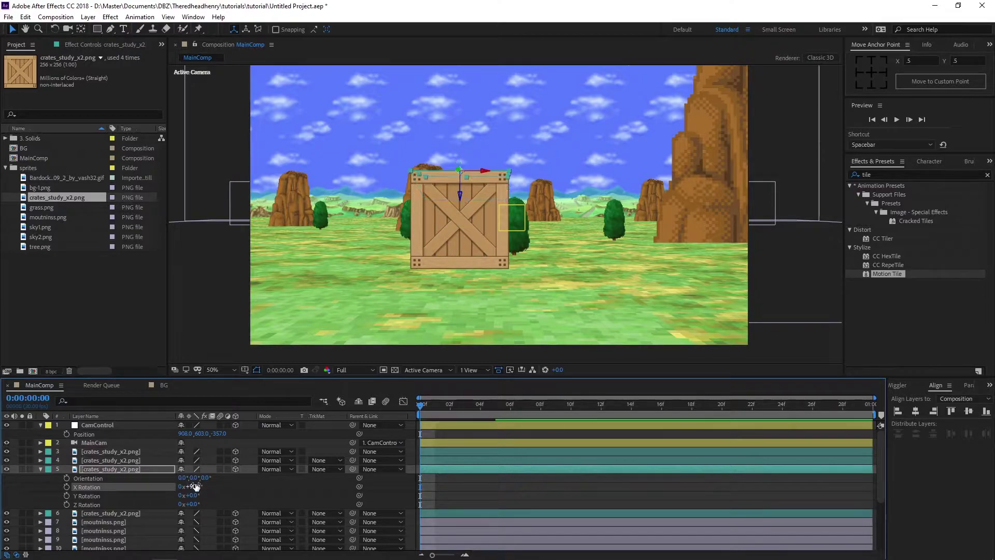
{"action": "left_click", "coordinate": [40, 469]}
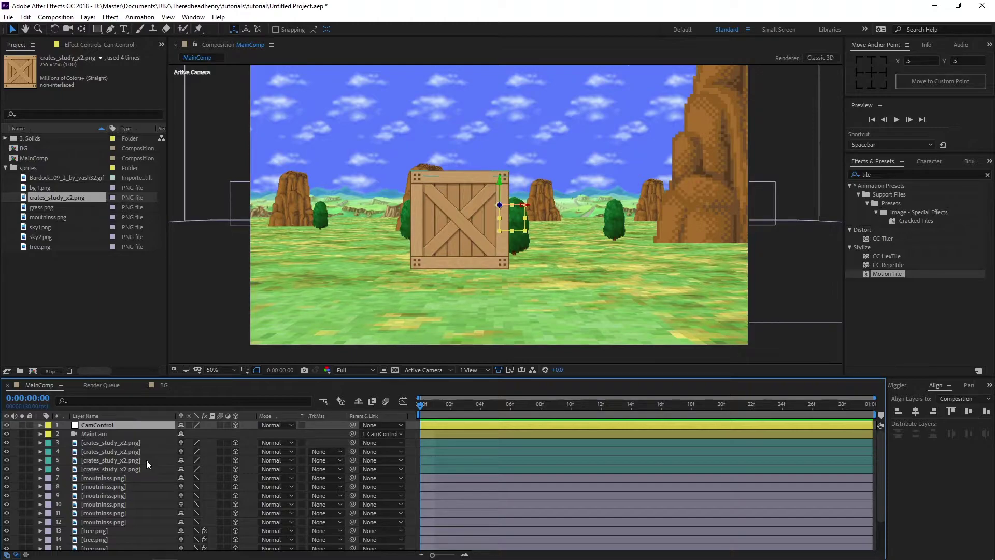
Scrub CamControl's Y Rotation to about +136° to see the crate box side-on.
{"action": "key", "text": "r"}
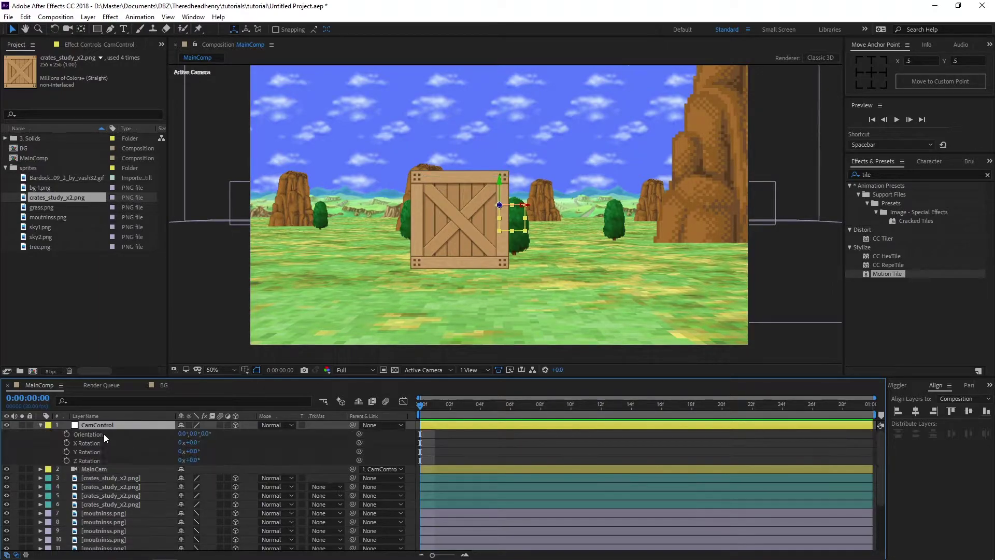
{"action": "left_click_drag", "start_coordinate": [190, 451], "coordinate": [207, 467]}
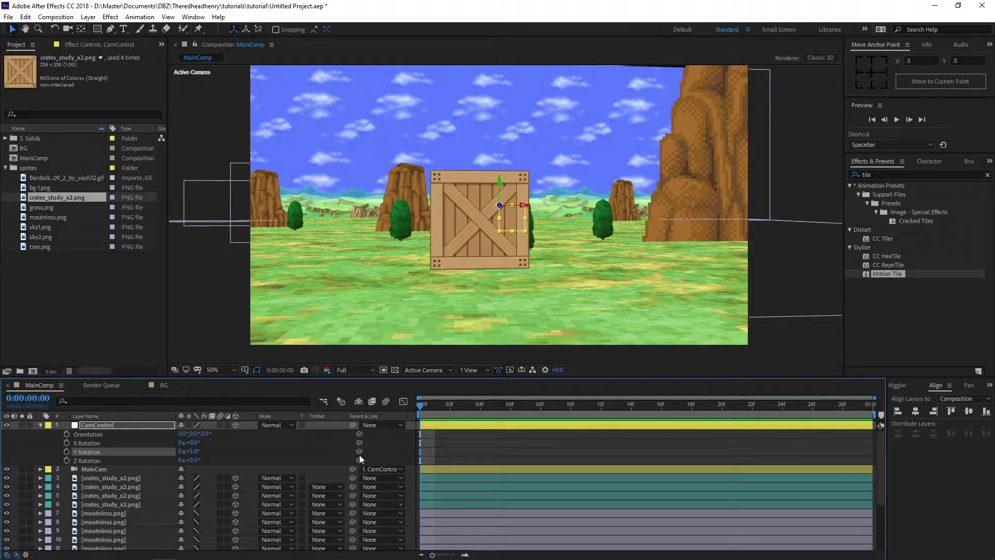
{"action": "left_click_drag", "start_coordinate": [195, 451], "coordinate": [254, 451]}
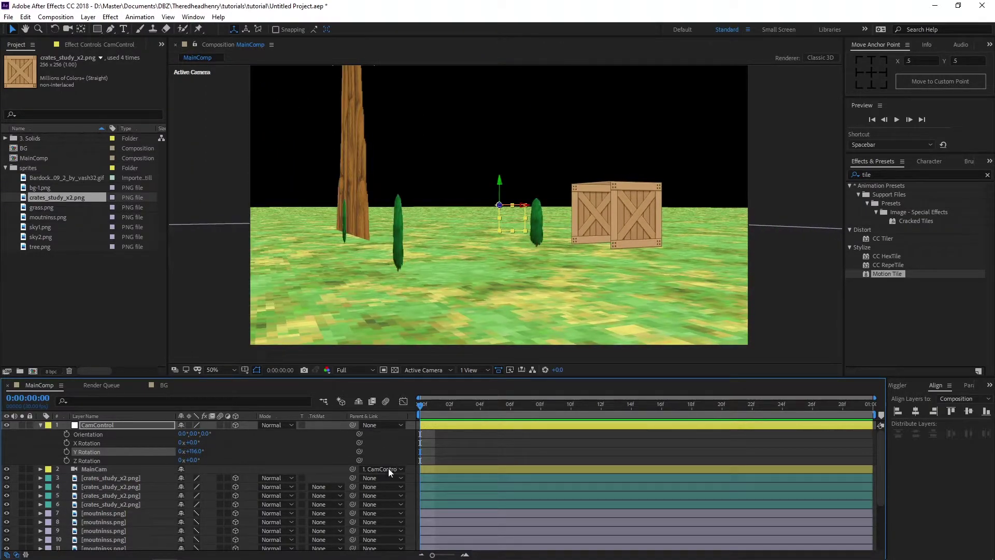
{"action": "left_click", "coordinate": [40, 424]}
Duplicate the front crate face, anchor it middle-right, and set Y Rotation to -180°.
{"action": "left_click", "coordinate": [103, 469]}
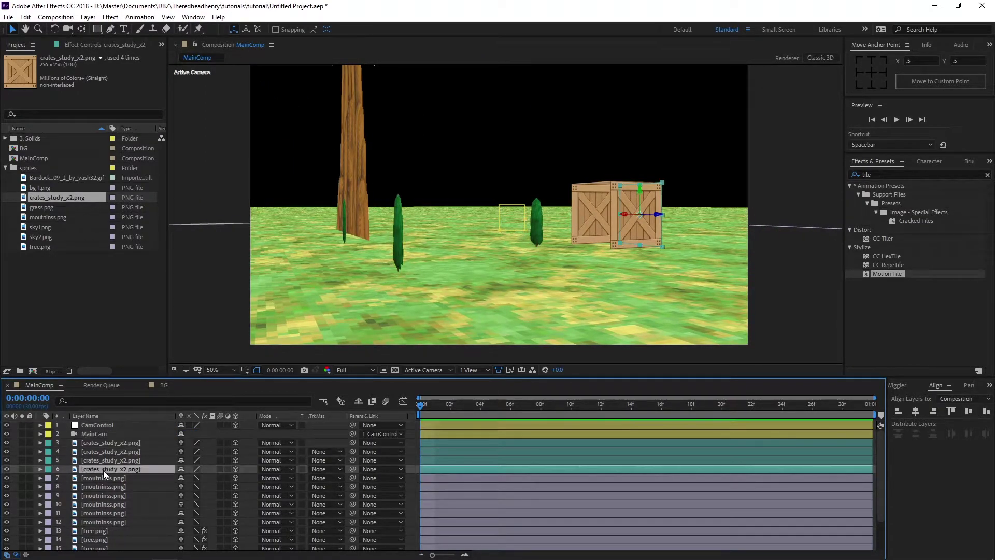
{"action": "left_click", "coordinate": [617, 207]}
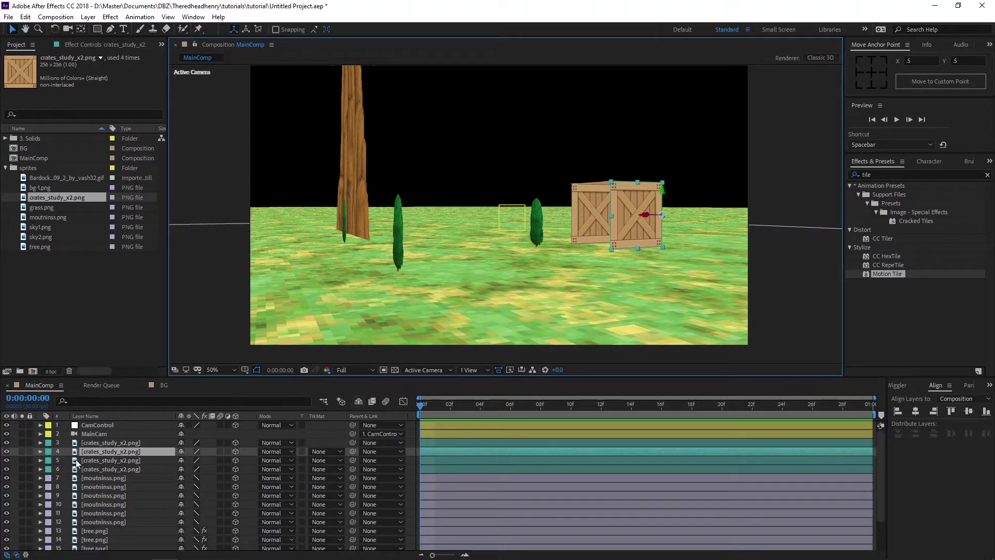
{"action": "key", "text": "ctrl+d"}
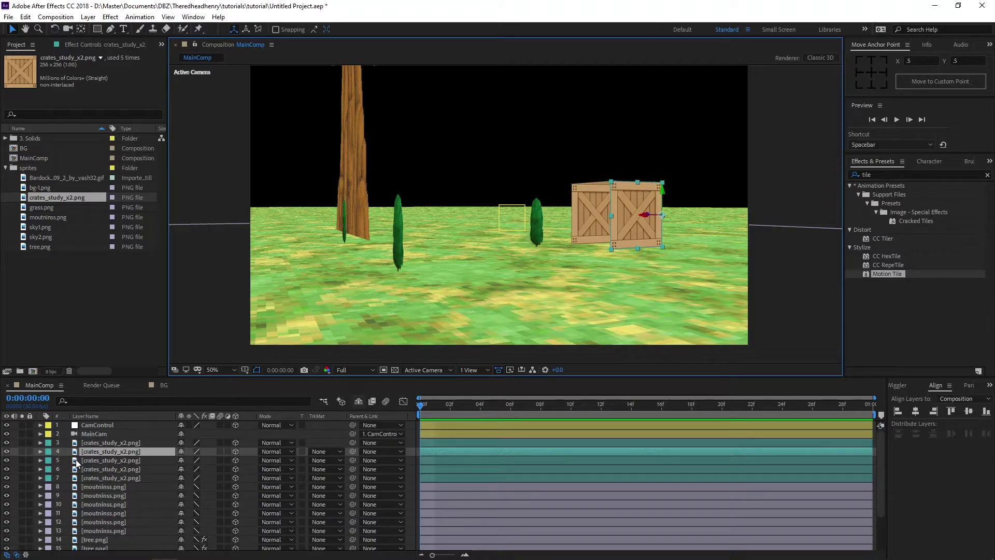
{"action": "left_click", "coordinate": [857, 73]}
{"action": "left_click", "coordinate": [882, 71]}
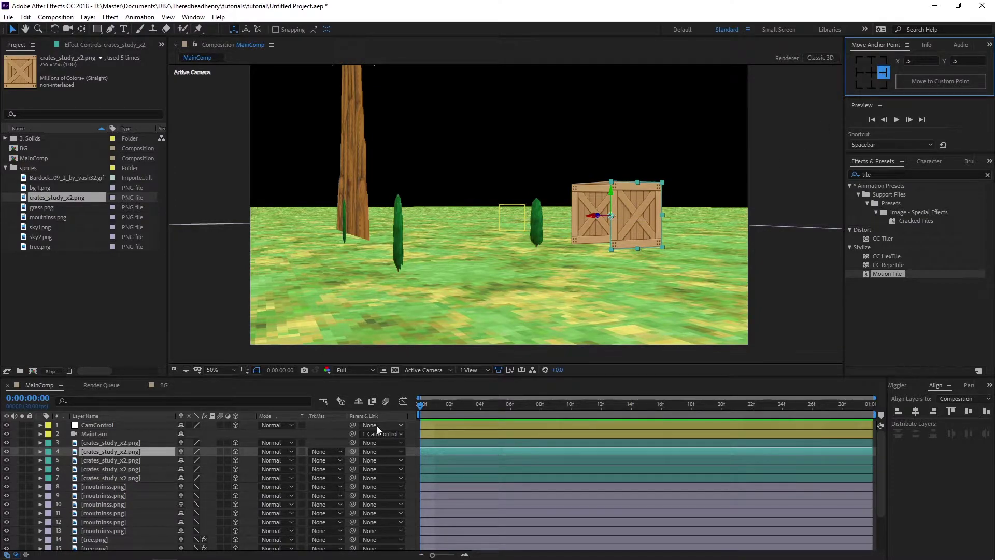
{"action": "key", "text": "r"}
{"action": "left_click_drag", "start_coordinate": [193, 478], "coordinate": [148, 478]}
{"action": "left_click", "coordinate": [195, 478]}
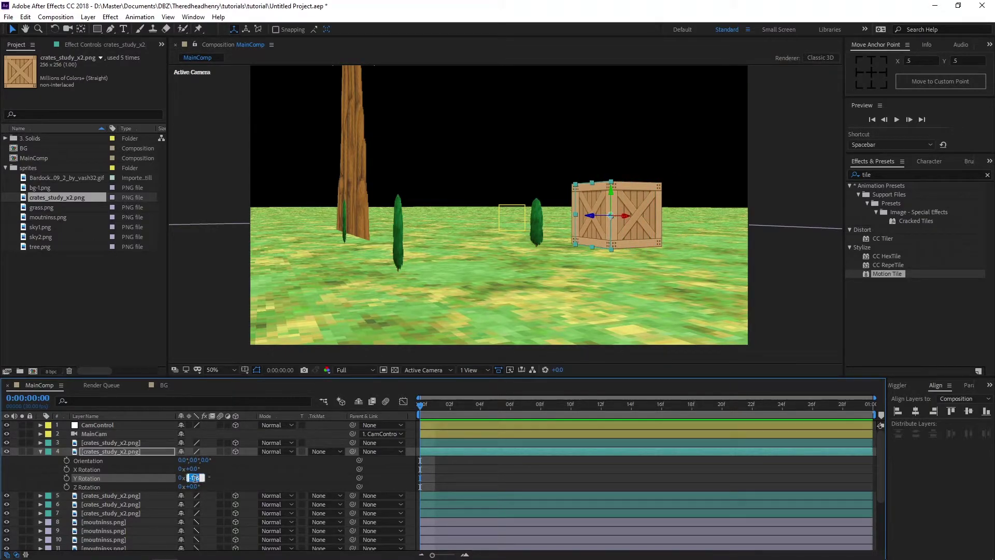
{"action": "type", "text": "-180"}
{"action": "key", "text": "Return"}
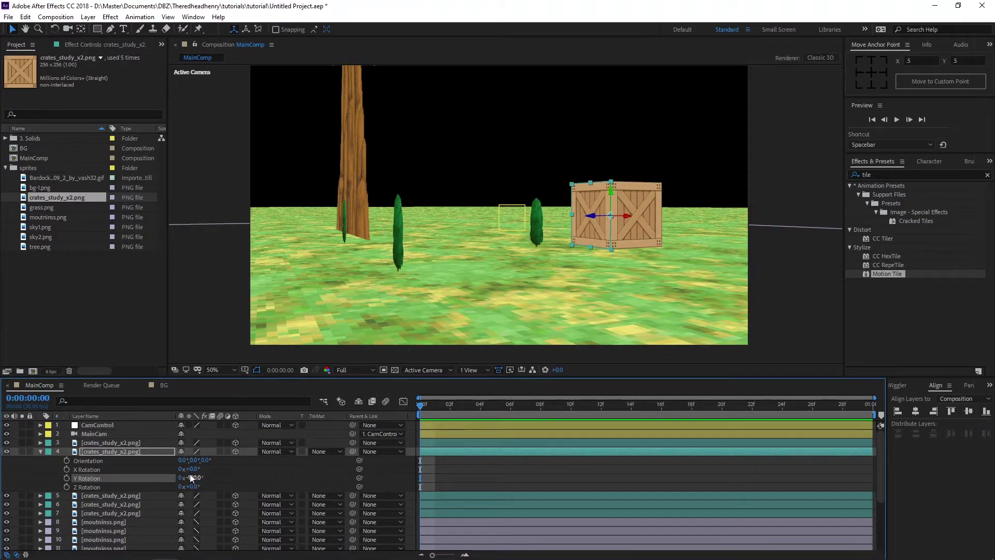
{"action": "left_click", "coordinate": [179, 465]}
Swing CamControl's Y Rotation to one full turn plus about 62° to inspect the box.
{"action": "left_click", "coordinate": [117, 424]}
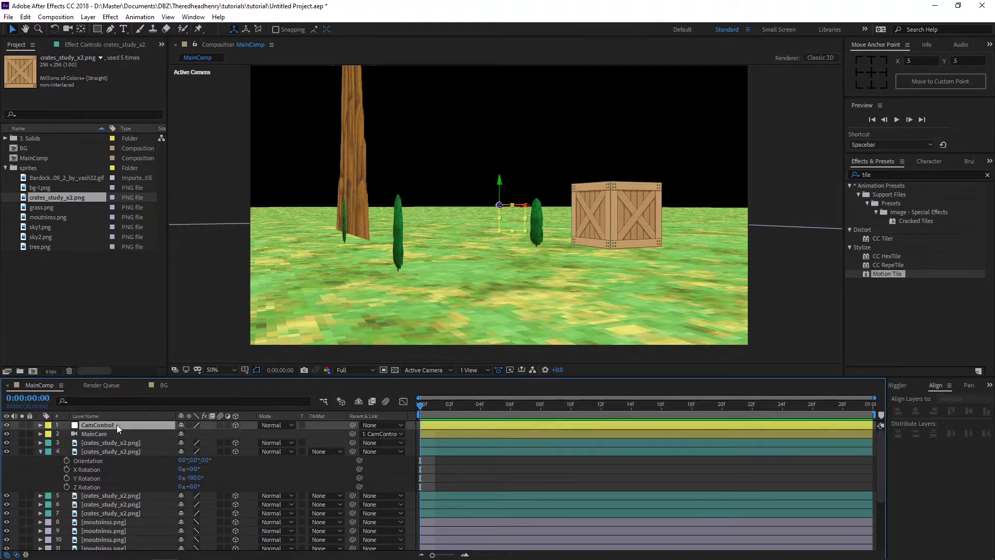
{"action": "key", "text": "r"}
{"action": "left_click_drag", "start_coordinate": [196, 452], "coordinate": [350, 447]}
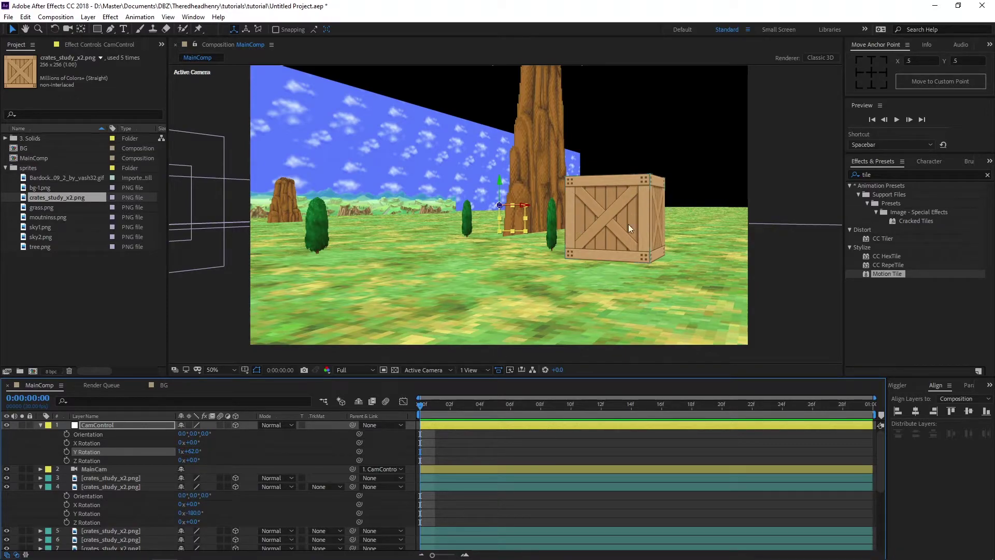
Set the CamControl rig's Y Rotation to 0° so it faces the crate head-on.
{"action": "left_click", "coordinate": [626, 180]}
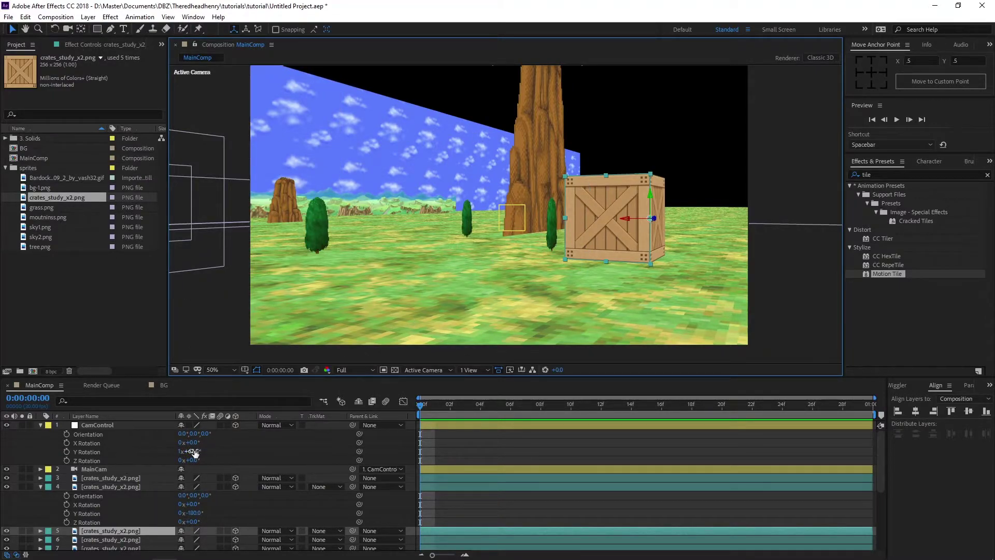
{"action": "left_click", "coordinate": [123, 425]}
{"action": "left_click", "coordinate": [193, 451]}
{"action": "type", "text": "0"}
{"action": "key", "text": "Return"}
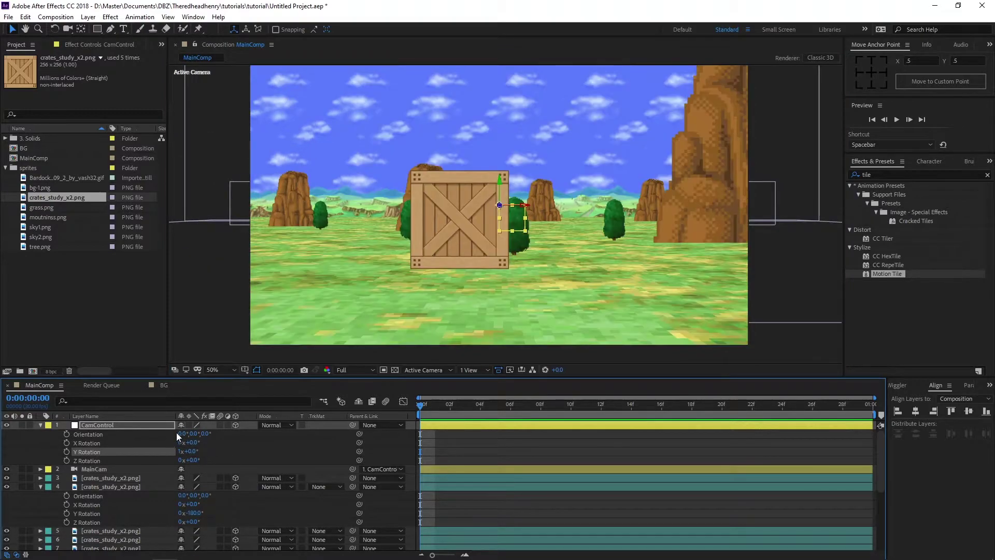
Pull the camera rig back along Z to about -4900, leaving the crate small.
{"action": "left_click", "coordinate": [40, 486]}
{"action": "key", "text": "p"}
{"action": "left_click_drag", "start_coordinate": [222, 438], "coordinate": [299, 431]}
{"action": "mouse_move", "coordinate": [223, 438]}
{"action": "left_mouse_down"}
{"action": "mouse_move", "coordinate": [270, 424]}
{"action": "mouse_move", "coordinate": [225, 434]}
{"action": "mouse_move", "coordinate": [213, 450]}
{"action": "left_mouse_up"}
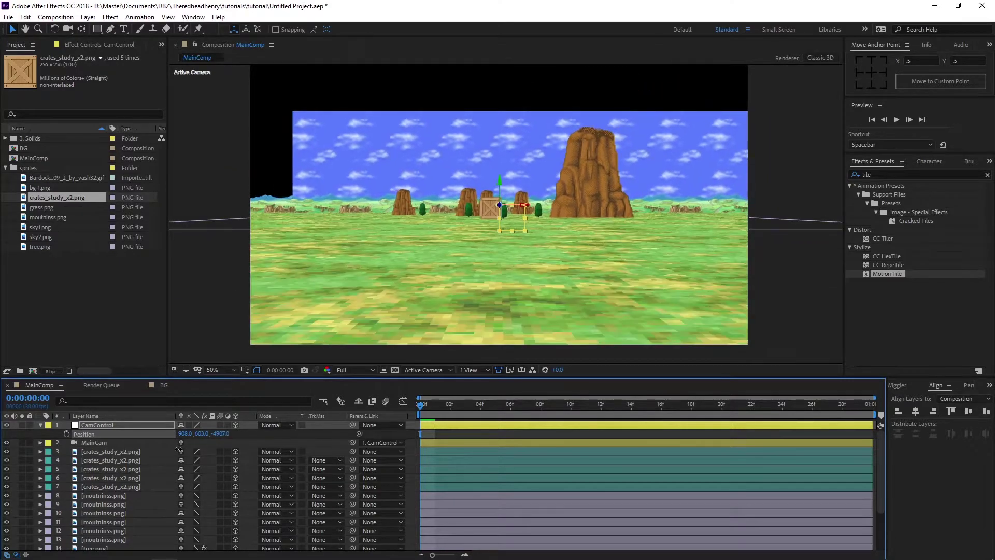
Collapse CamControl's position property and scroll the layer list down toward sky2.png.
{"action": "left_click", "coordinate": [40, 425]}
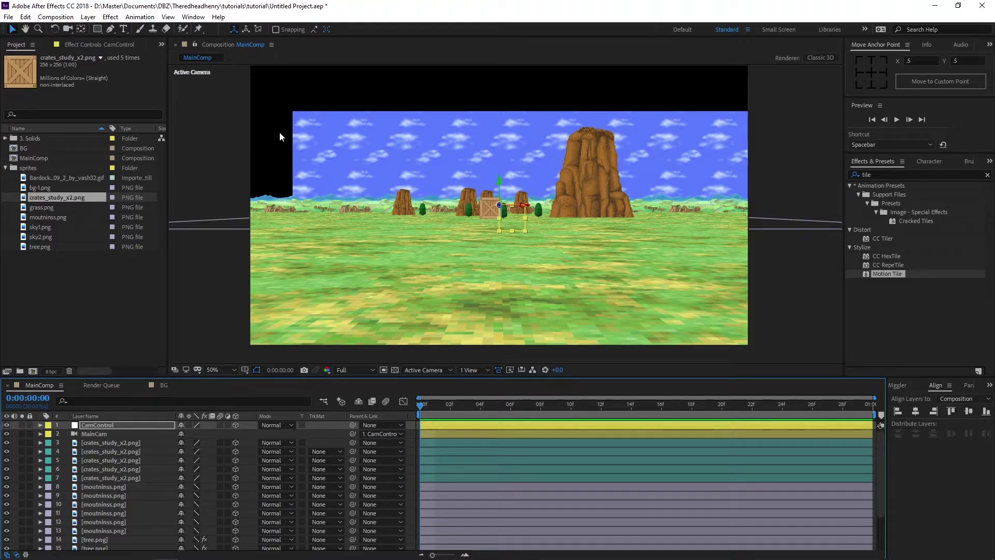
{"action": "scroll", "coordinate": [167, 438], "scroll_direction": "down", "scroll_amount": 3}
Turn sky2.png out of 3D and reduce its scale to a band above the horizon.
{"action": "left_click", "coordinate": [98, 545]}
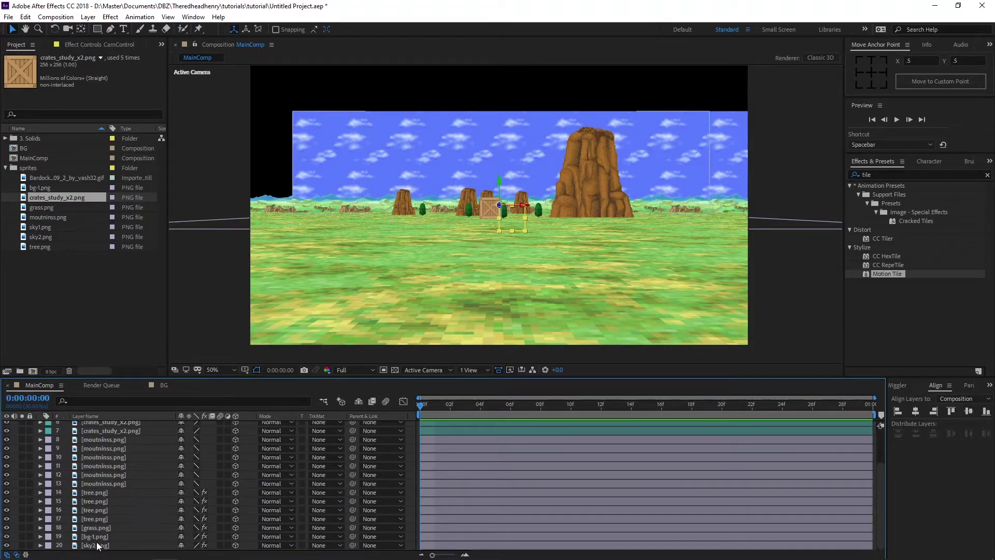
{"action": "left_click", "coordinate": [235, 544]}
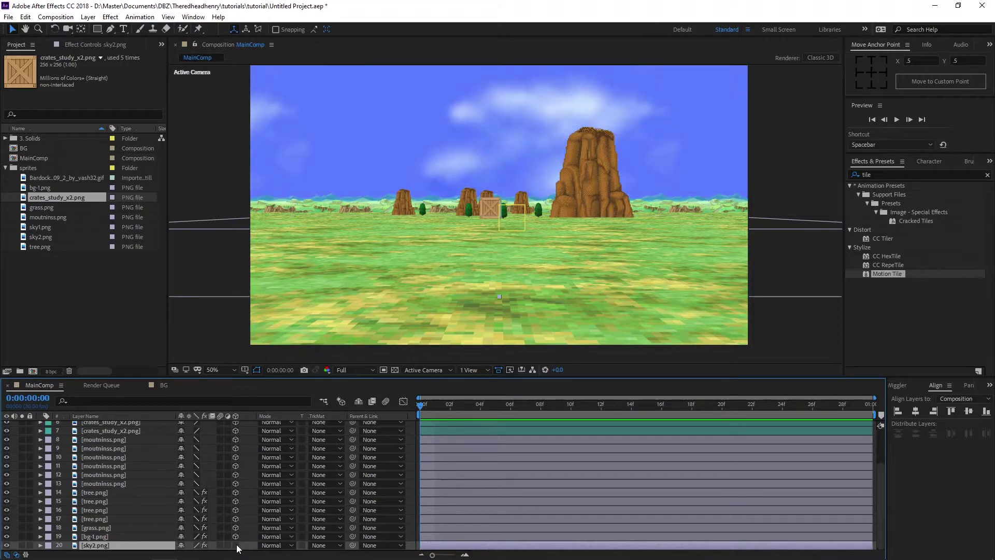
{"action": "key", "text": "s"}
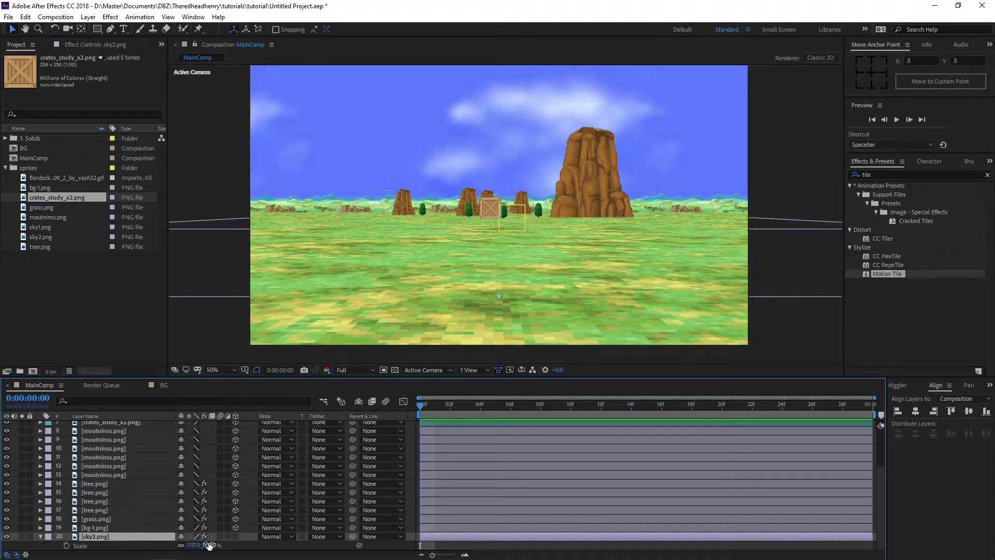
{"action": "left_click_drag", "start_coordinate": [203, 546], "coordinate": [176, 545]}
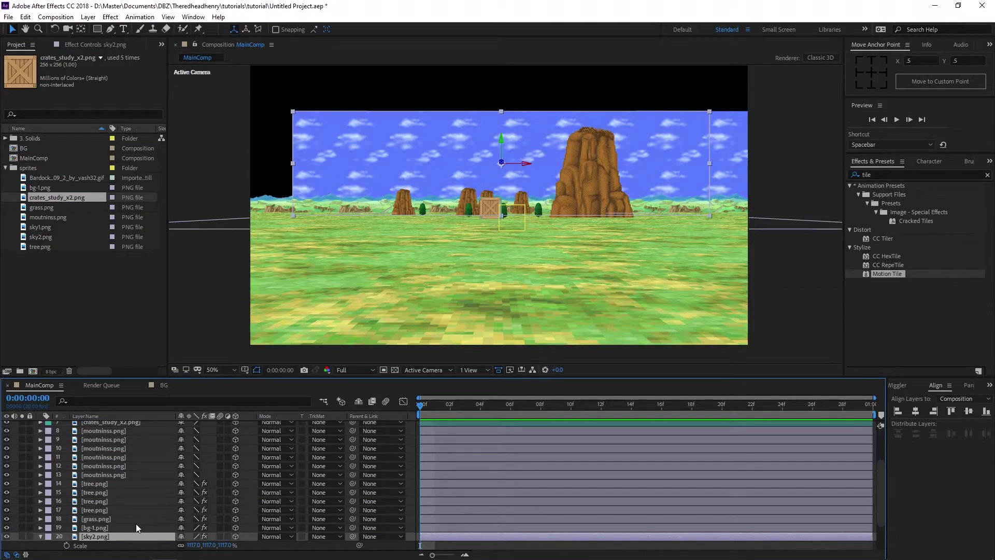
{"action": "left_click", "coordinate": [42, 536]}
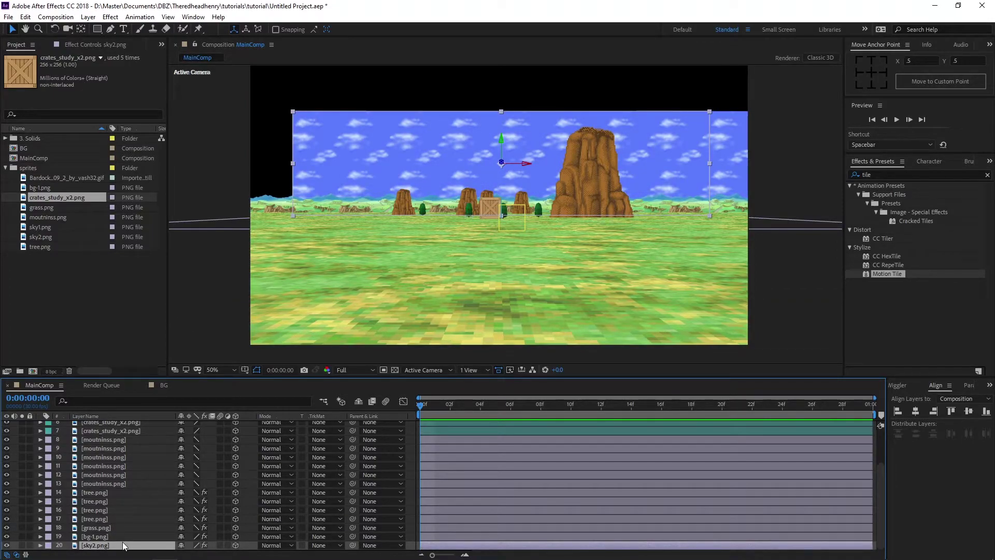
Duplicate the sky layer and move its anchor point to the left edge.
{"action": "key", "text": "ctrl+d"}
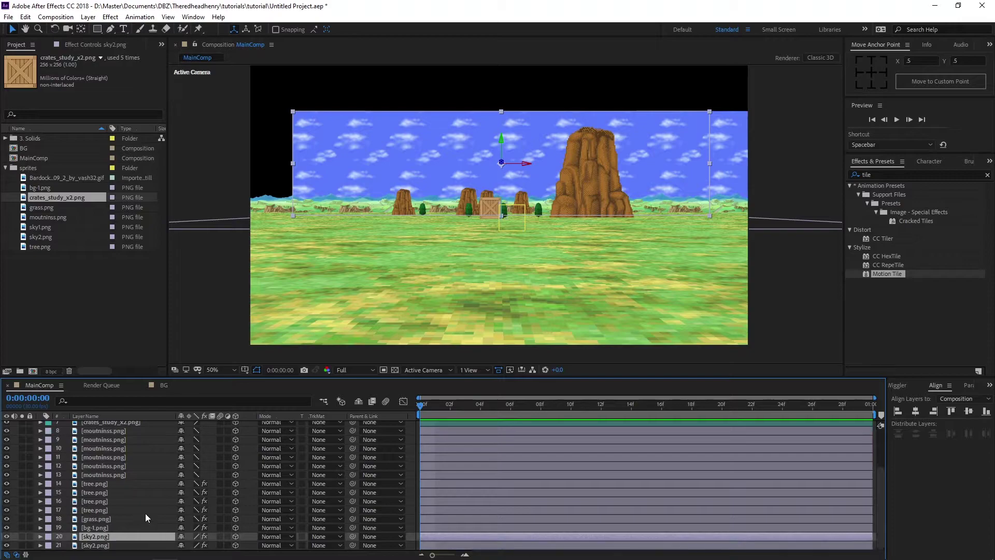
{"action": "key", "text": "r"}
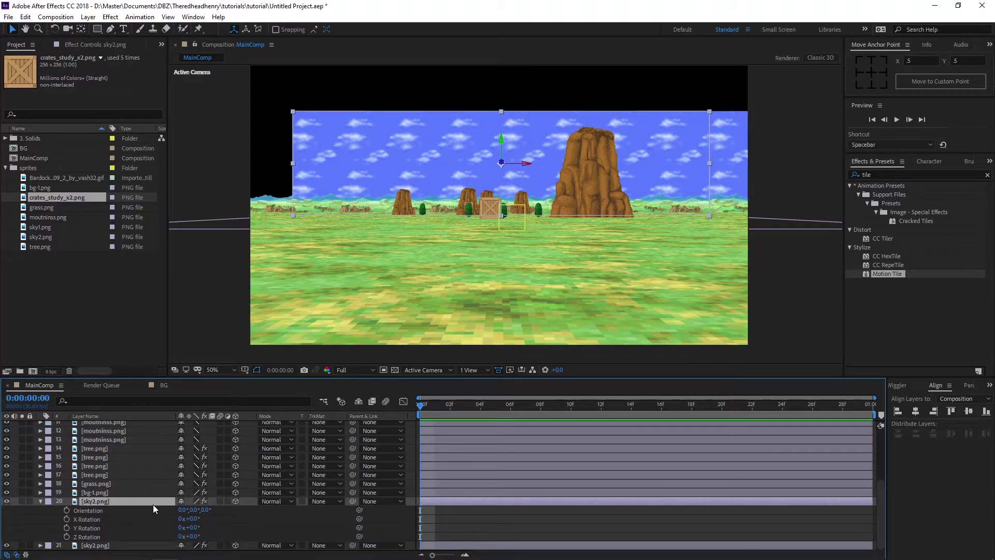
{"action": "left_click", "coordinate": [858, 70]}
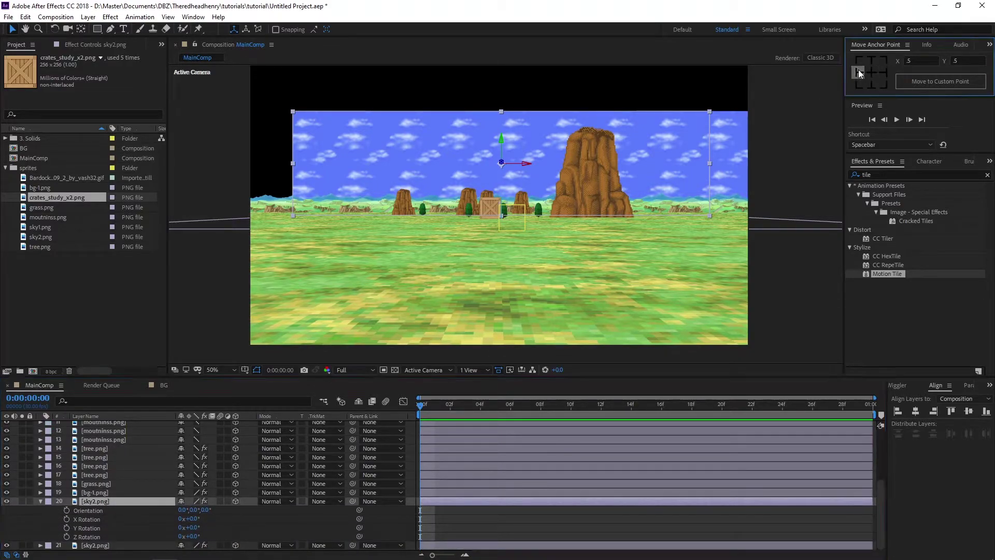
{"action": "left_click_drag", "start_coordinate": [191, 528], "coordinate": [252, 524]}
Try the duplicated sky's Y Rotation at -90° and 0°, settling on 10°.
{"action": "left_click", "coordinate": [192, 527]}
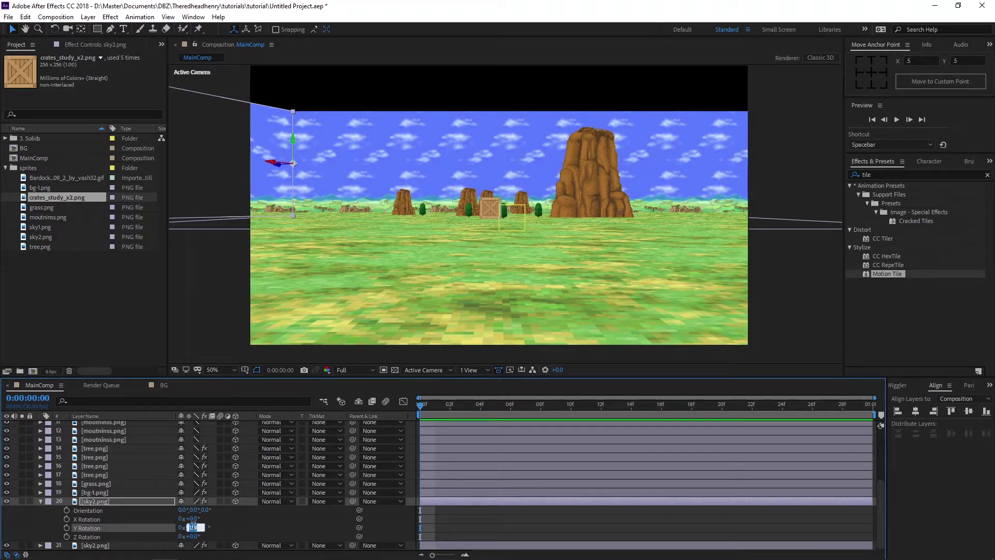
{"action": "type", "text": "-90"}
{"action": "key", "text": "Return"}
{"action": "left_click", "coordinate": [193, 527]}
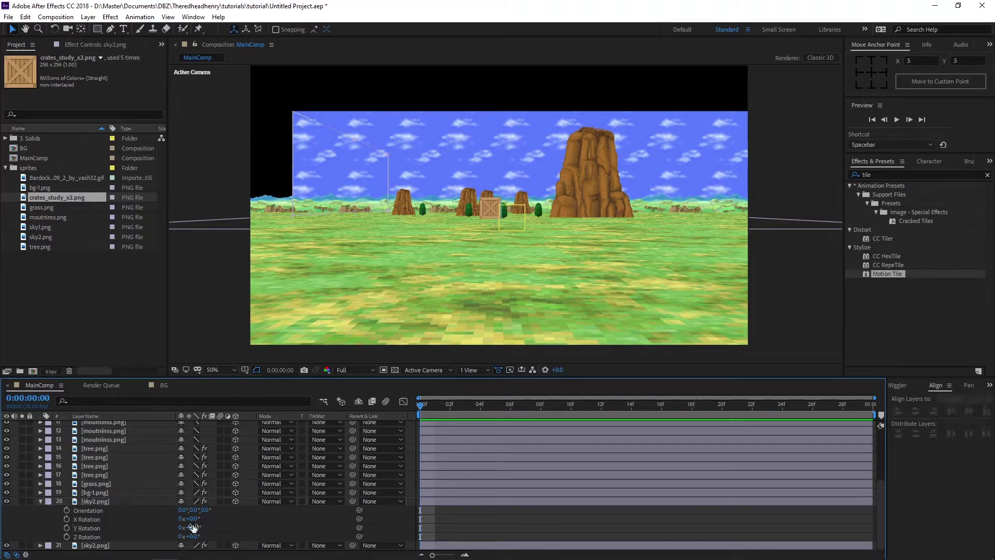
{"action": "type", "text": "0"}
{"action": "key", "text": "Return"}
{"action": "left_click", "coordinate": [193, 527]}
{"action": "type", "text": "10"}
{"action": "key", "text": "Return"}
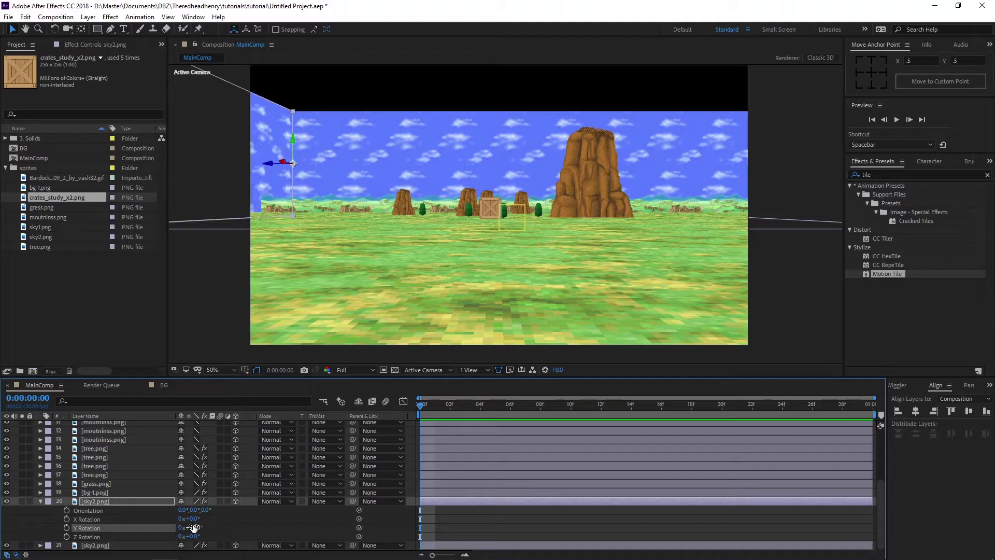
{"action": "left_click", "coordinate": [250, 525]}
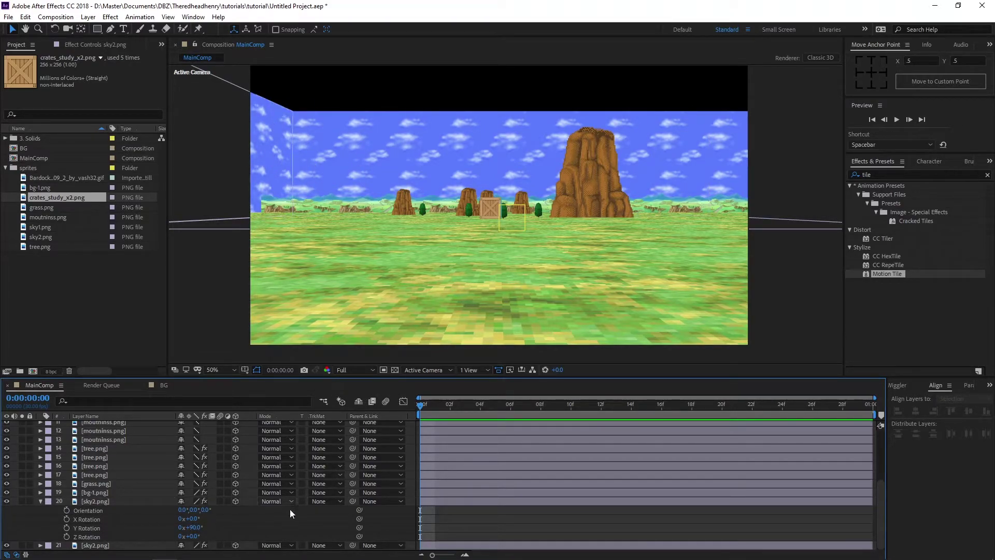
Swing the CamControl rig to about +327° Y Rotation and inspect the sky wall.
{"action": "scroll", "coordinate": [274, 508], "scroll_direction": "up", "scroll_amount": 5}
{"action": "left_click", "coordinate": [122, 426]}
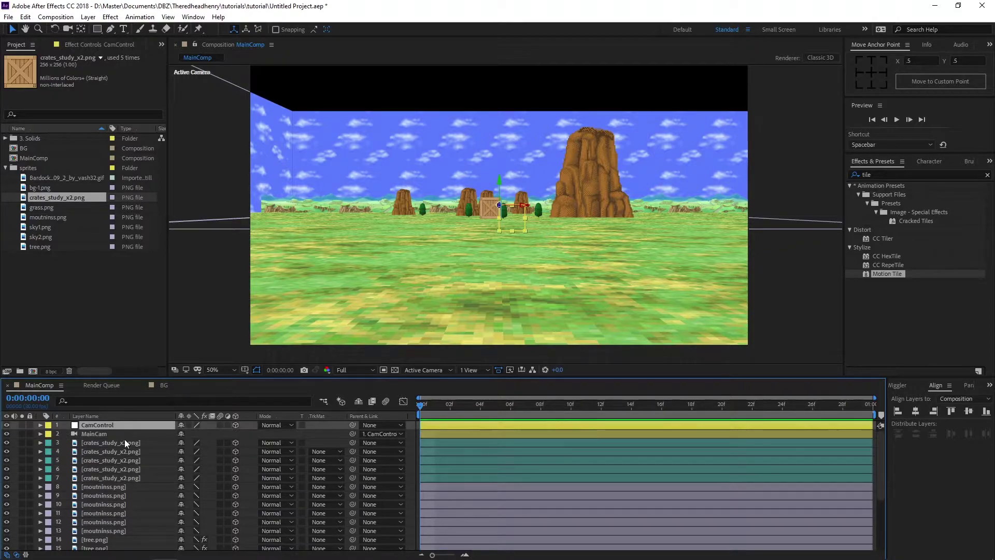
{"action": "key", "text": "r"}
{"action": "mouse_move", "coordinate": [183, 451]}
{"action": "left_mouse_down"}
{"action": "mouse_move", "coordinate": [291, 451]}
{"action": "mouse_move", "coordinate": [166, 452]}
{"action": "left_mouse_up"}
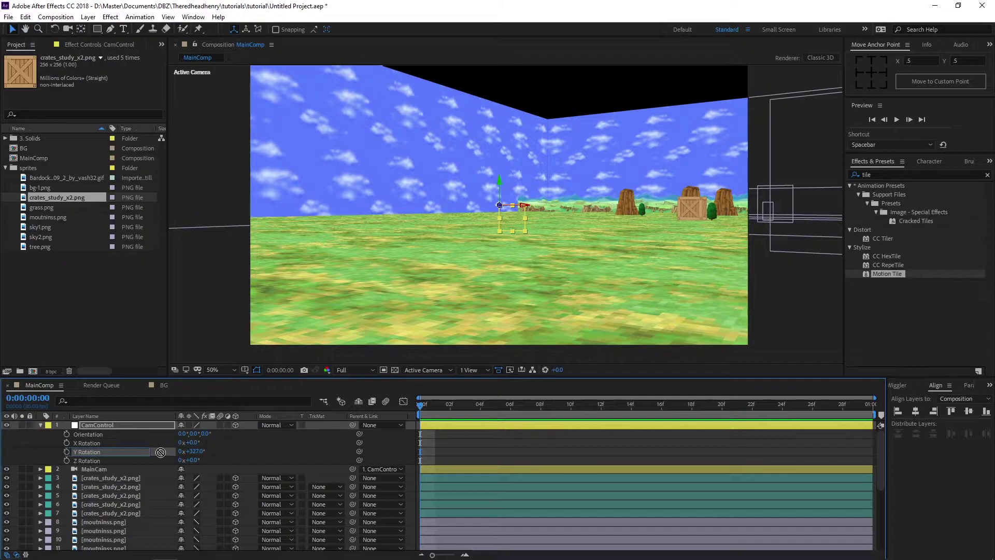
{"action": "left_click", "coordinate": [548, 207]}
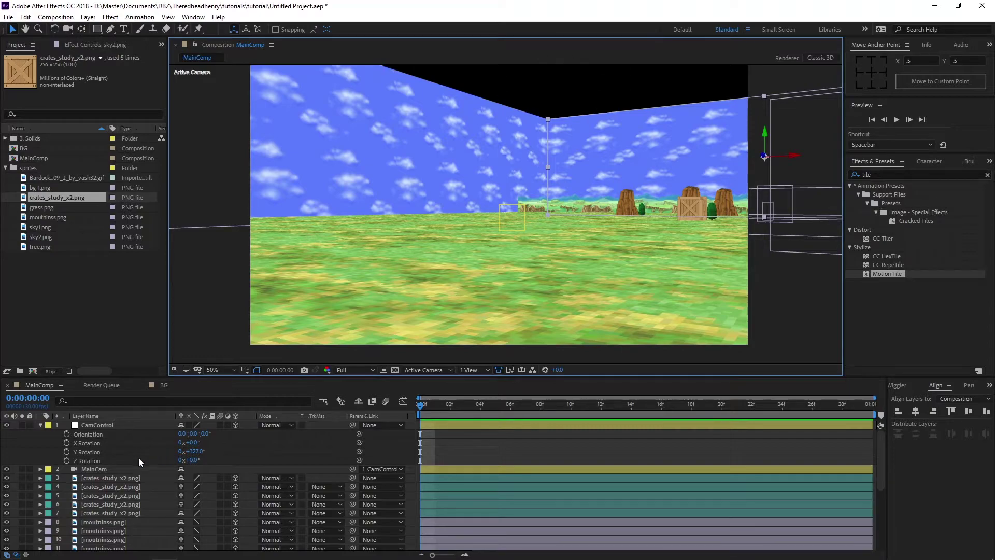
{"action": "scroll", "coordinate": [144, 466], "scroll_direction": "down", "scroll_amount": 3}
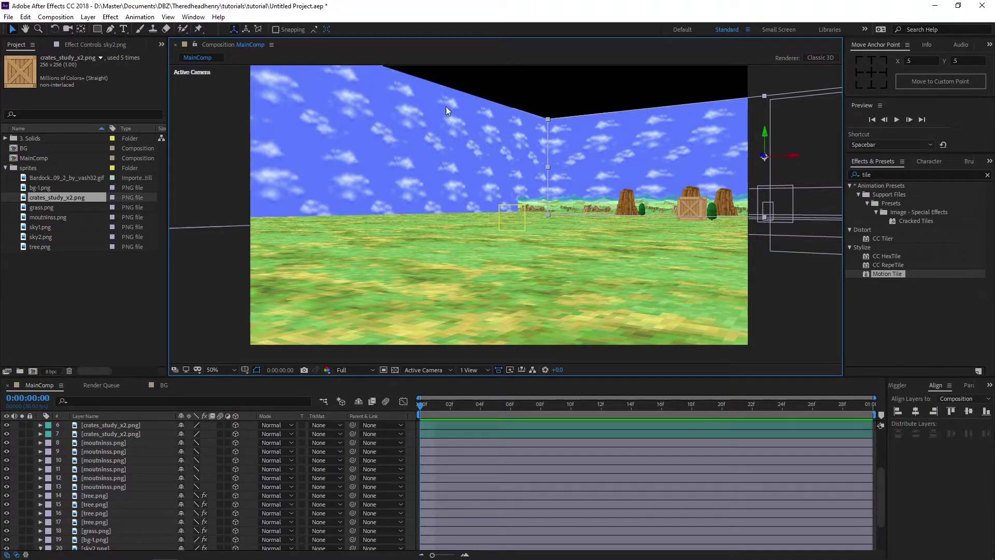
{"action": "left_click", "coordinate": [88, 17]}
Create a comp-sized solid in a sampled medium blue colour.
{"action": "mouse_move", "coordinate": [153, 29]}
{"action": "left_click", "coordinate": [245, 41]}
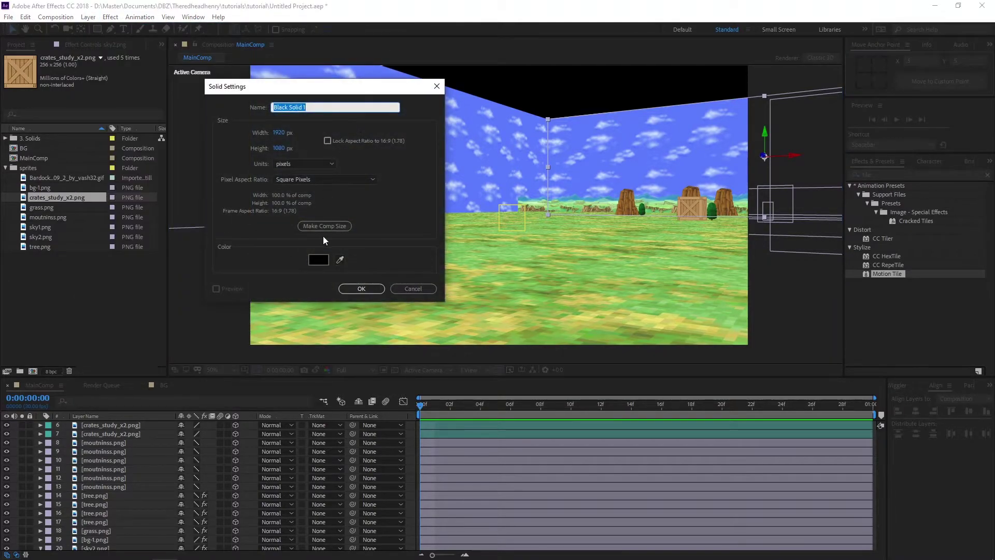
{"action": "left_click", "coordinate": [340, 259]}
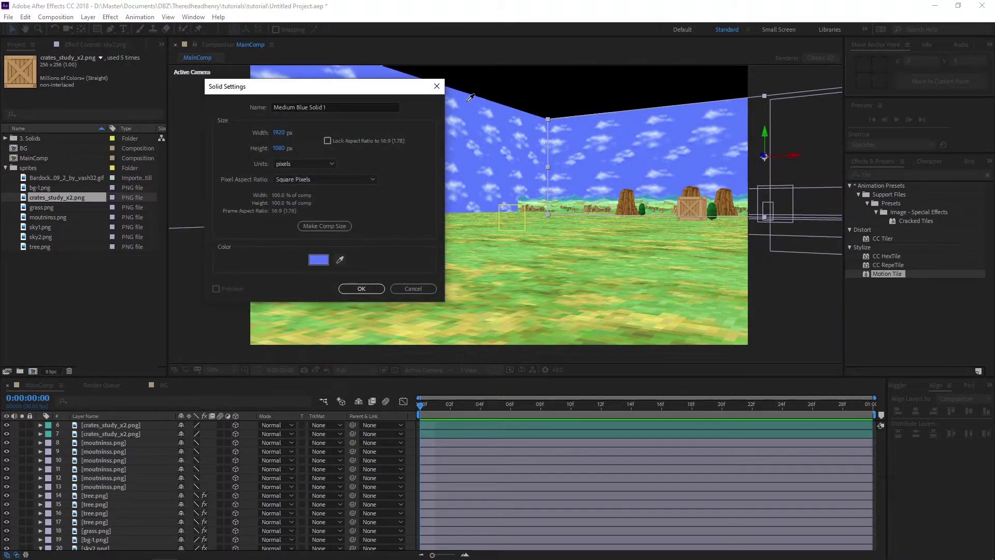
{"action": "left_click", "coordinate": [334, 226]}
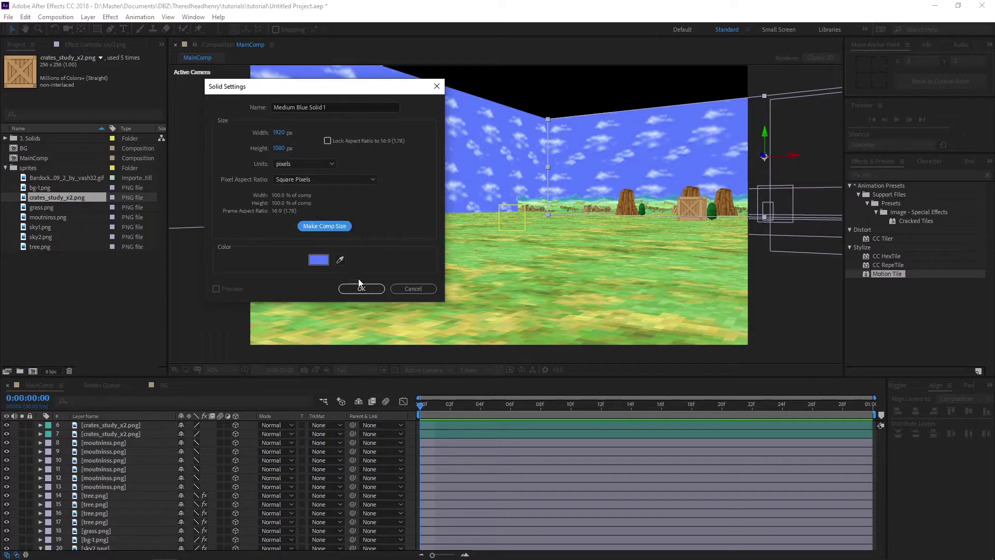
{"action": "left_click", "coordinate": [361, 289]}
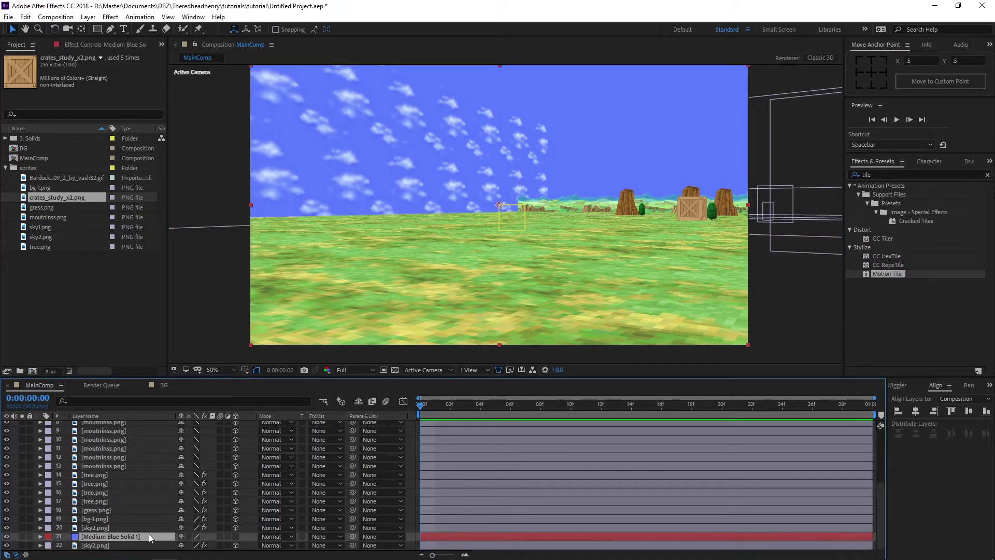
Move Medium Blue Solid 1 to the bottom of the stack, below sky2.png.
{"action": "double_click", "coordinate": [149, 535]}
{"action": "left_click", "coordinate": [244, 45]}
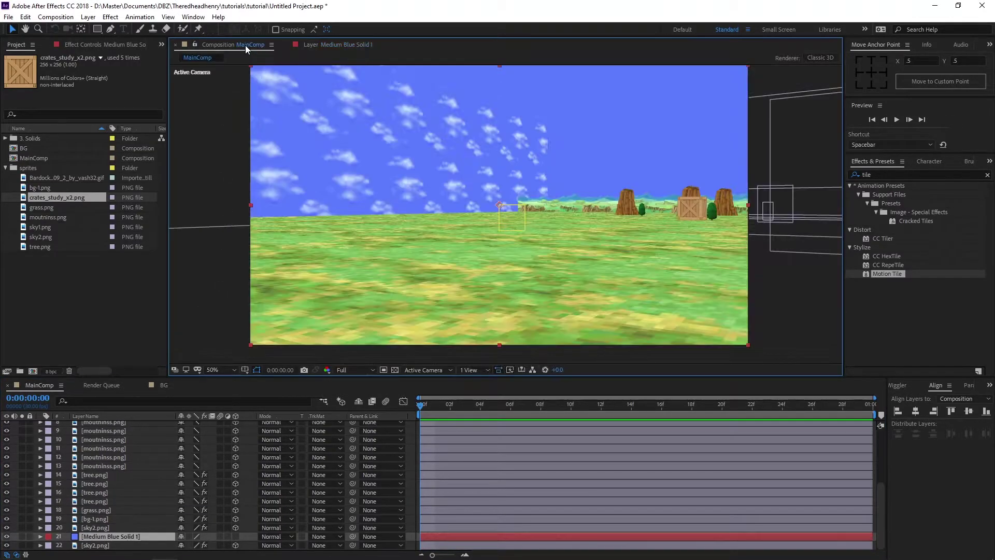
{"action": "left_click_drag", "start_coordinate": [148, 539], "coordinate": [151, 553]}
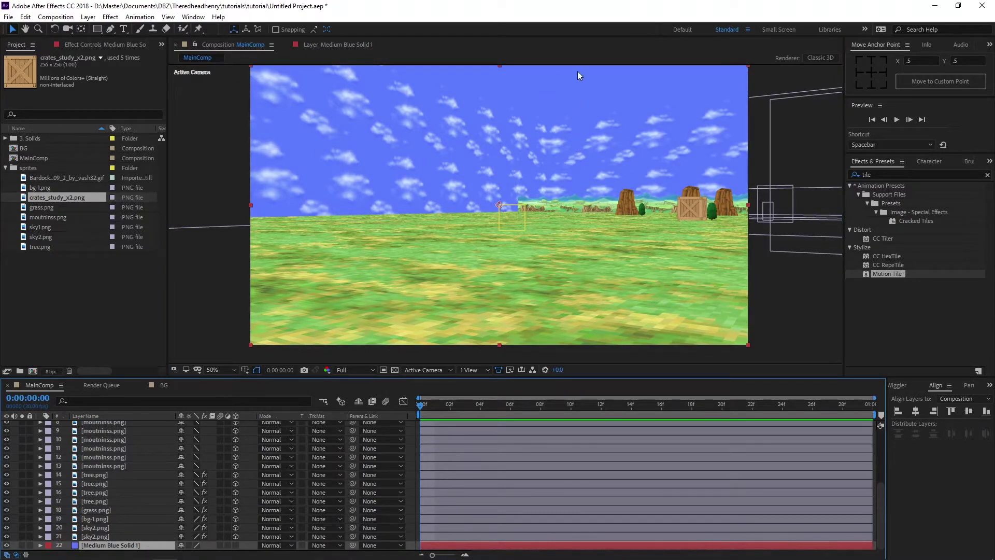
{"action": "scroll", "coordinate": [498, 445], "scroll_direction": "up", "scroll_amount": 5}
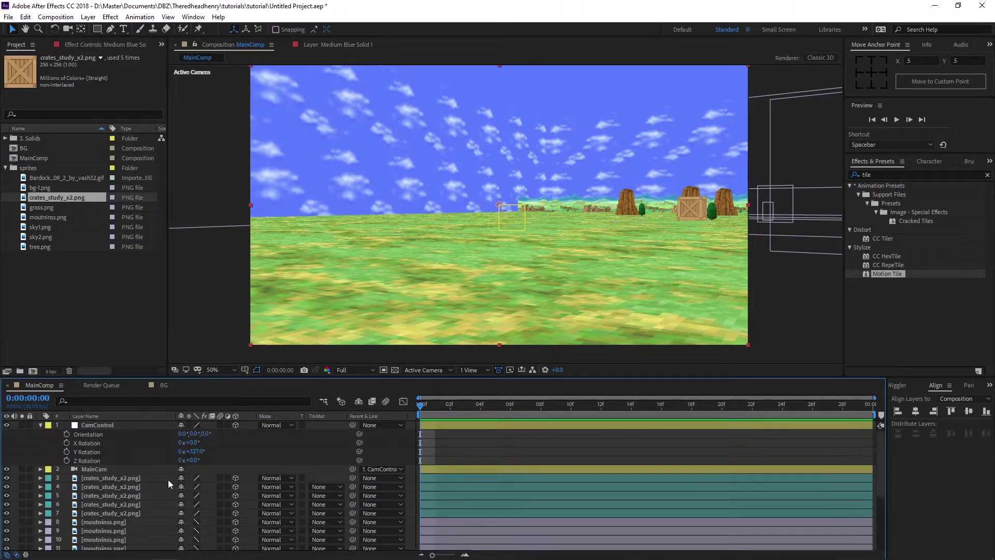
{"action": "left_click", "coordinate": [41, 425]}
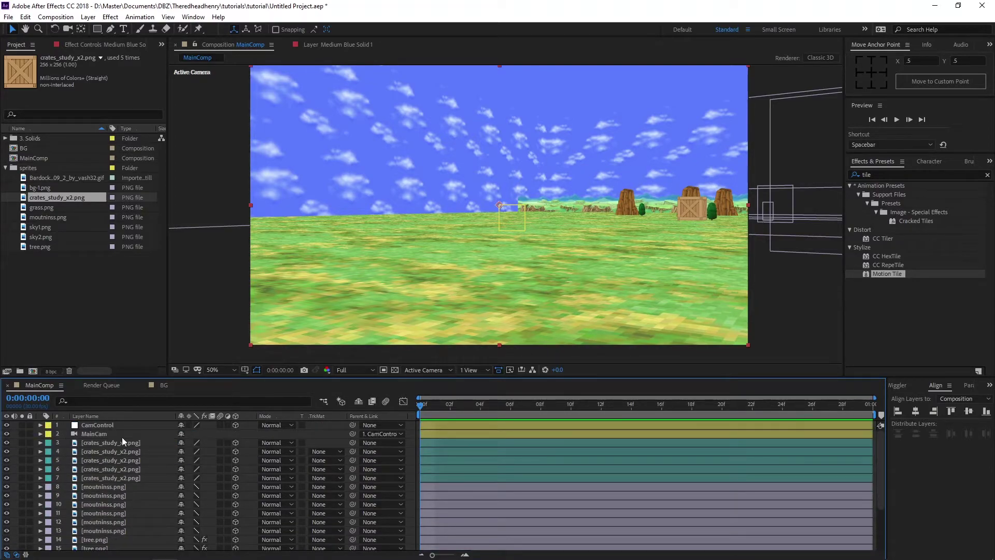
{"action": "scroll", "coordinate": [122, 470], "scroll_direction": "down", "scroll_amount": 3}
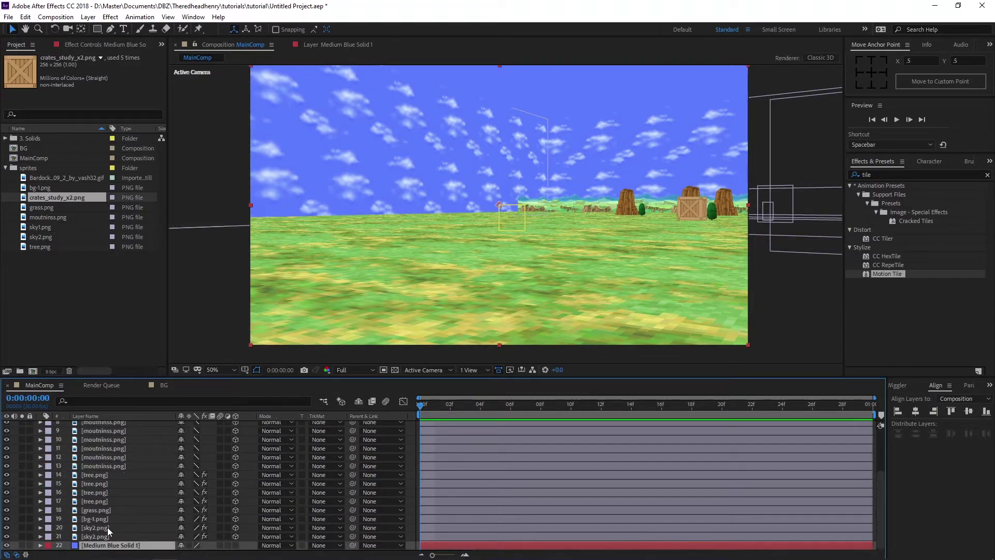
{"action": "left_click", "coordinate": [107, 527]}
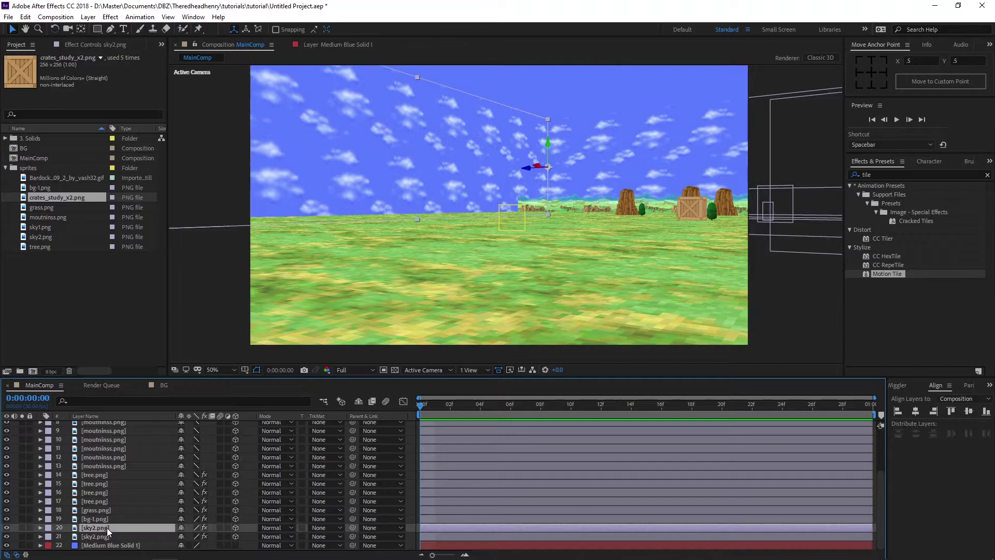
Apply Motion Tile to sky2.png with Output Width and Output Height set to 470.
{"action": "double_click", "coordinate": [877, 275]}
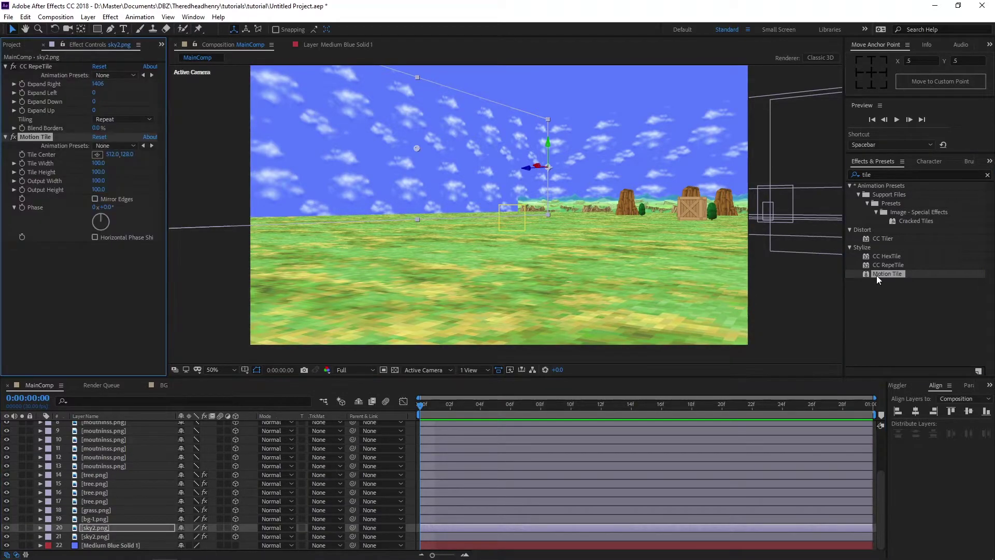
{"action": "left_click_drag", "start_coordinate": [98, 180], "coordinate": [110, 179]}
{"action": "left_click", "coordinate": [104, 189]}
{"action": "type", "text": "470"}
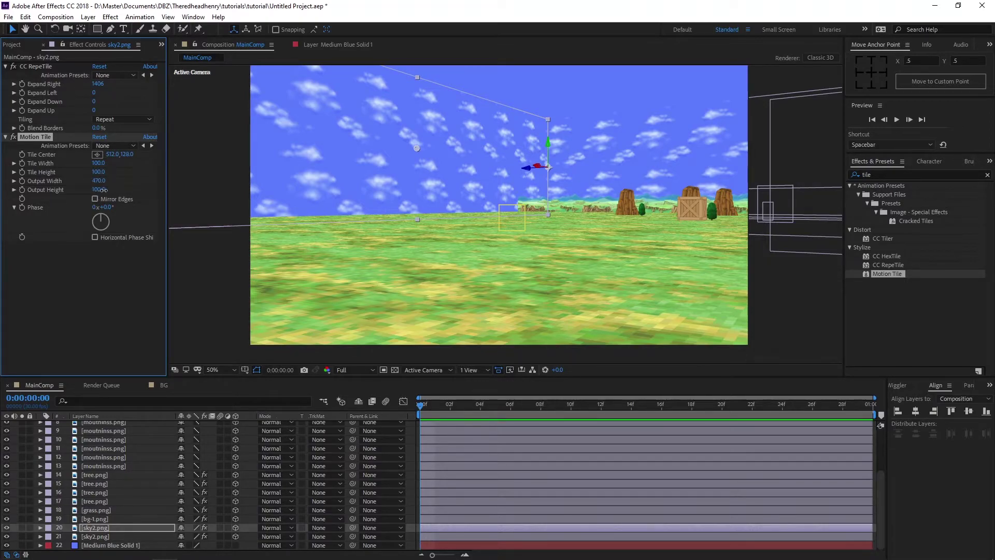
{"action": "key", "text": "Return"}
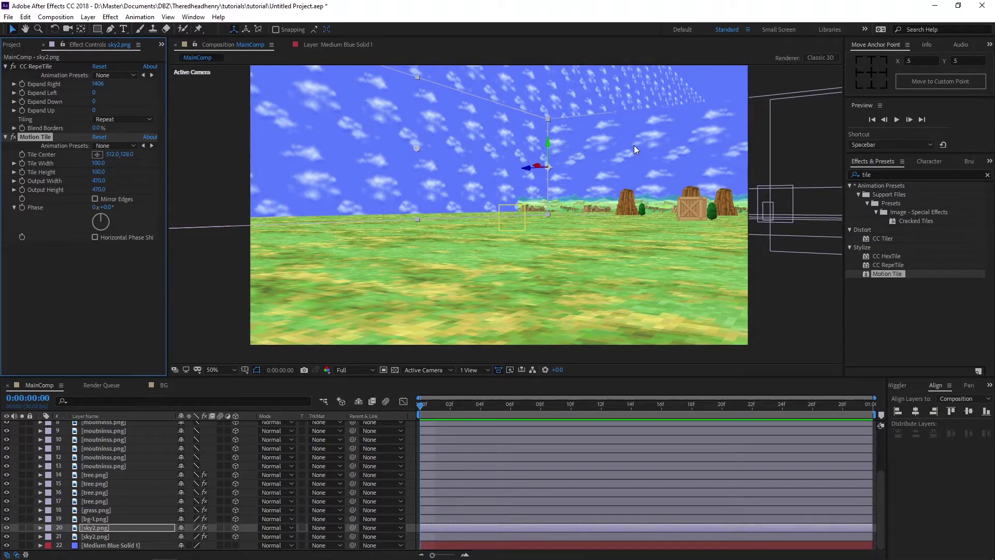
{"action": "left_click", "coordinate": [634, 145]}
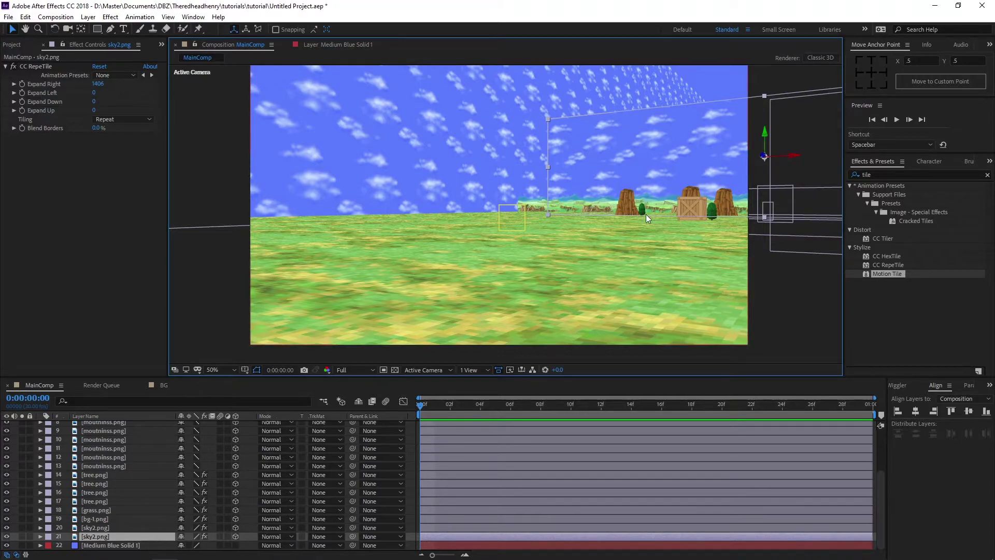
{"action": "scroll", "coordinate": [483, 498], "scroll_direction": "up", "scroll_amount": 4}
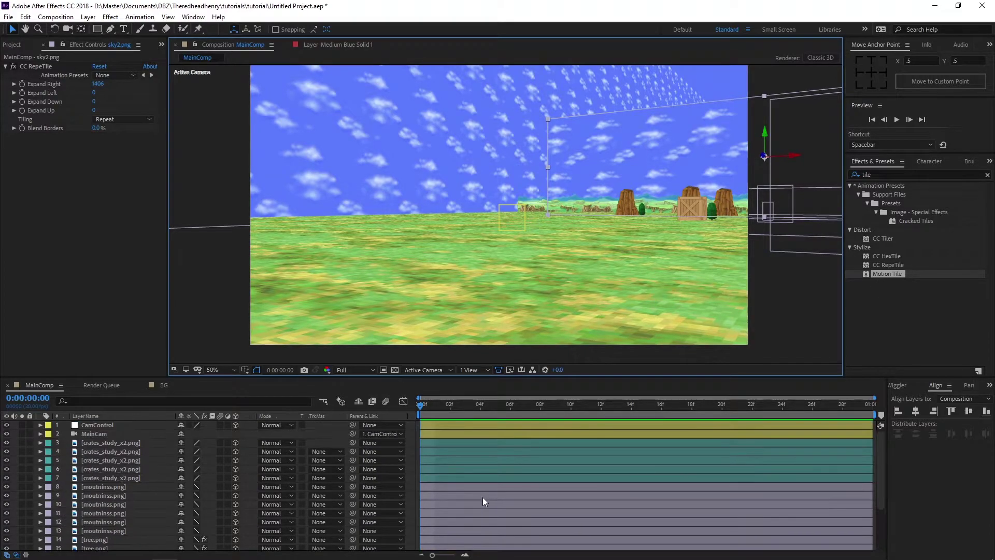
Scrub CamControl's Y Rotation to swing the rig around the grassy scene, then go back to the project files.
{"action": "left_click", "coordinate": [111, 426]}
{"action": "key", "text": "r"}
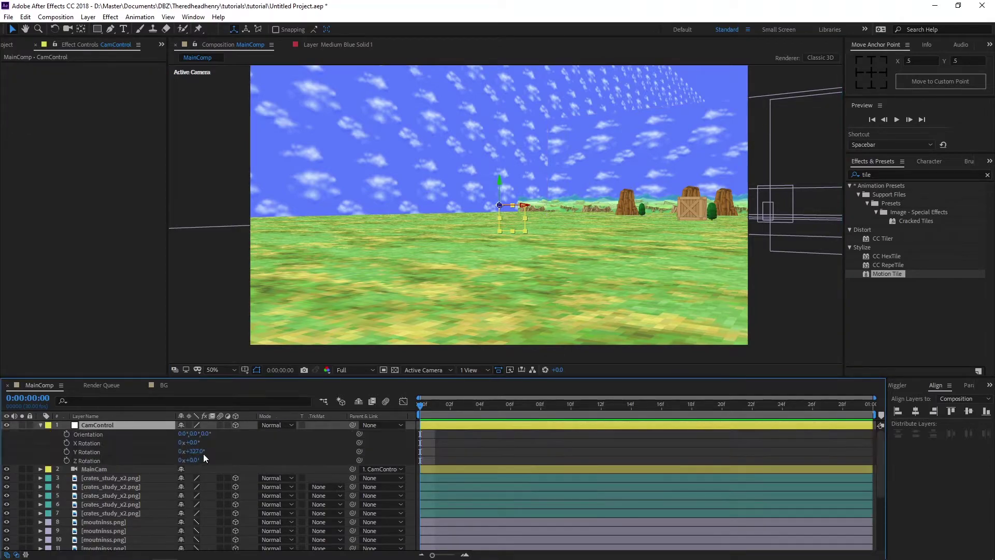
{"action": "left_click_drag", "start_coordinate": [196, 456], "coordinate": [197, 450]}
{"action": "left_click", "coordinate": [40, 425]}
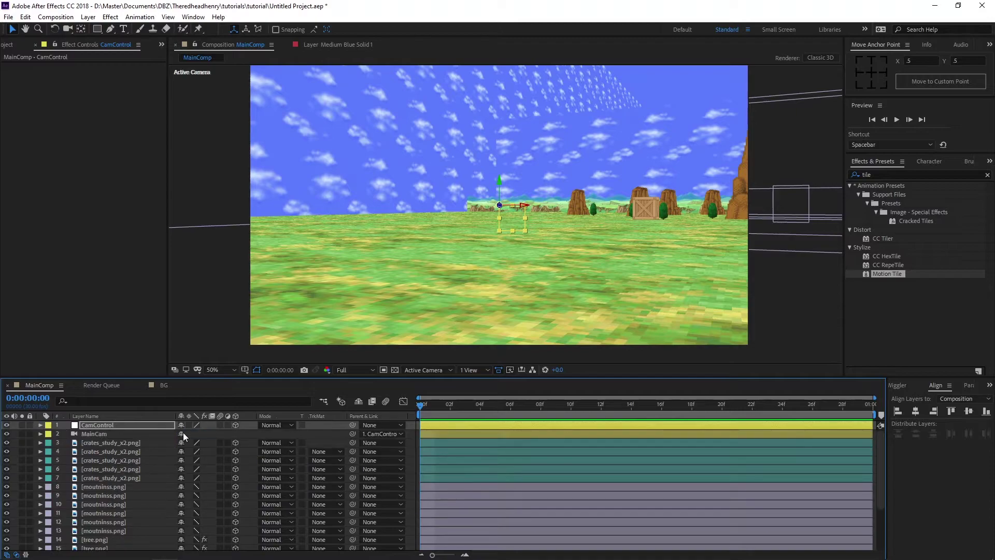
{"action": "left_click", "coordinate": [11, 45]}
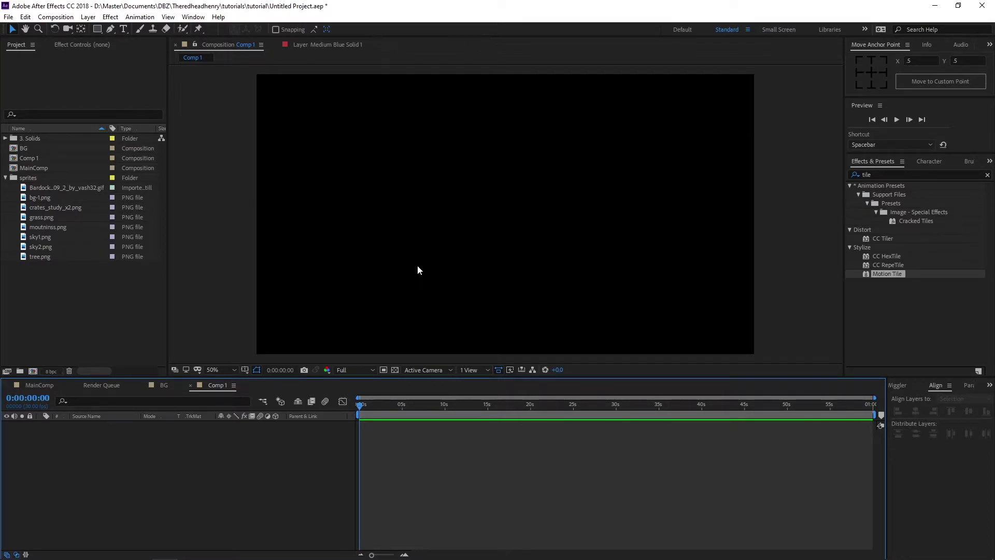
Add a new camera named MainCam to Comp 1.
{"action": "left_click", "coordinate": [88, 17]}
{"action": "mouse_move", "coordinate": [99, 32]}
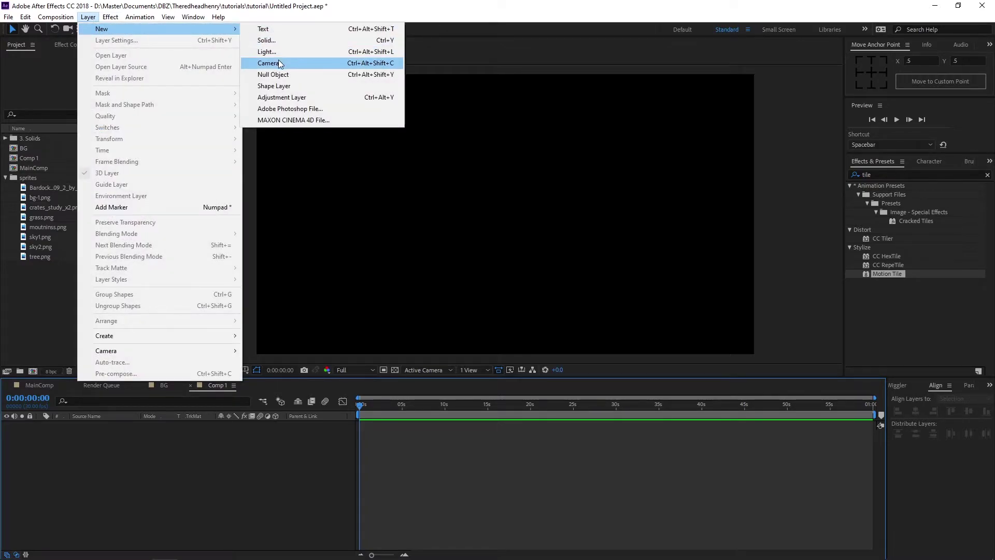
{"action": "left_click", "coordinate": [270, 62]}
{"action": "type", "text": "MainCam"}
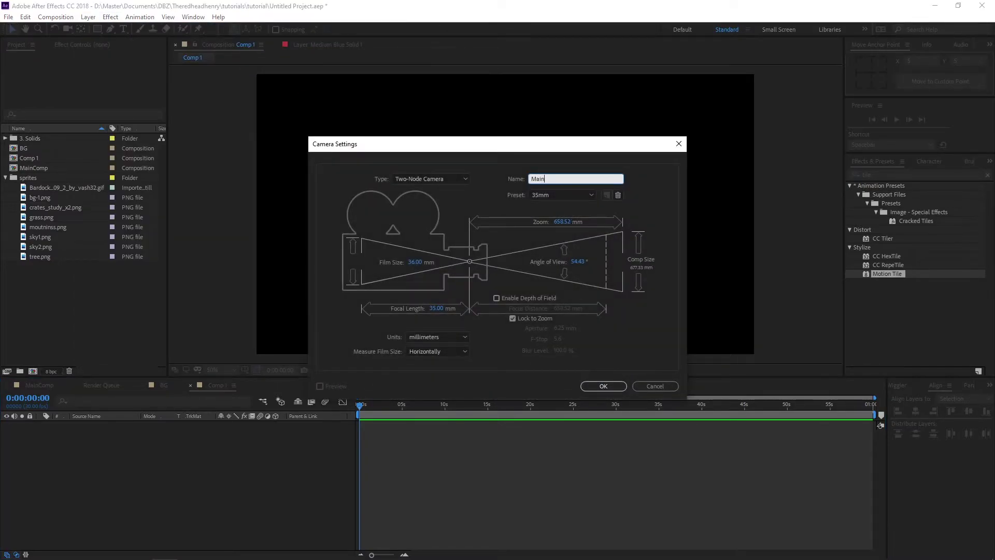
{"action": "left_click", "coordinate": [609, 386]}
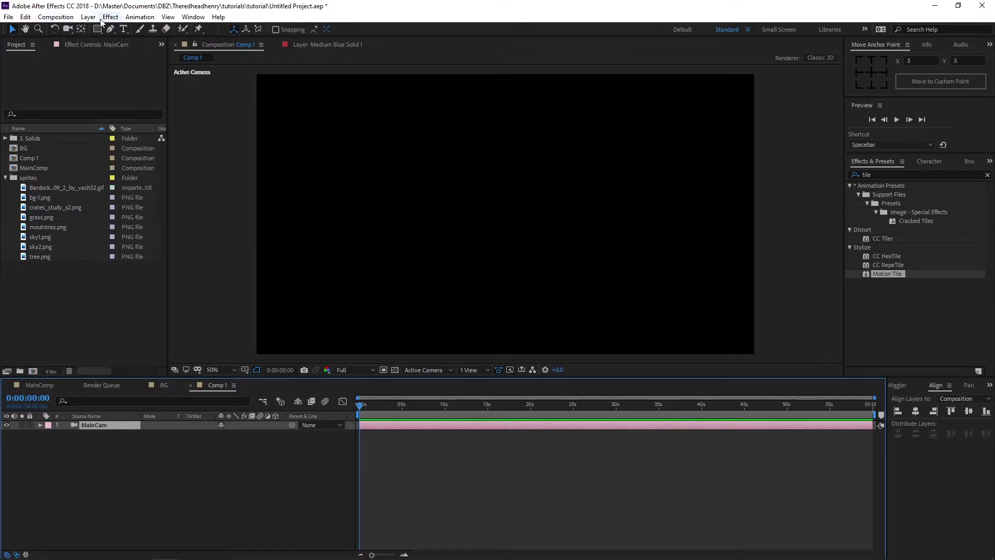
Add Null 1 to Comp 1, hide it, and label it and MainCam Sandstone.
{"action": "left_click", "coordinate": [5, 138]}
{"action": "left_click_drag", "start_coordinate": [36, 158], "coordinate": [78, 426]}
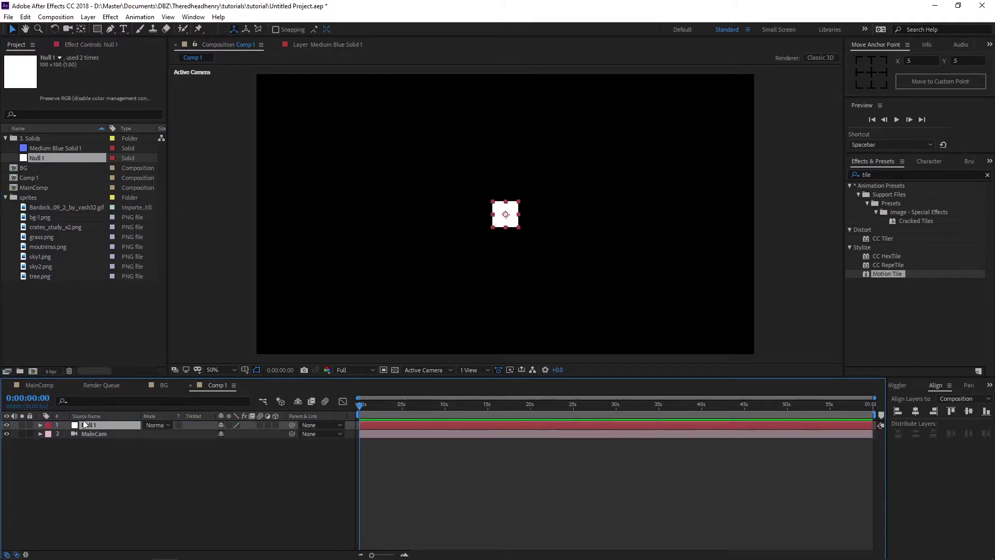
{"action": "left_click", "coordinate": [268, 425]}
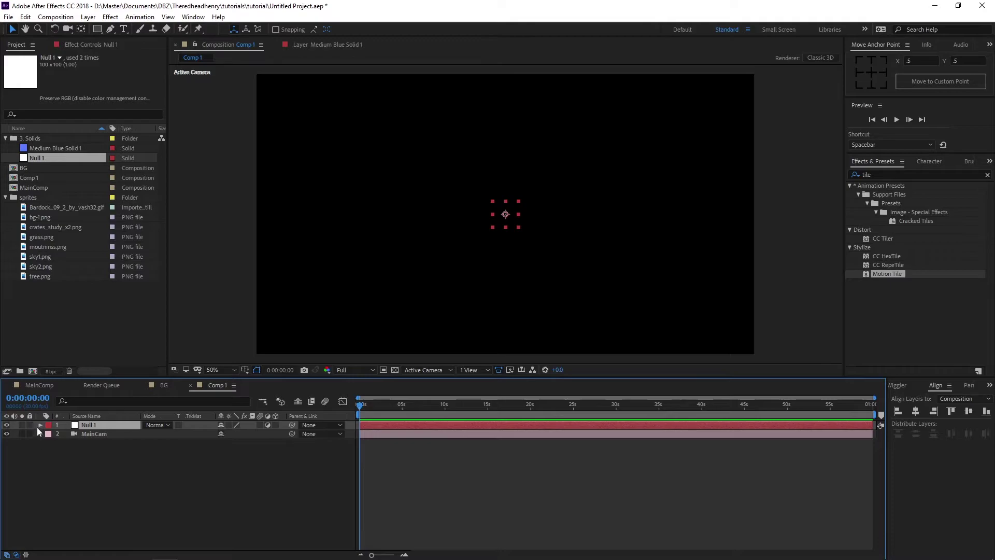
{"action": "left_click", "coordinate": [87, 434], "text": "shift"}
{"action": "left_click", "coordinate": [52, 431]}
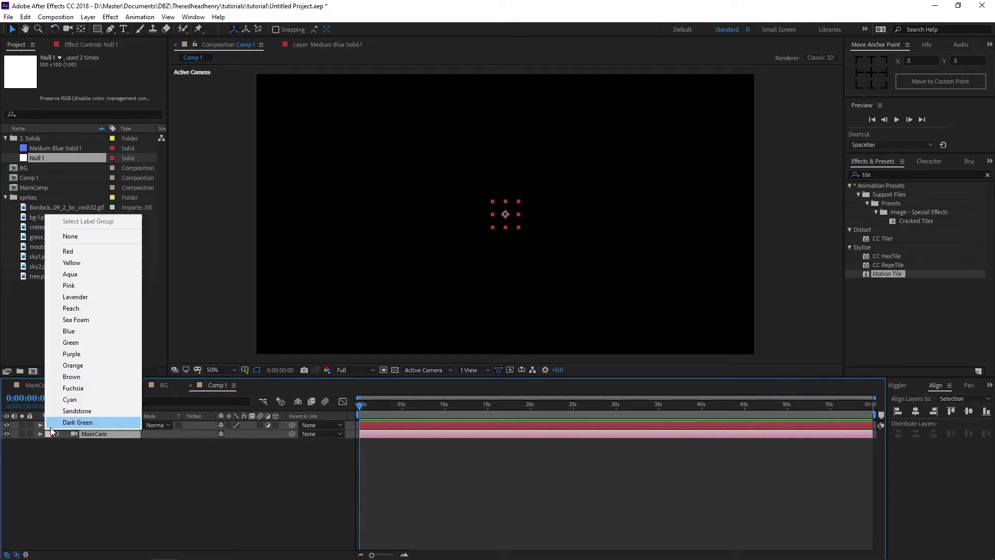
{"action": "left_click", "coordinate": [75, 412]}
{"action": "left_click", "coordinate": [220, 458]}
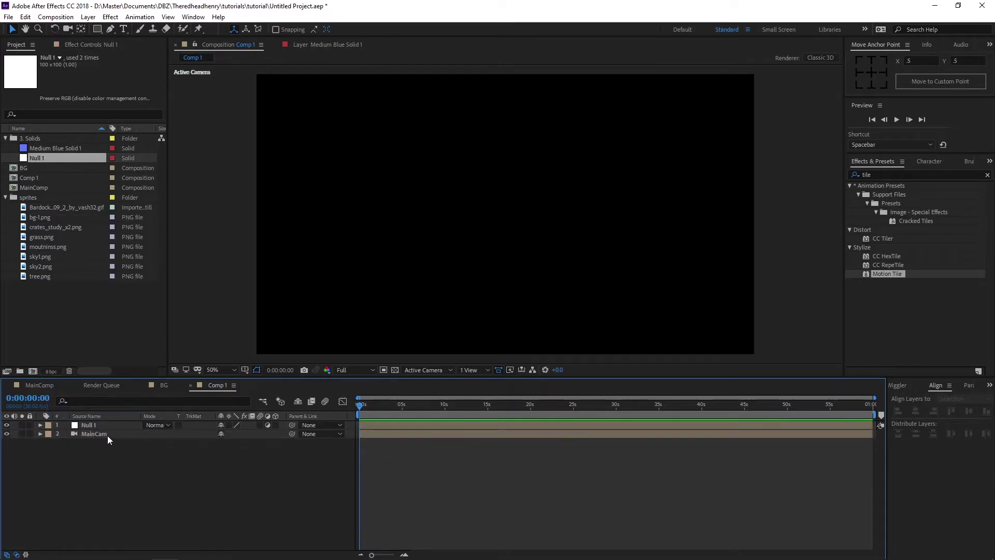
Parent MainCam to the null and rename the null CamControls.
{"action": "left_click", "coordinate": [99, 426]}
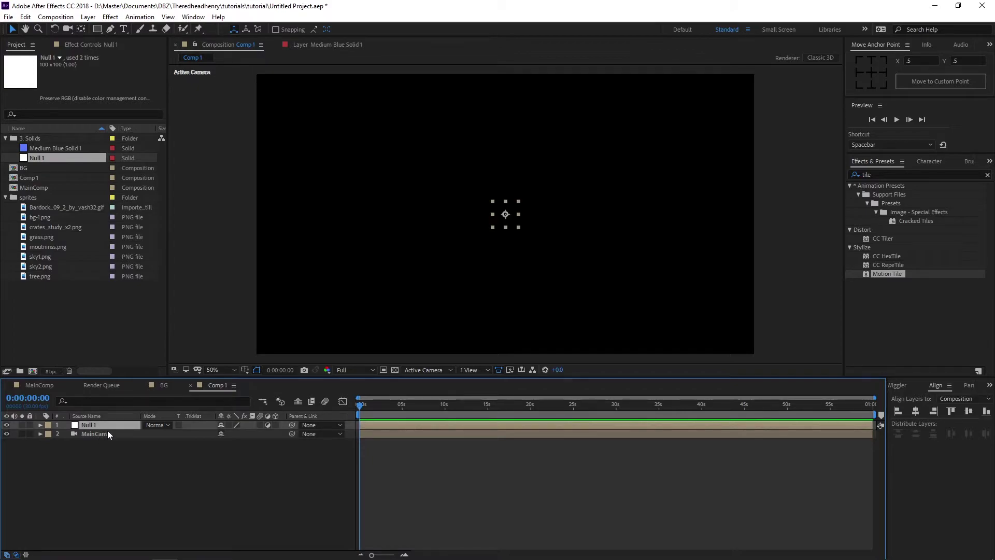
{"action": "left_click", "coordinate": [196, 436]}
{"action": "left_click_drag", "start_coordinate": [291, 434], "coordinate": [103, 426]}
{"action": "left_click", "coordinate": [113, 426]}
{"action": "key", "text": "Return"}
{"action": "type", "text": "CamControls"}
{"action": "key", "text": "Return"}
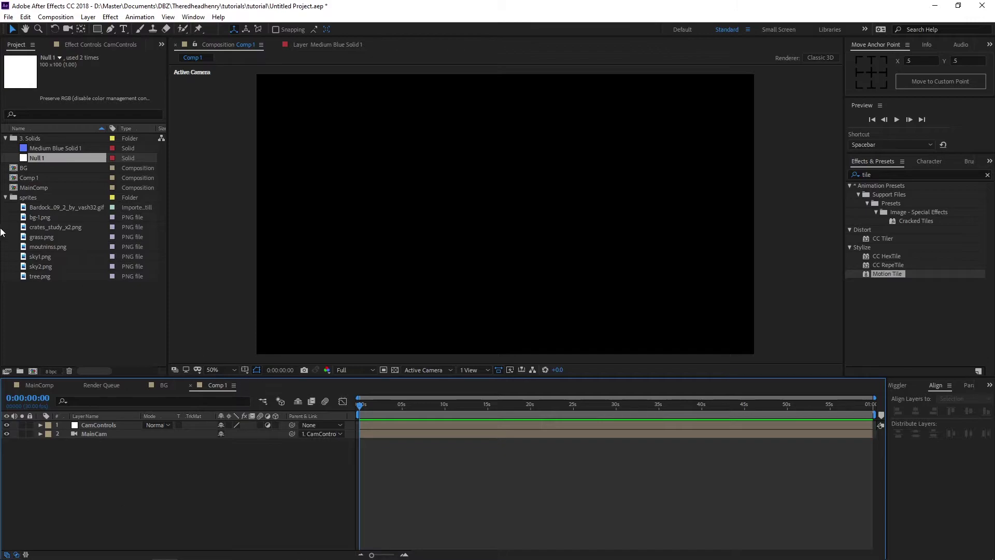
{"action": "left_click", "coordinate": [45, 219]}
Add bg-1.png to Comp 1 and key out its magenta band with Color Key.
{"action": "left_click_drag", "start_coordinate": [41, 220], "coordinate": [89, 478]}
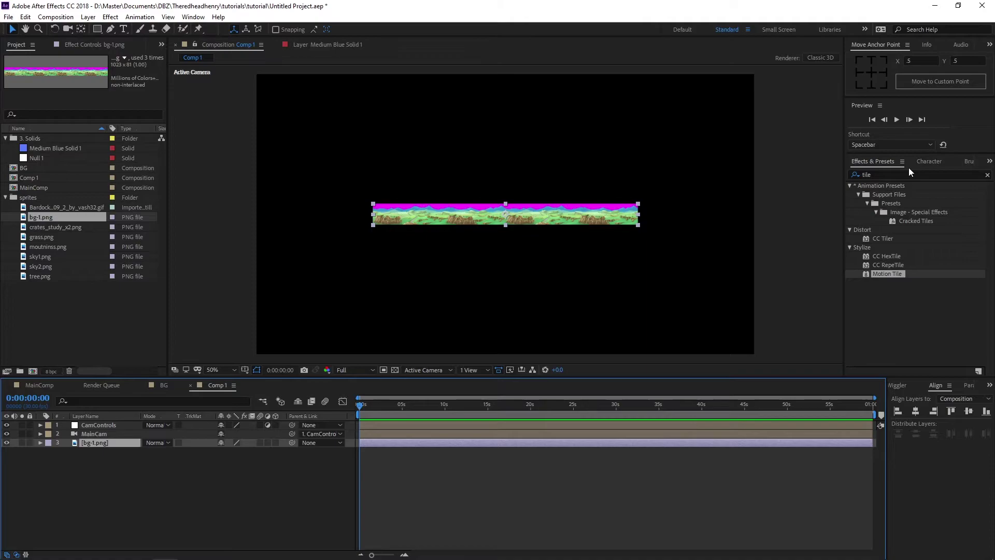
{"action": "left_click", "coordinate": [895, 174]}
{"action": "type", "text": "key"}
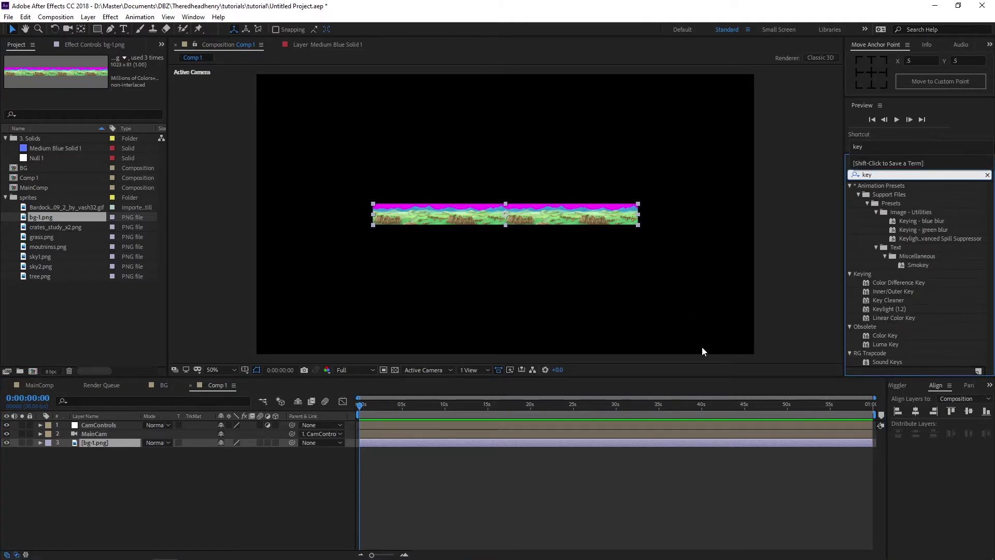
{"action": "double_click", "coordinate": [880, 336]}
{"action": "left_click", "coordinate": [110, 84]}
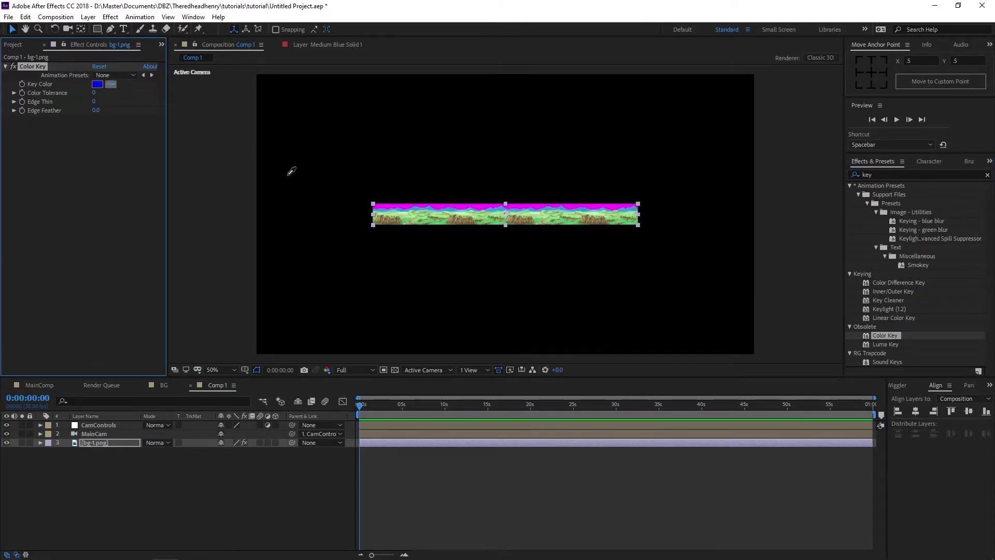
{"action": "left_click", "coordinate": [388, 204]}
Make the bg-1 landscape layer 3D and scale it up to 312%.
{"action": "key", "text": "s"}
{"action": "left_click_drag", "start_coordinate": [234, 451], "coordinate": [285, 451]}
{"action": "left_click", "coordinate": [247, 477]}
{"action": "key", "text": "ctrl+z"}
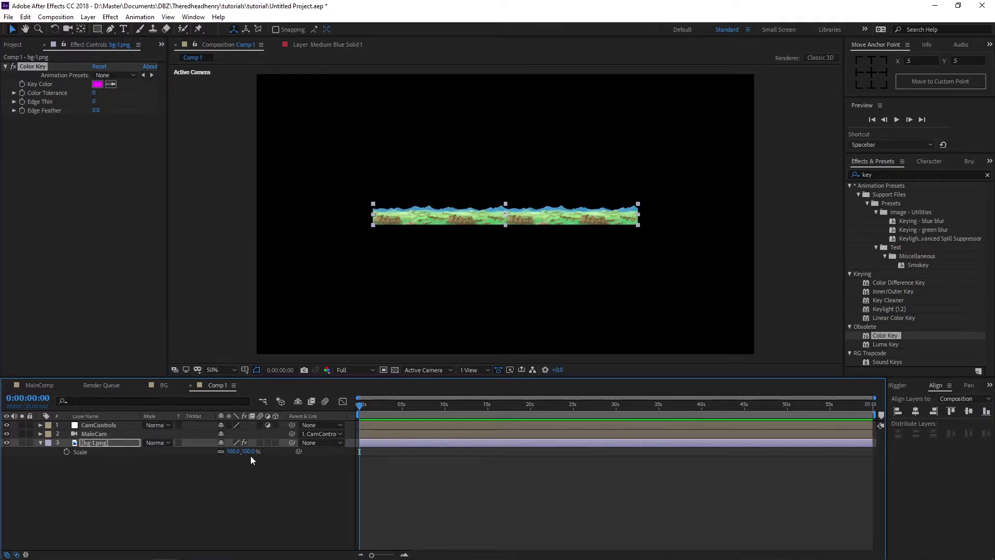
{"action": "left_click", "coordinate": [241, 459]}
{"action": "left_click", "coordinate": [122, 441]}
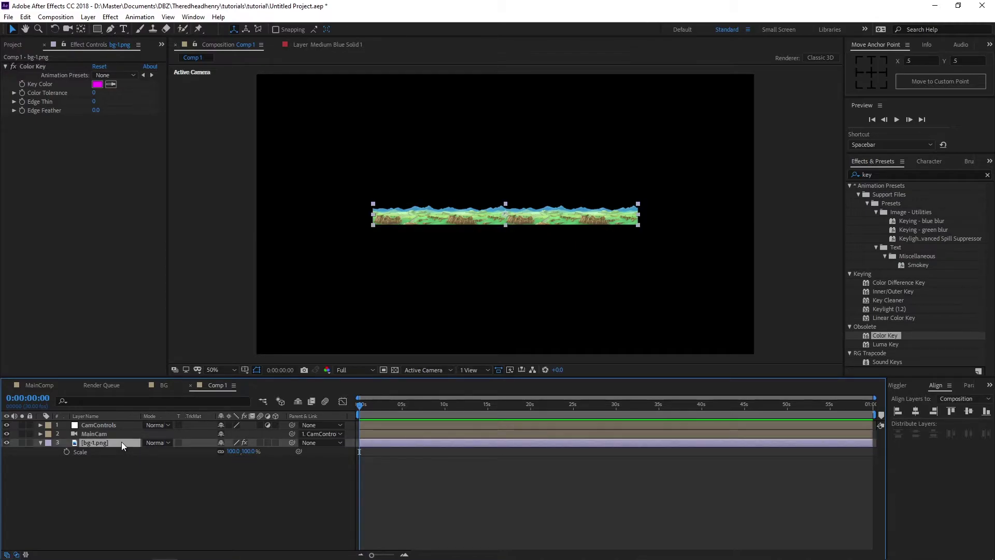
{"action": "left_click", "coordinate": [98, 477]}
{"action": "left_click", "coordinate": [40, 442]}
{"action": "left_click", "coordinate": [105, 443]}
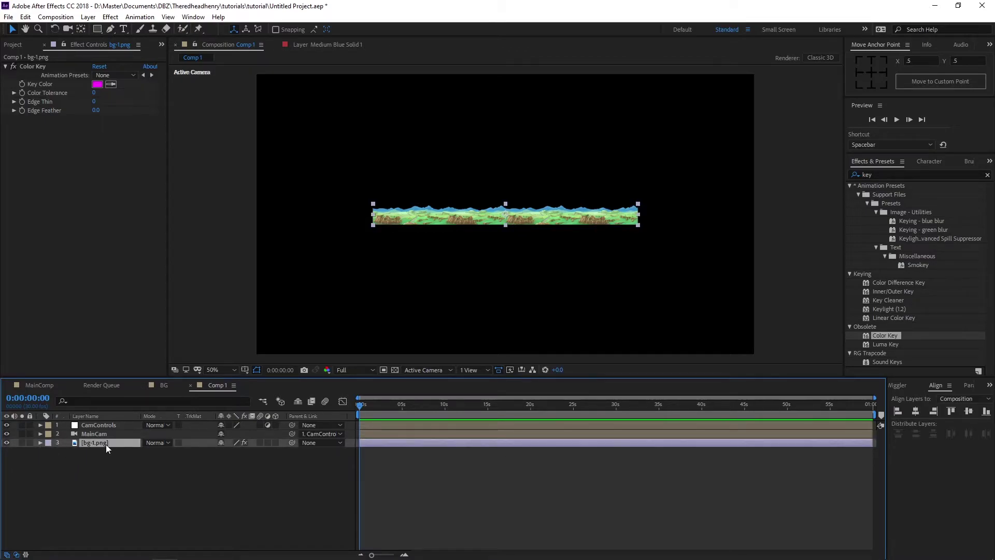
{"action": "left_click", "coordinate": [275, 442]}
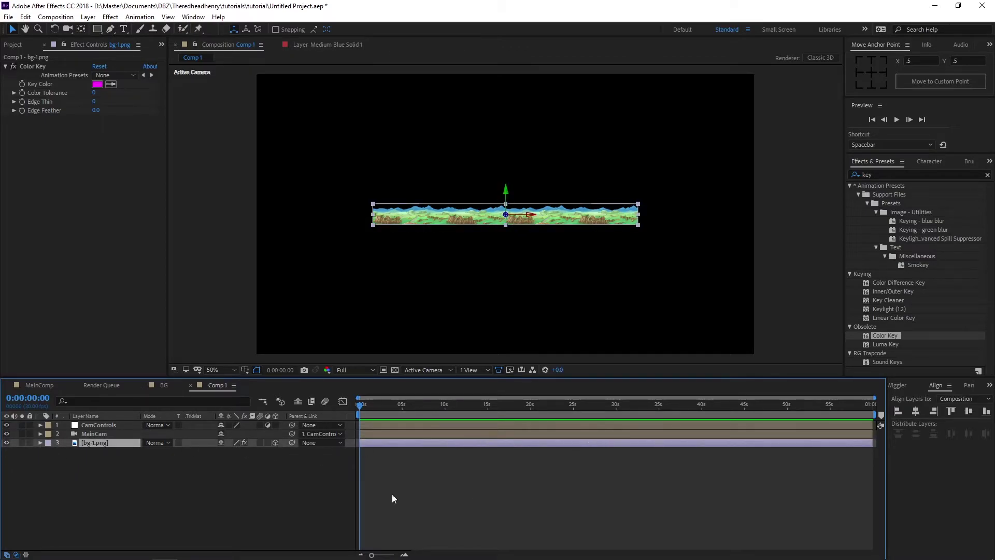
{"action": "key", "text": "s"}
{"action": "left_click_drag", "start_coordinate": [244, 450], "coordinate": [342, 451]}
Add grass.png as a new layer in Comp 1.
{"action": "left_click", "coordinate": [11, 45]}
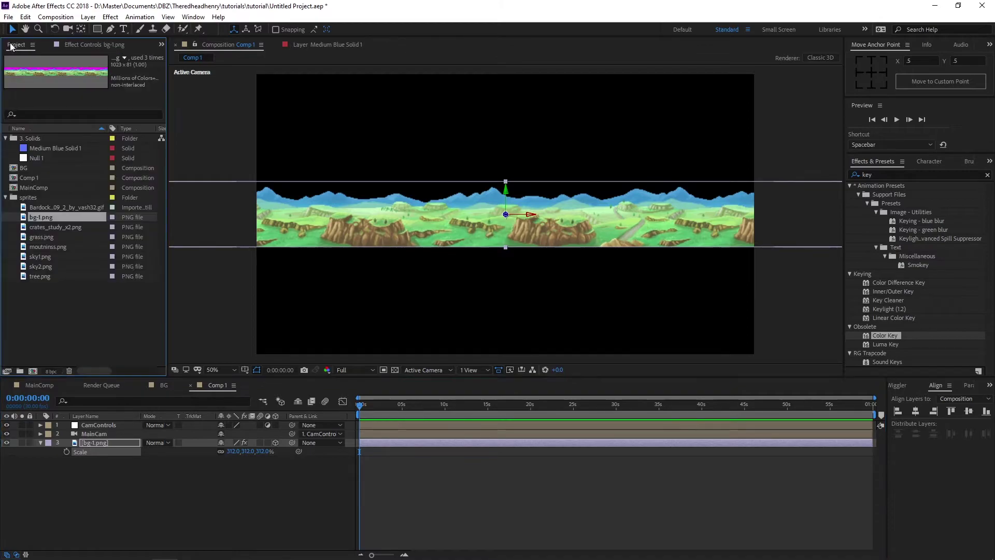
{"action": "left_click", "coordinate": [43, 235]}
{"action": "left_click", "coordinate": [42, 247]}
{"action": "left_click_drag", "start_coordinate": [42, 237], "coordinate": [67, 496]}
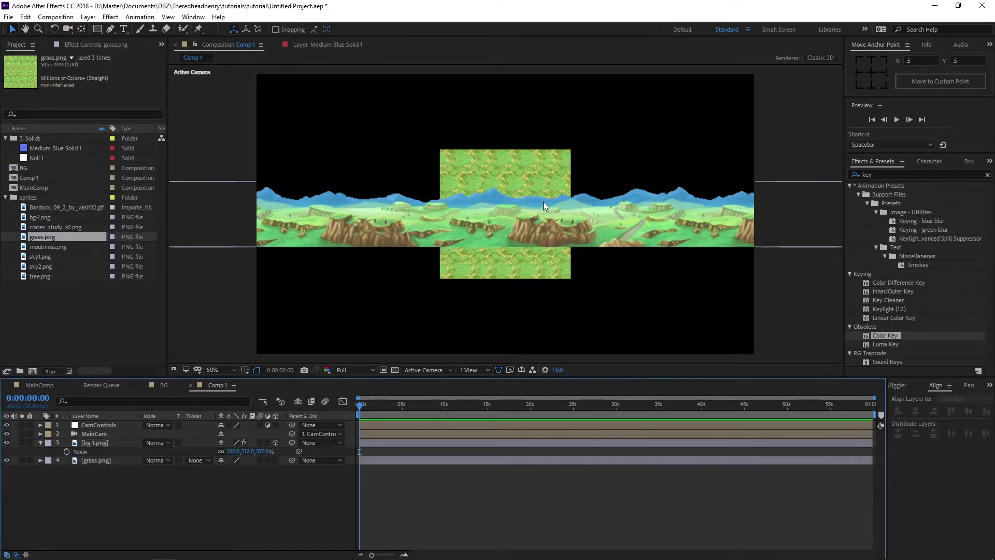
Make the grass layer 3D and enlarge it to 158%.
{"action": "left_click", "coordinate": [508, 244]}
{"action": "left_click", "coordinate": [512, 178]}
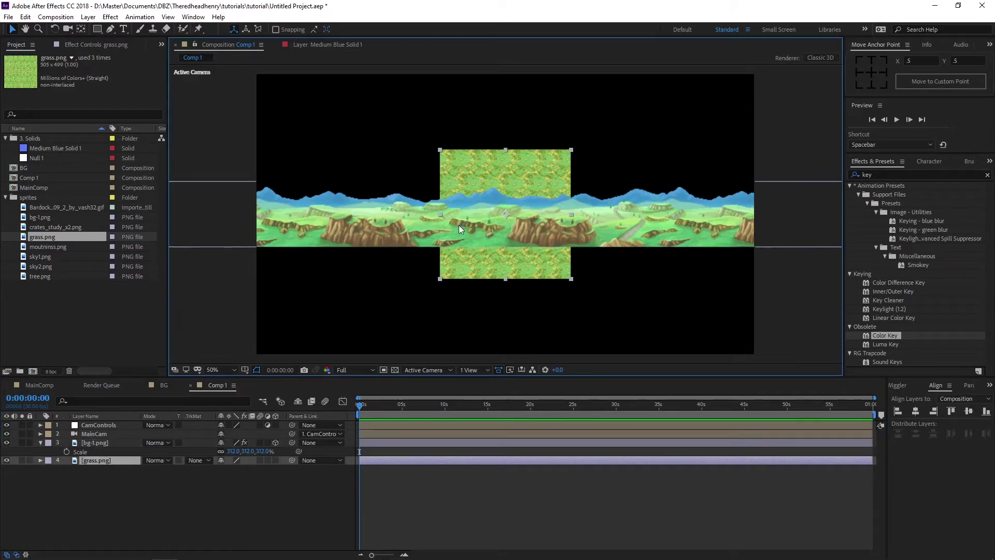
{"action": "left_click", "coordinate": [275, 460]}
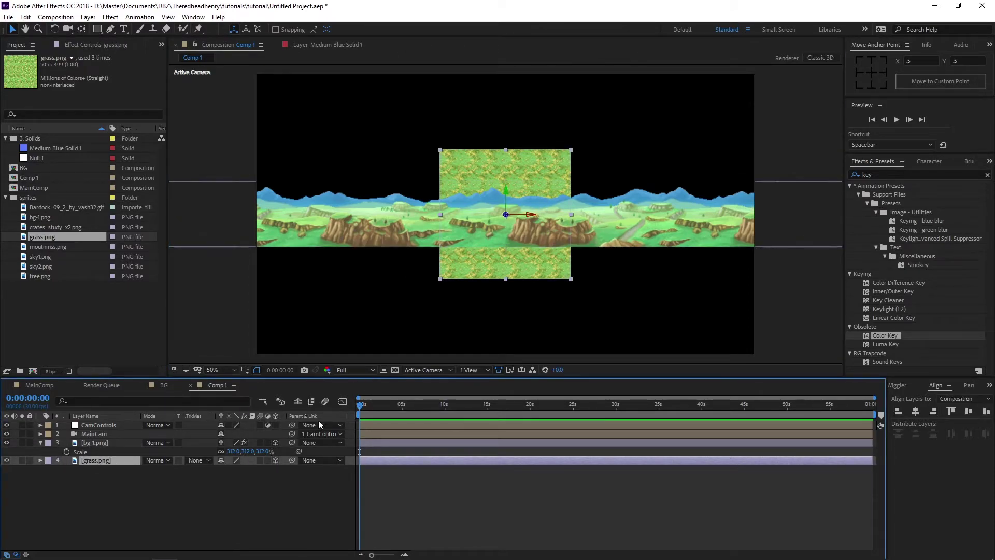
{"action": "key", "text": "s"}
{"action": "left_click_drag", "start_coordinate": [249, 469], "coordinate": [314, 467]}
{"action": "left_click", "coordinate": [40, 442]}
{"action": "left_click", "coordinate": [41, 453]}
Add sky1.png as a 3D layer scaled to 91% and raise it in the frame.
{"action": "left_click", "coordinate": [42, 266]}
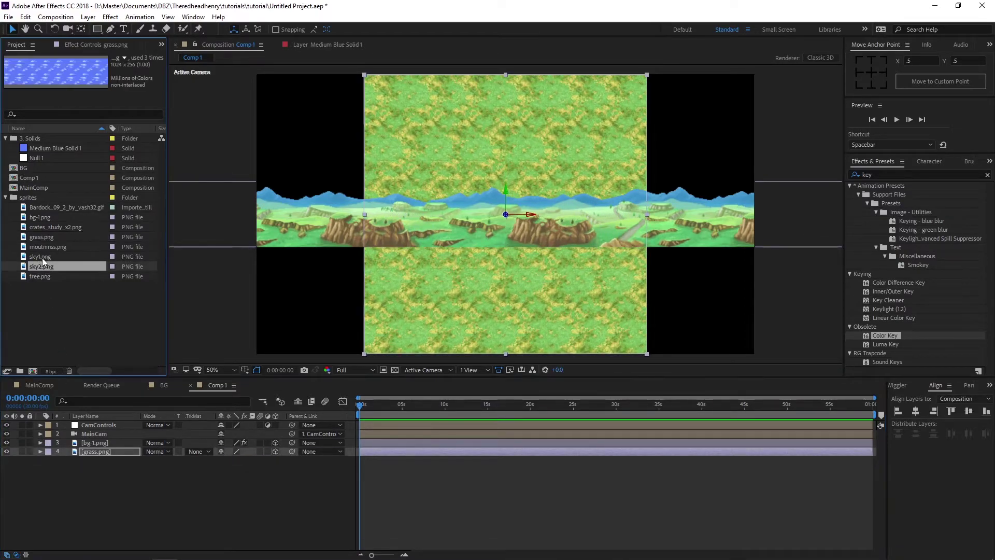
{"action": "left_click", "coordinate": [42, 257]}
{"action": "left_click_drag", "start_coordinate": [56, 259], "coordinate": [62, 489]}
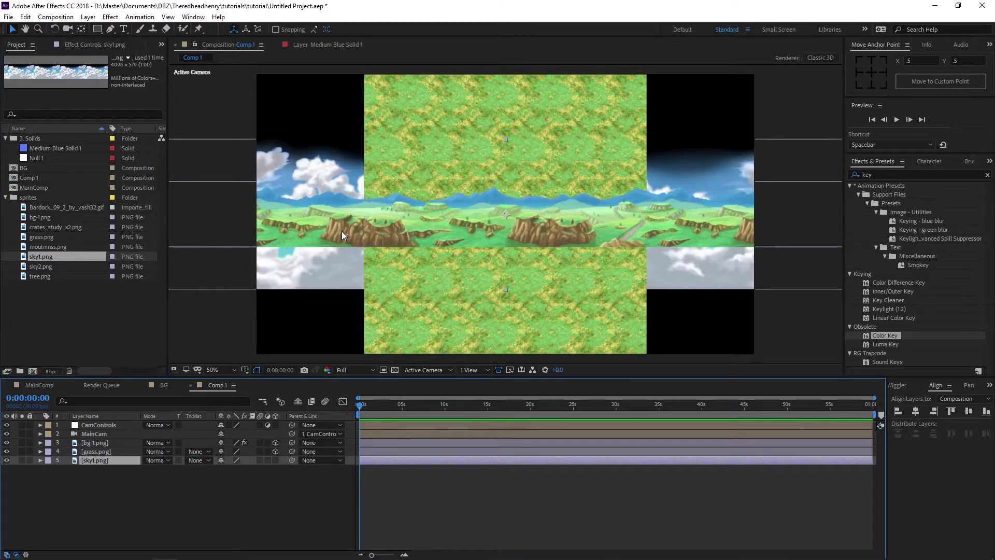
{"action": "left_click", "coordinate": [276, 459]}
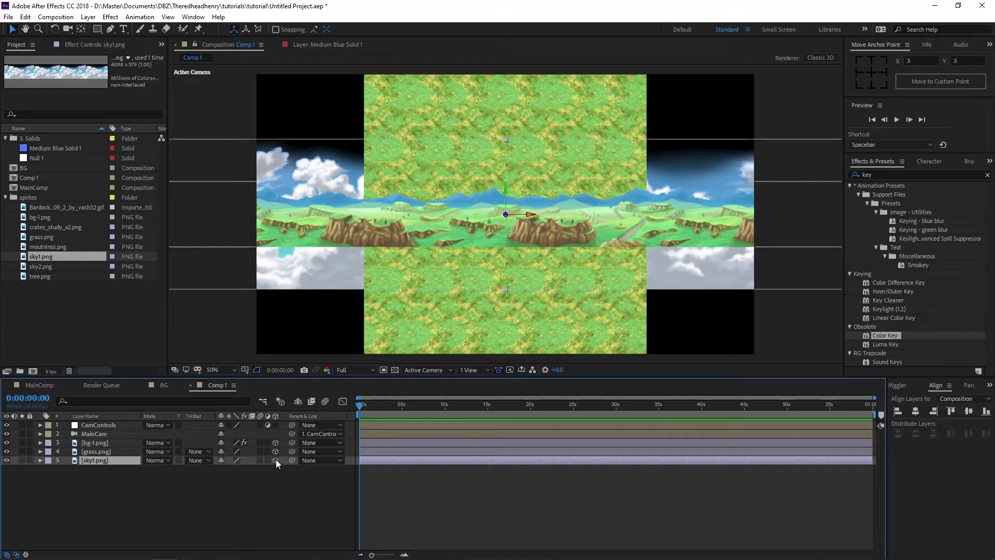
{"action": "key", "text": "s"}
{"action": "mouse_move", "coordinate": [243, 469]}
{"action": "left_mouse_down"}
{"action": "mouse_move", "coordinate": [304, 463]}
{"action": "mouse_move", "coordinate": [233, 465]}
{"action": "left_mouse_up"}
{"action": "left_click_drag", "start_coordinate": [323, 272], "coordinate": [324, 251]}
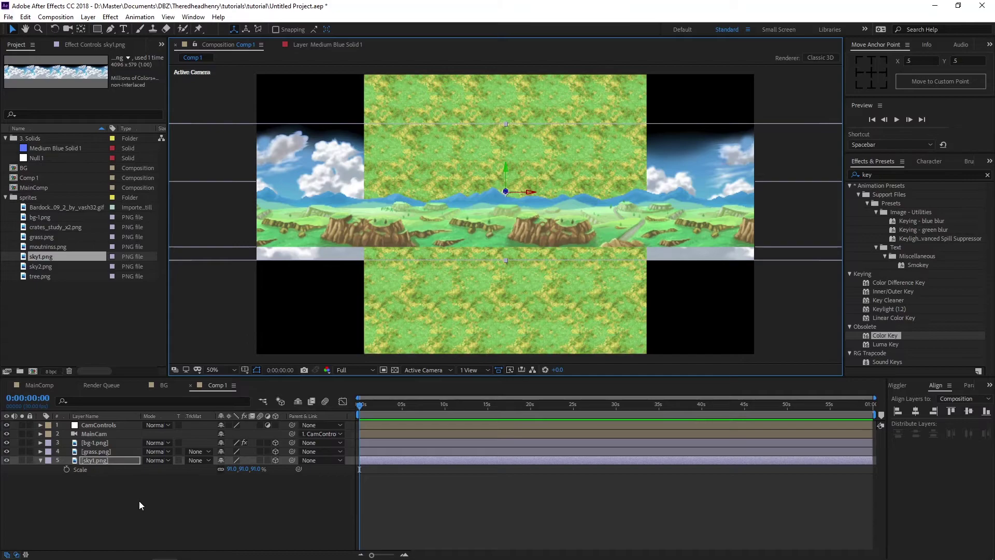
Switch the viewer to 2 Views and reveal the Position of bg-1.png and grass.png.
{"action": "left_click", "coordinate": [92, 449]}
{"action": "left_click", "coordinate": [41, 460]}
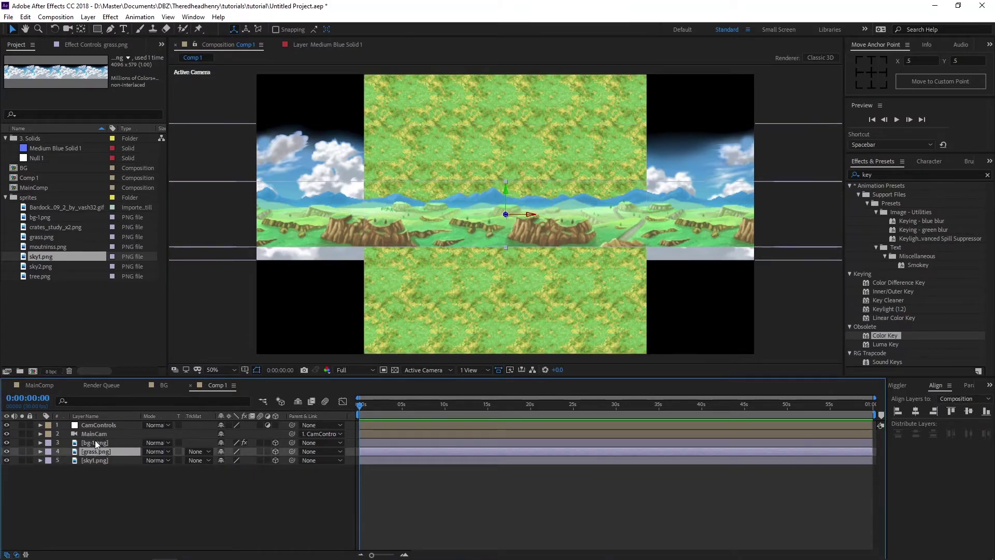
{"action": "left_click", "coordinate": [95, 441]}
{"action": "left_click", "coordinate": [474, 369]}
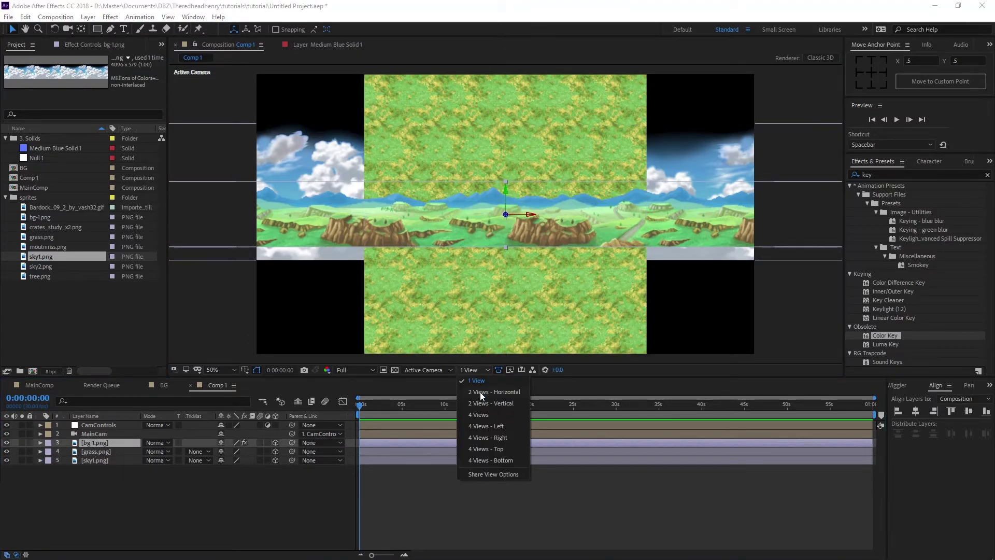
{"action": "left_click", "coordinate": [480, 392]}
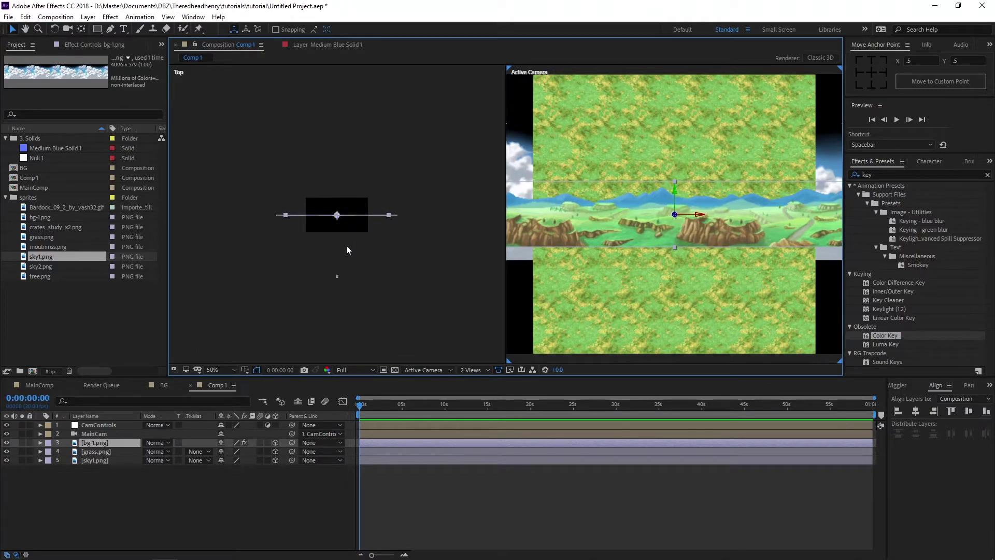
{"action": "scroll", "coordinate": [249, 216], "scroll_direction": "up", "scroll_amount": 3}
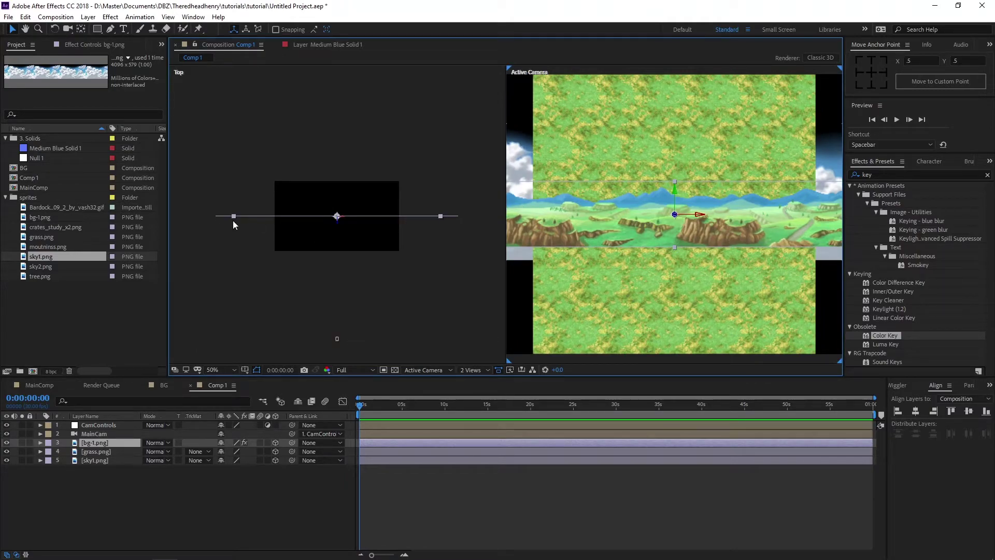
{"action": "key", "text": "p"}
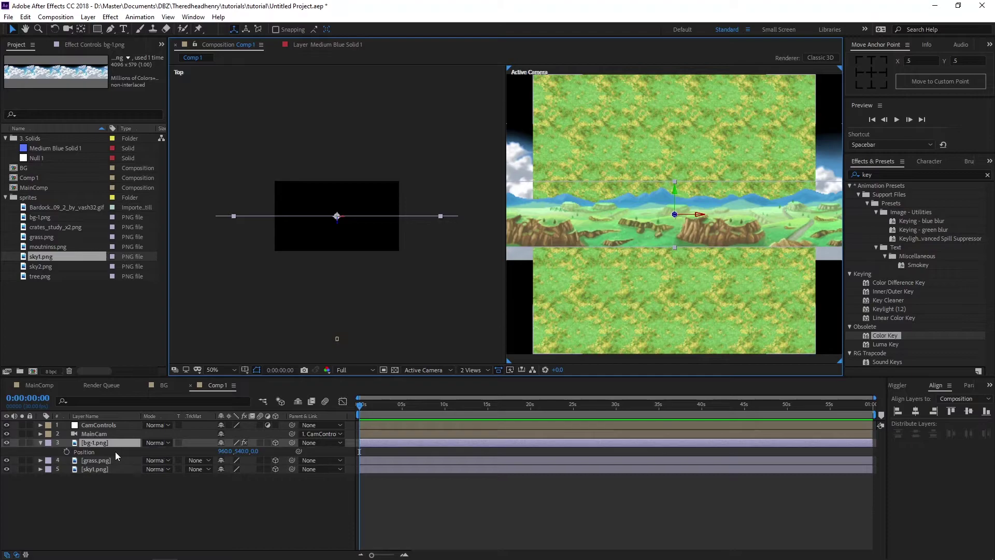
{"action": "left_click", "coordinate": [92, 461]}
{"action": "key", "text": "p"}
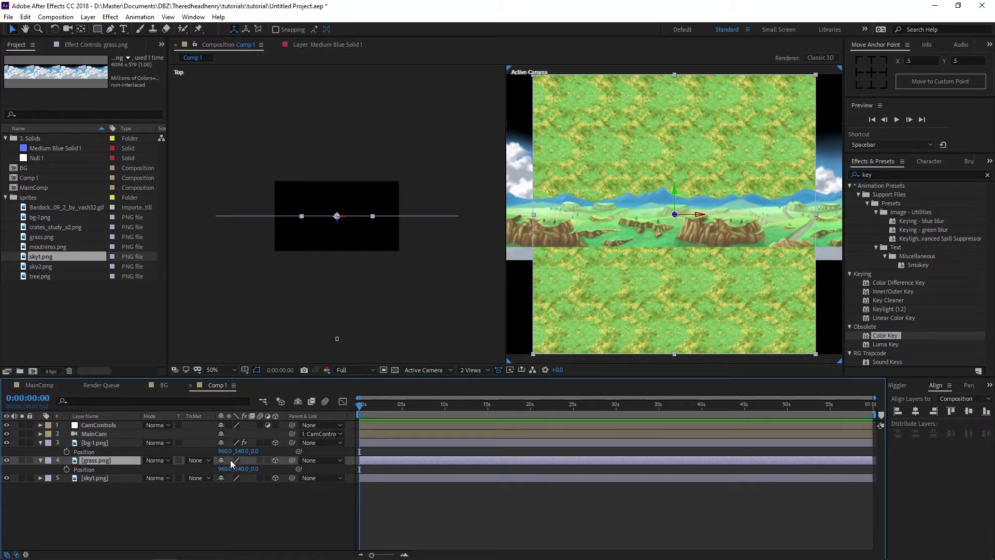
Push bg-1 back to Z 560, push sky1 further back, and lower grass to Y 1068.
{"action": "left_click", "coordinate": [113, 443]}
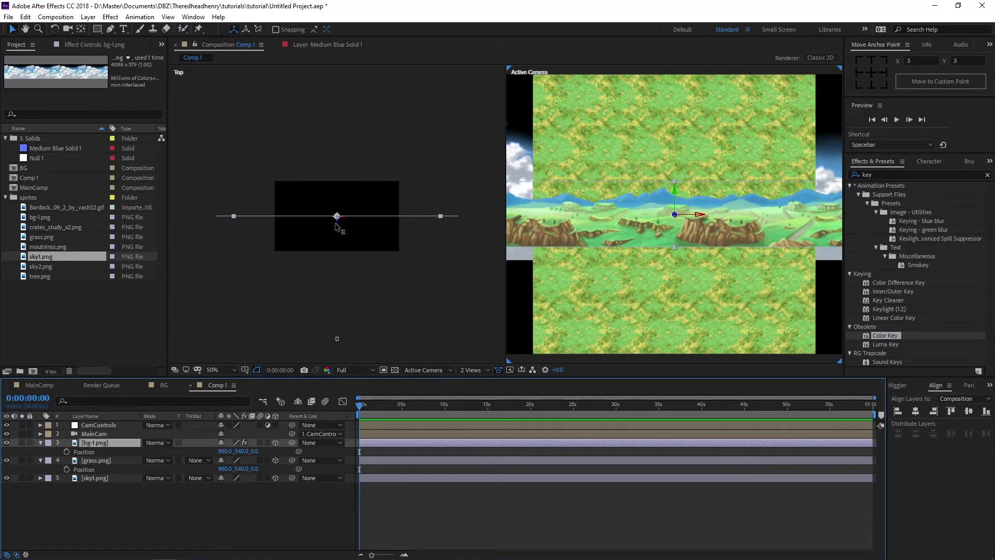
{"action": "left_click_drag", "start_coordinate": [337, 223], "coordinate": [338, 180]}
{"action": "left_click", "coordinate": [104, 477]}
{"action": "left_click_drag", "start_coordinate": [338, 216], "coordinate": [344, 150]}
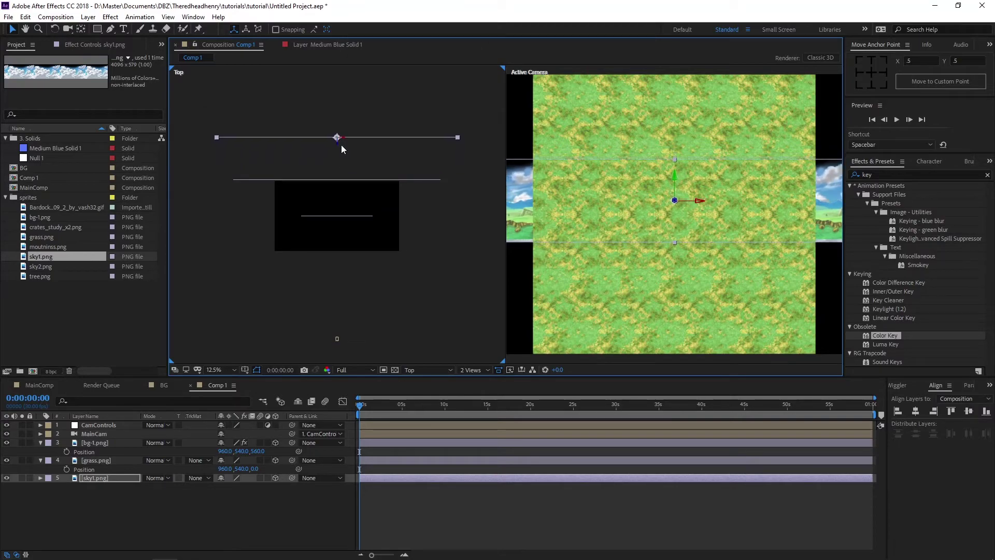
{"action": "left_click", "coordinate": [113, 464]}
{"action": "left_click_drag", "start_coordinate": [649, 174], "coordinate": [635, 316]}
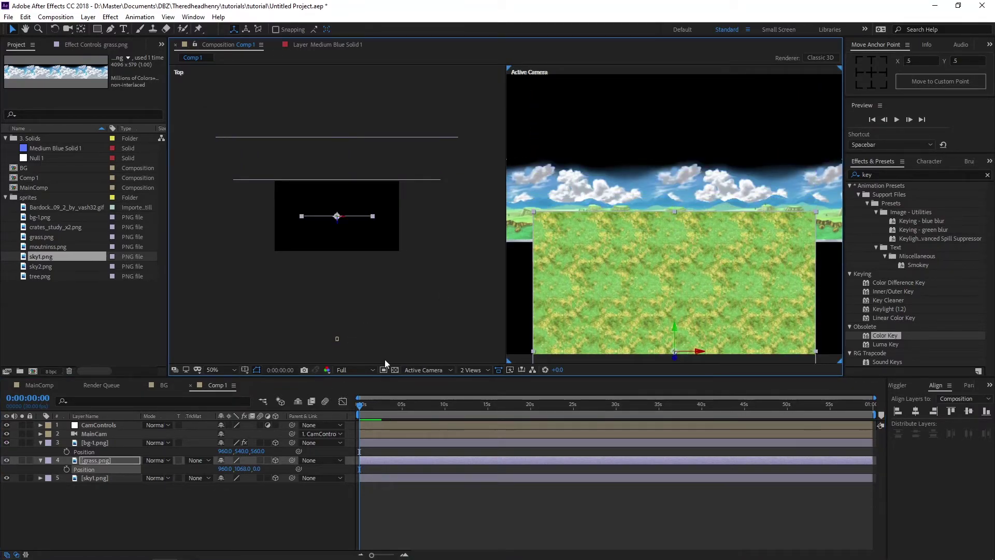
Return the viewer to 1 View and scale the grass layer up to 283%.
{"action": "left_click", "coordinate": [476, 370]}
{"action": "left_click", "coordinate": [484, 386]}
{"action": "key", "text": "s"}
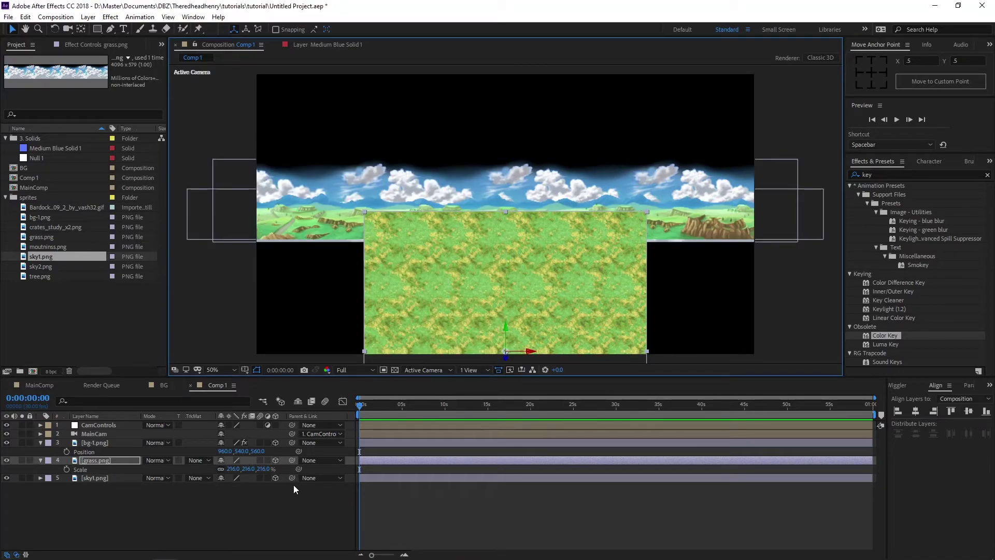
{"action": "left_click_drag", "start_coordinate": [241, 469], "coordinate": [283, 469]}
Apply Motion Tile to the grass with Output Width 460 and move it below the landscape.
{"action": "left_click", "coordinate": [884, 175]}
{"action": "type", "text": "motion"}
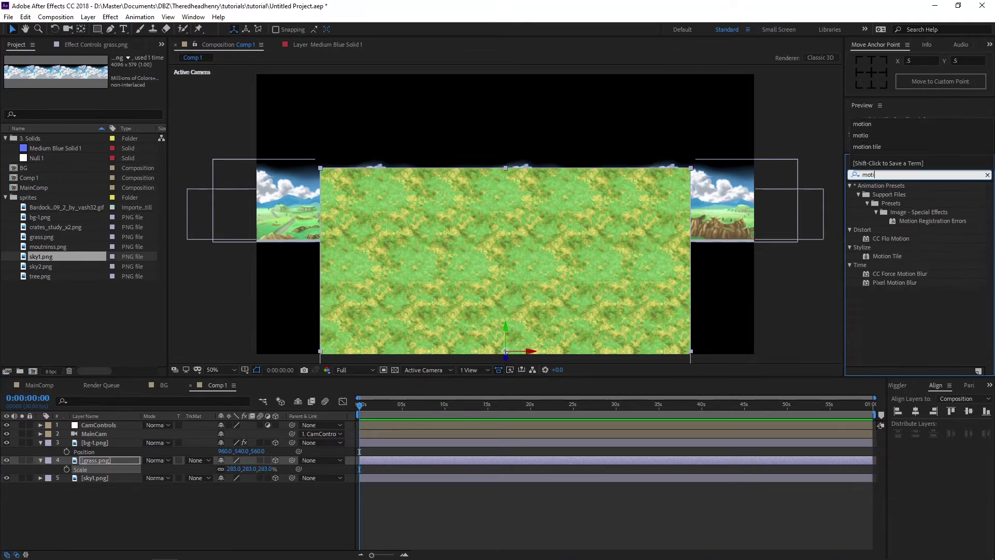
{"action": "double_click", "coordinate": [898, 256]}
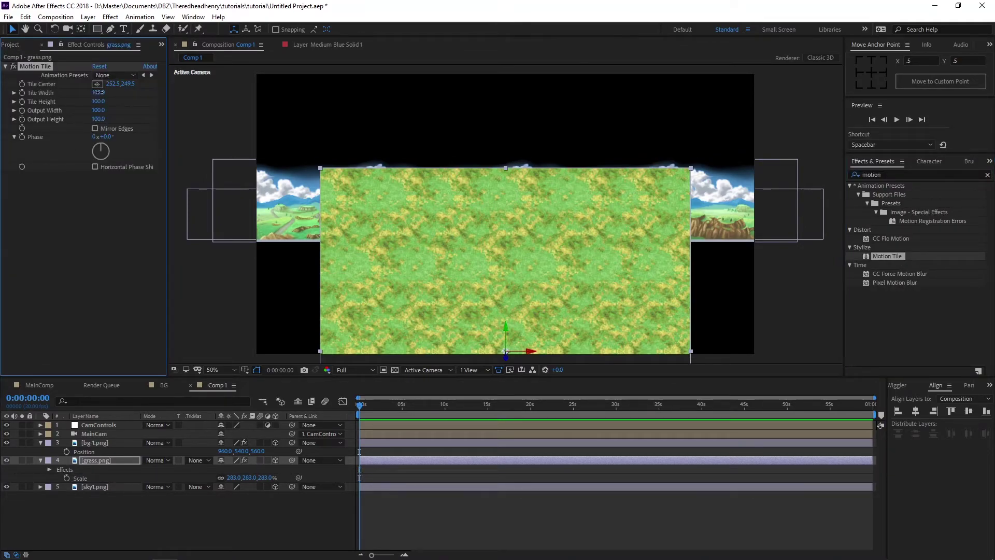
{"action": "left_click", "coordinate": [100, 112]}
{"action": "type", "text": "460"}
{"action": "key", "text": "Return"}
{"action": "left_click", "coordinate": [448, 253]}
{"action": "left_click_drag", "start_coordinate": [446, 250], "coordinate": [437, 325]}
Scale bg-1.png to 722% and sky1.png to 306% so they fill the frame.
{"action": "left_click", "coordinate": [456, 213]}
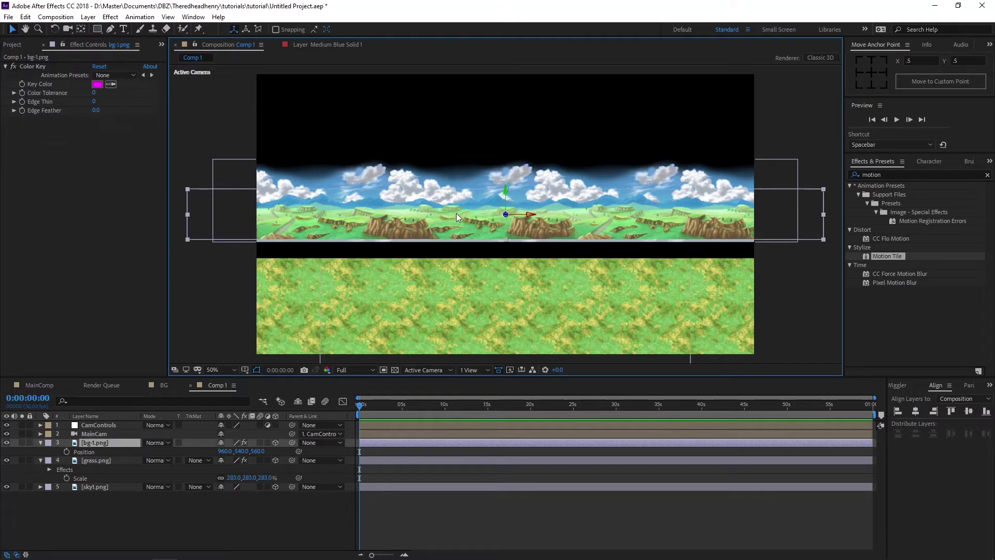
{"action": "key", "text": "s"}
{"action": "left_click_drag", "start_coordinate": [245, 451], "coordinate": [269, 451]}
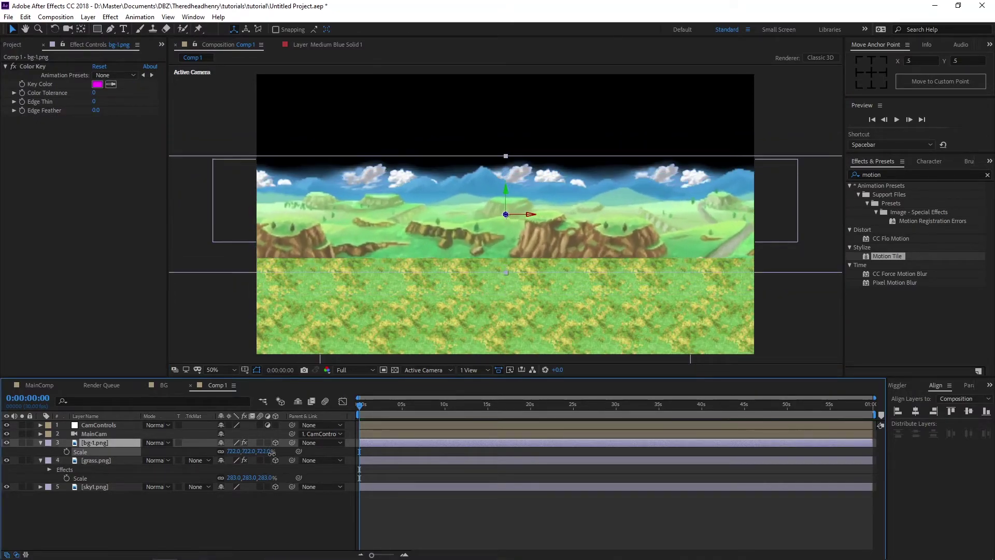
{"action": "left_click", "coordinate": [95, 486]}
{"action": "key", "text": "s"}
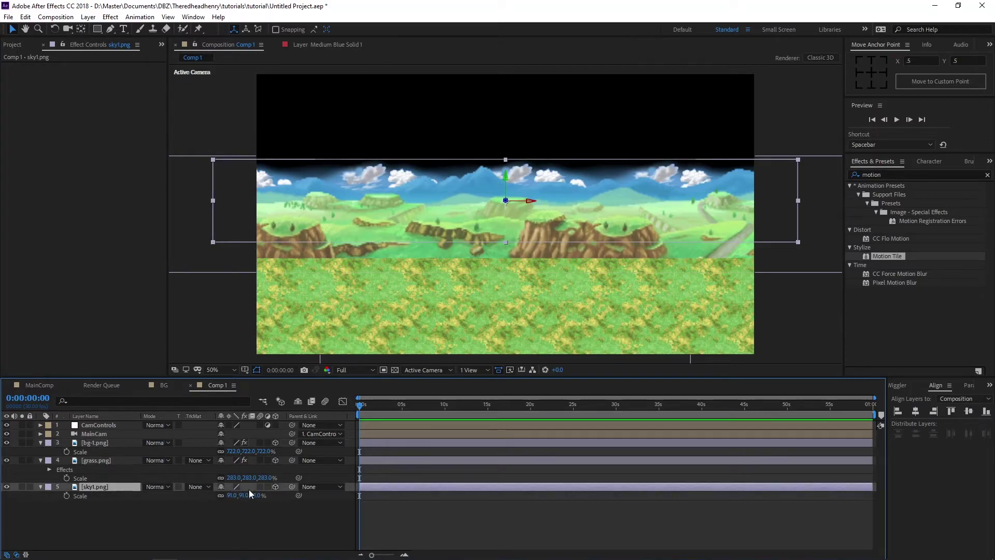
{"action": "left_click_drag", "start_coordinate": [244, 495], "coordinate": [586, 97]}
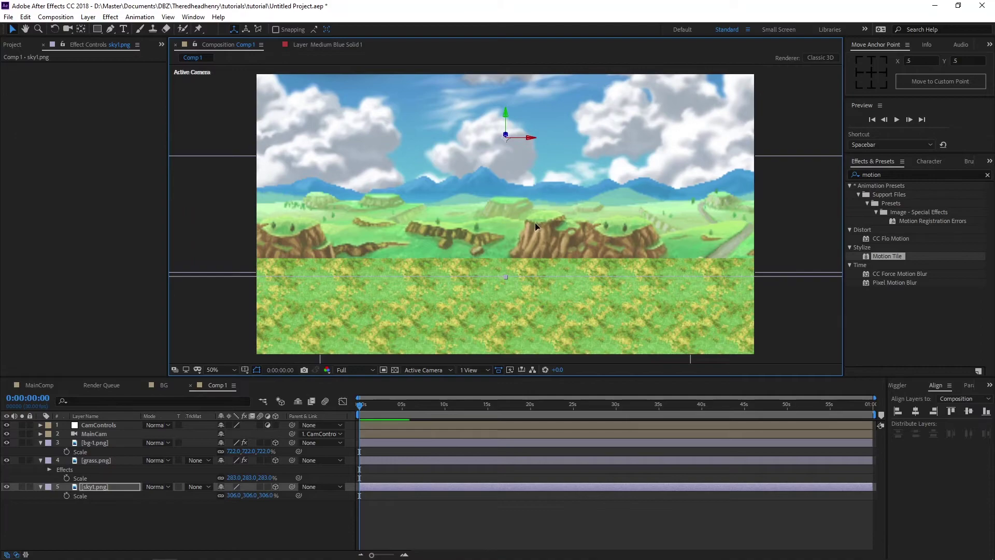
Apply Gaussian Blur (Legacy) to sky1.png and set its Blurriness to 3.
{"action": "left_click", "coordinate": [885, 174]}
{"action": "type", "text": "blur"}
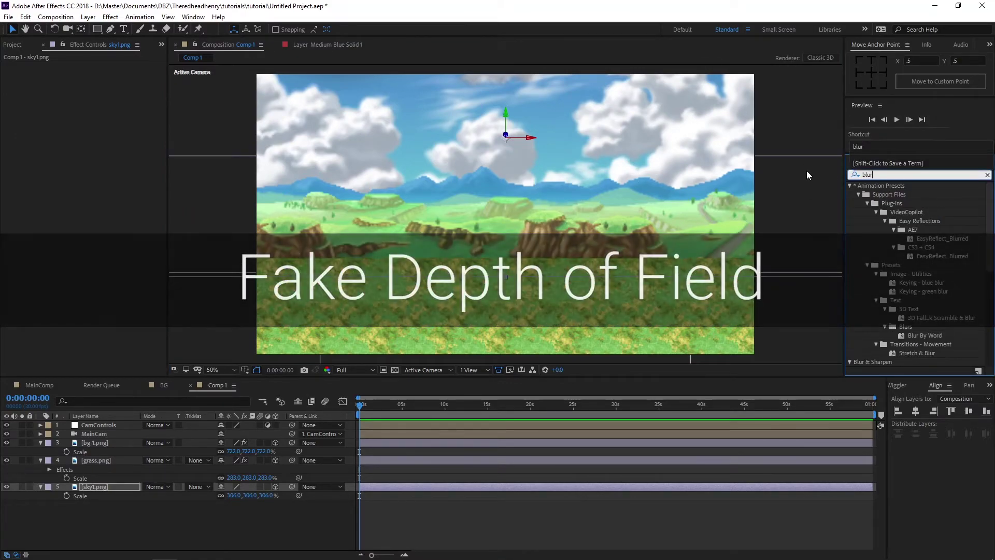
{"action": "scroll", "coordinate": [903, 298], "scroll_direction": "down", "scroll_amount": 2}
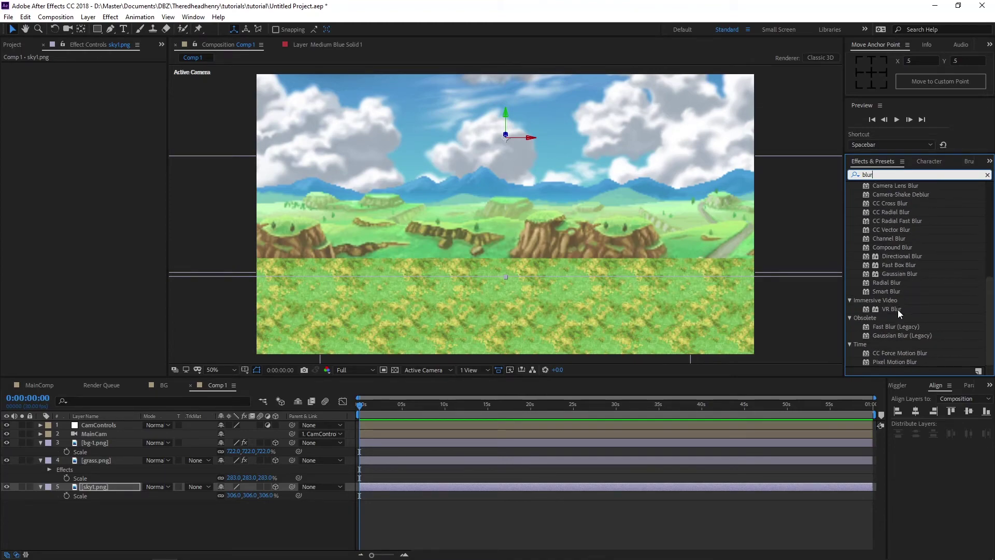
{"action": "double_click", "coordinate": [891, 335]}
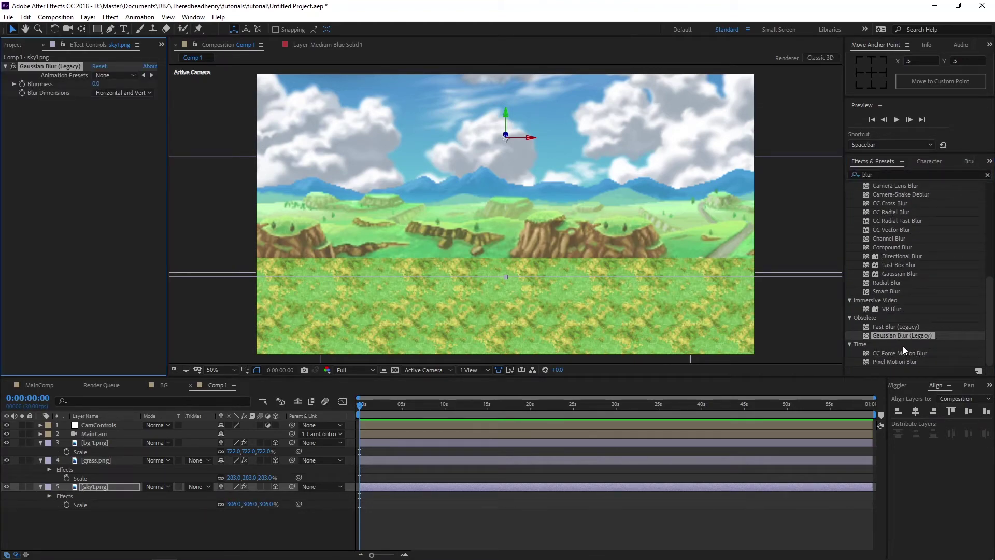
{"action": "left_click", "coordinate": [96, 84]}
{"action": "type", "text": "30"}
{"action": "key", "text": "Return"}
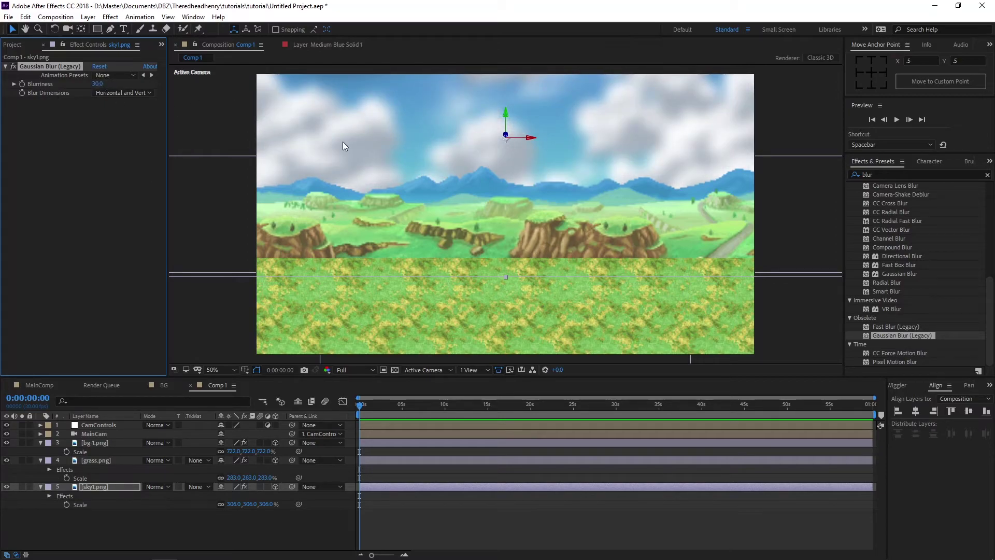
{"action": "left_click", "coordinate": [96, 83]}
{"action": "type", "text": "3"}
{"action": "key", "text": "Return"}
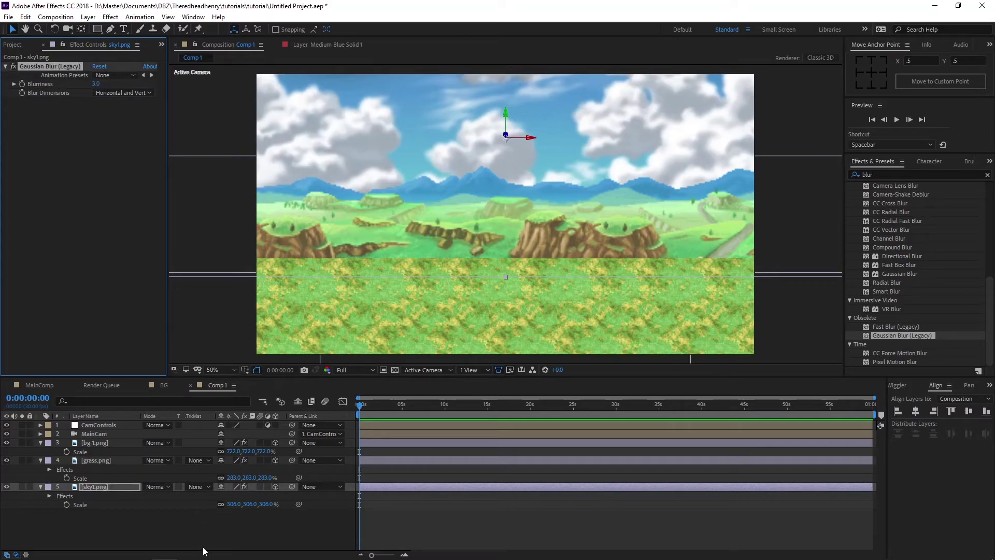
Paste the same Gaussian Blur onto bg-1.png.
{"action": "left_click", "coordinate": [98, 443]}
{"action": "key", "text": "ctrl+v"}
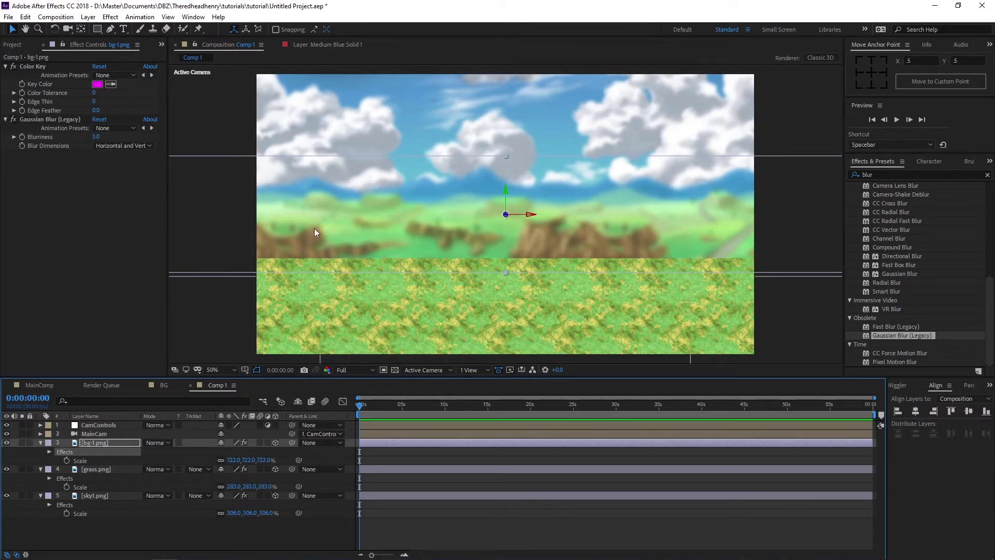
{"action": "left_click", "coordinate": [485, 290]}
Add the Bardock sprite gif from the Project panel to Comp 1 as a 3D layer.
{"action": "left_click", "coordinate": [14, 45]}
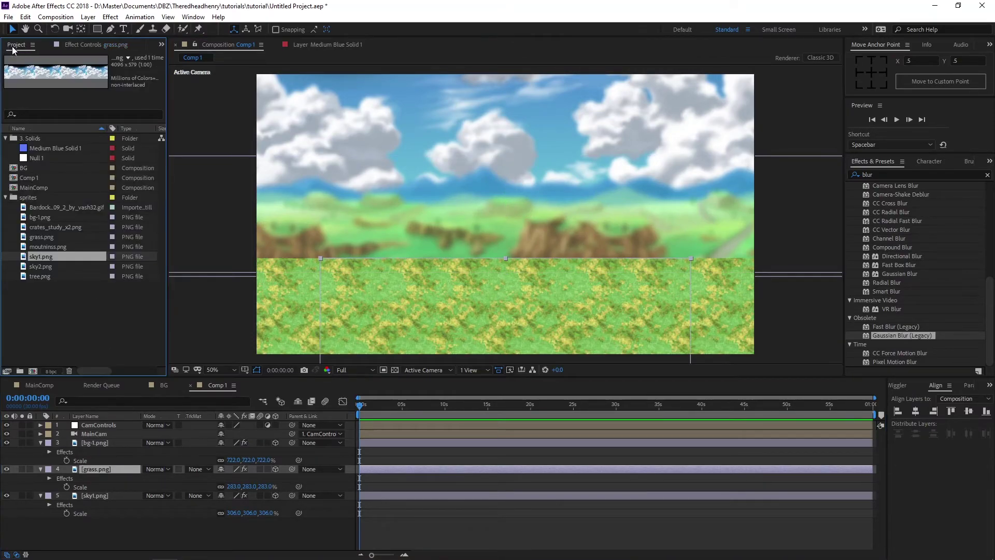
{"action": "left_click", "coordinate": [40, 218]}
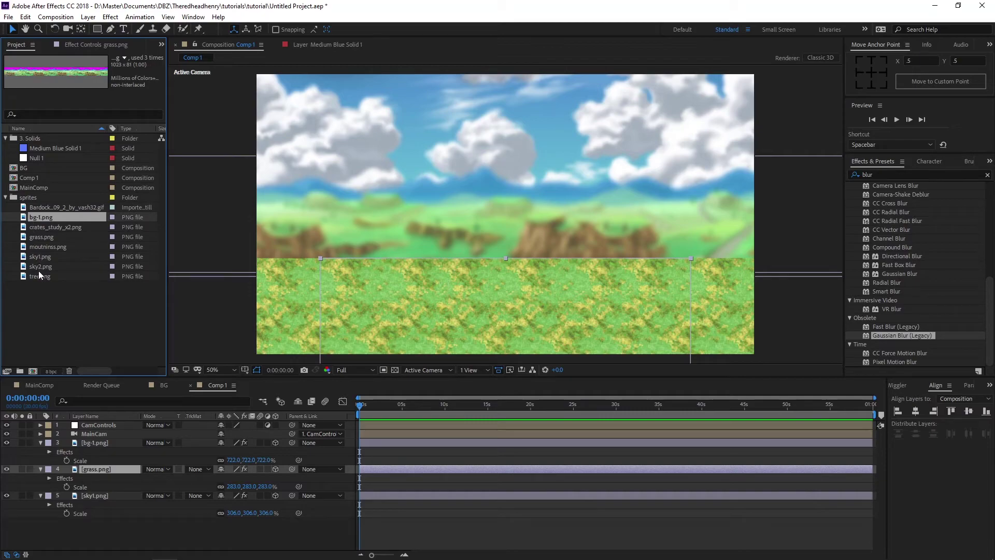
{"action": "left_click", "coordinate": [45, 210]}
{"action": "left_click_drag", "start_coordinate": [62, 206], "coordinate": [83, 441]}
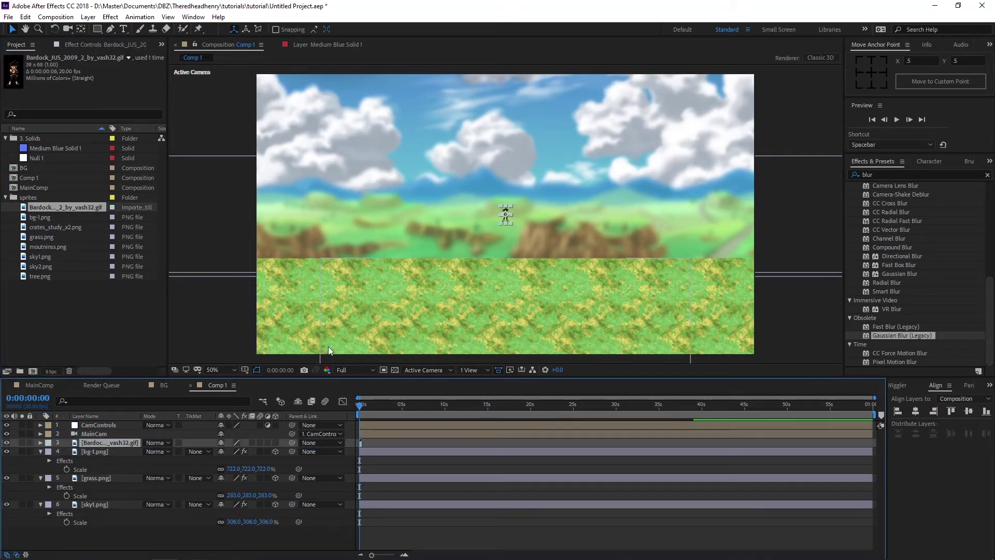
{"action": "left_click", "coordinate": [275, 443]}
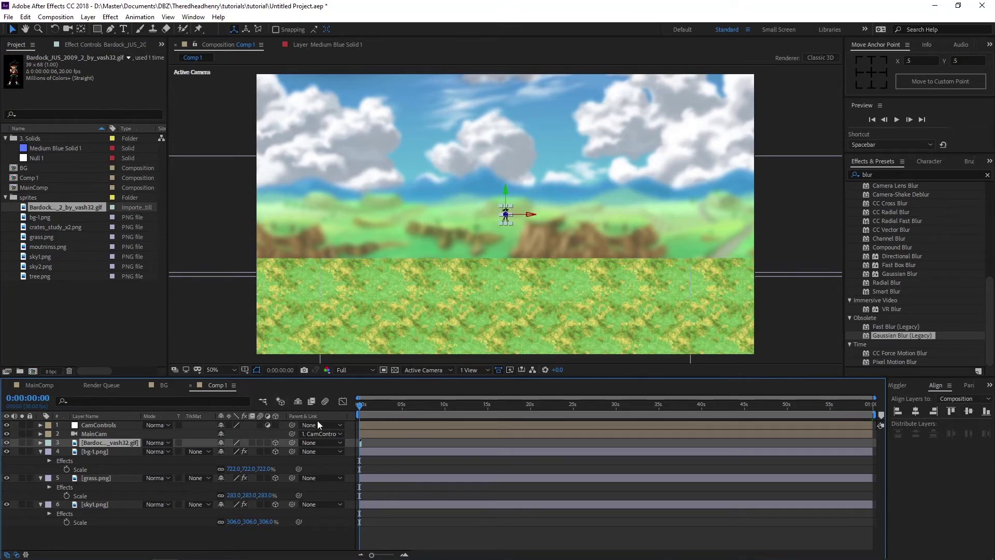
Set the Bardock sprite's Scale to 500% and switch it to Draft quality.
{"action": "key", "text": "s"}
{"action": "left_click", "coordinate": [249, 452]}
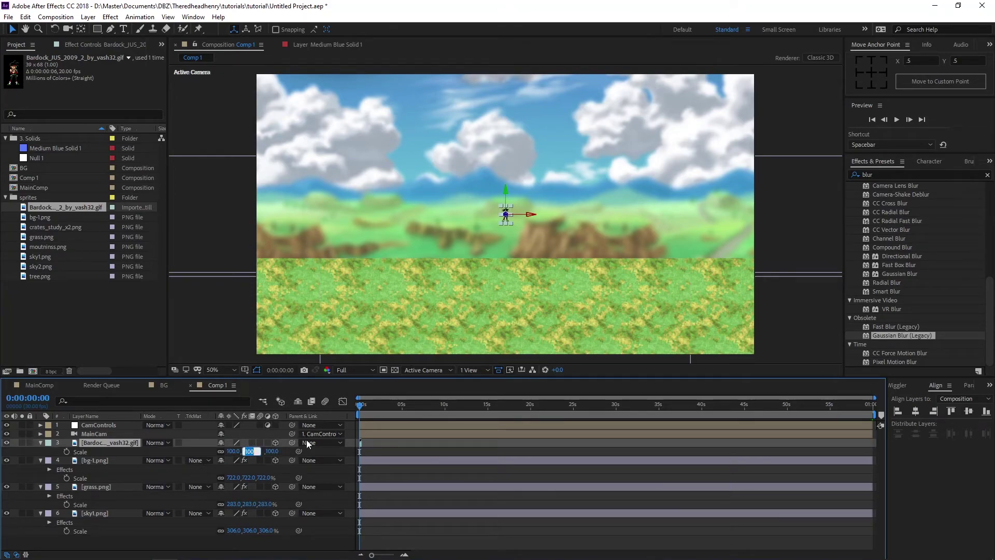
{"action": "type", "text": "500"}
{"action": "key", "text": "Return"}
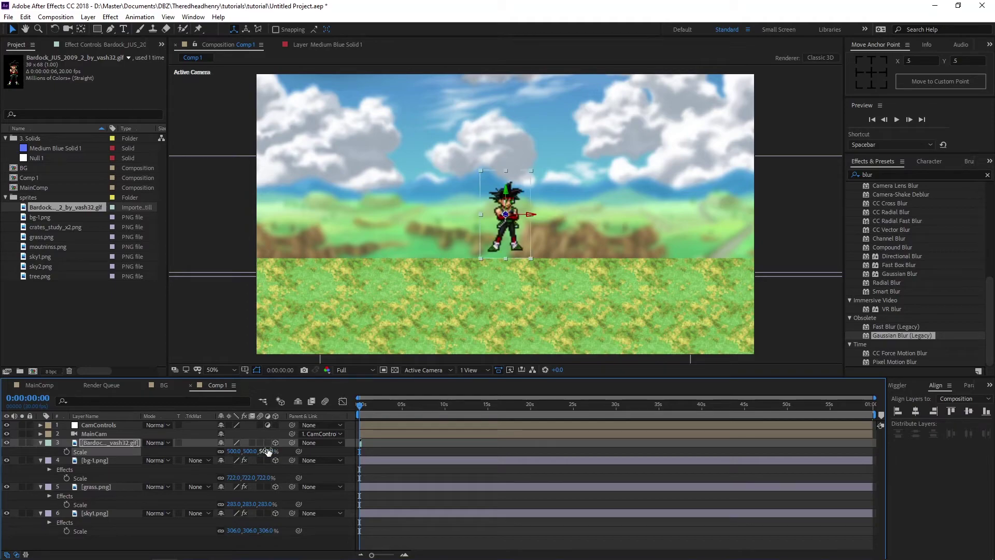
{"action": "left_click", "coordinate": [236, 443]}
Collapse the bg-1, grass and sky1 layer properties and review the grass layer's Position.
{"action": "left_click", "coordinate": [40, 460]}
{"action": "left_click", "coordinate": [41, 469]}
{"action": "left_click", "coordinate": [41, 477]}
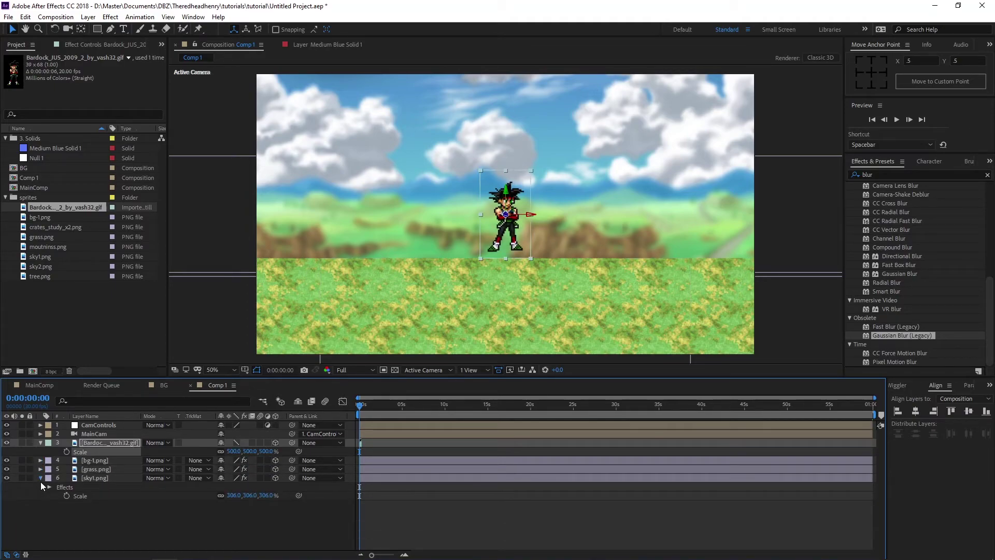
{"action": "left_click", "coordinate": [91, 468]}
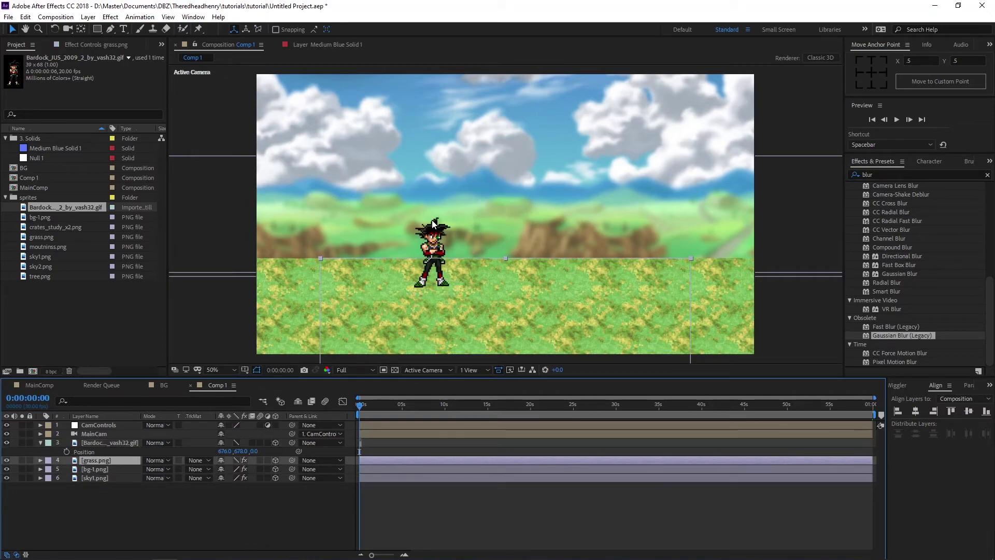
{"action": "left_click", "coordinate": [431, 236]}
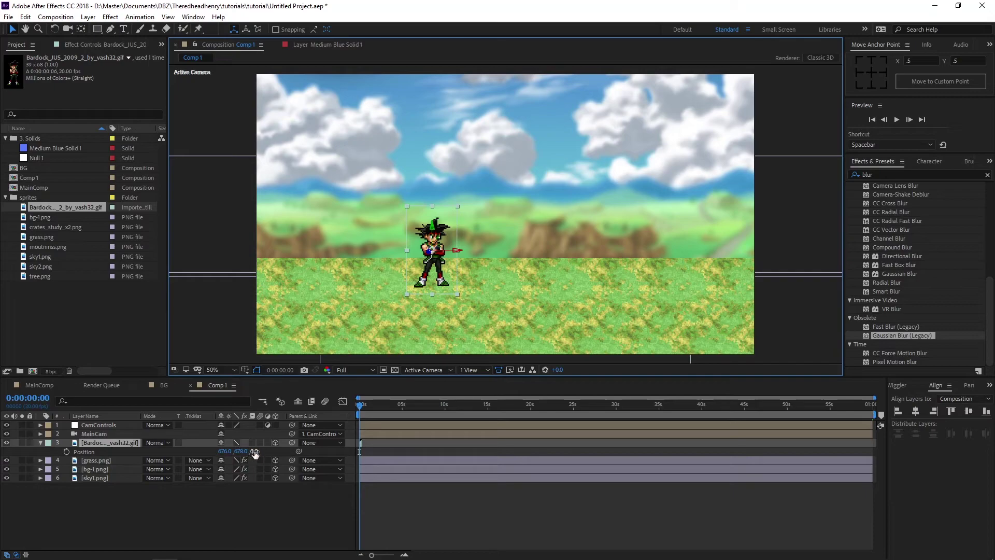
{"action": "left_click", "coordinate": [93, 459]}
{"action": "key", "text": "p"}
{"action": "left_click", "coordinate": [444, 320]}
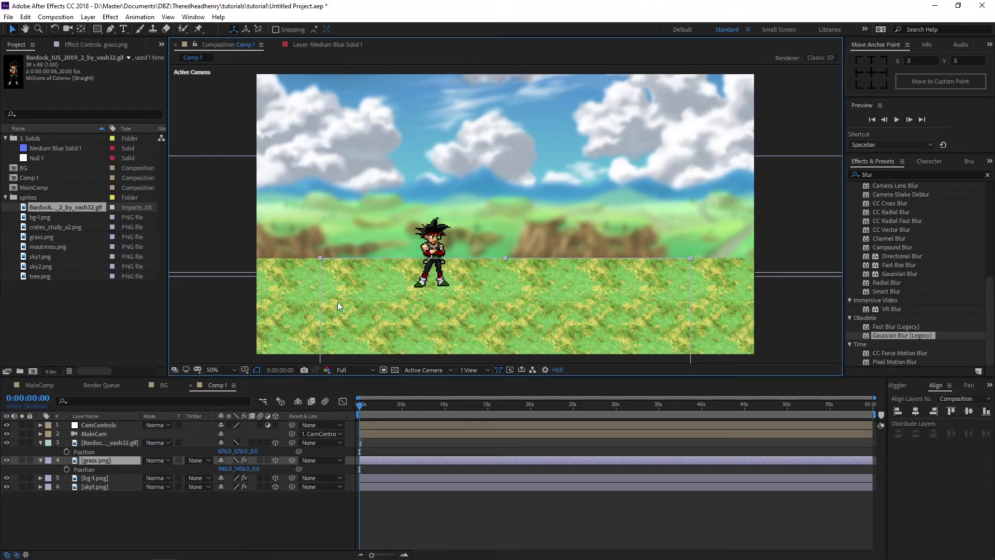
{"action": "left_click", "coordinate": [375, 424]}
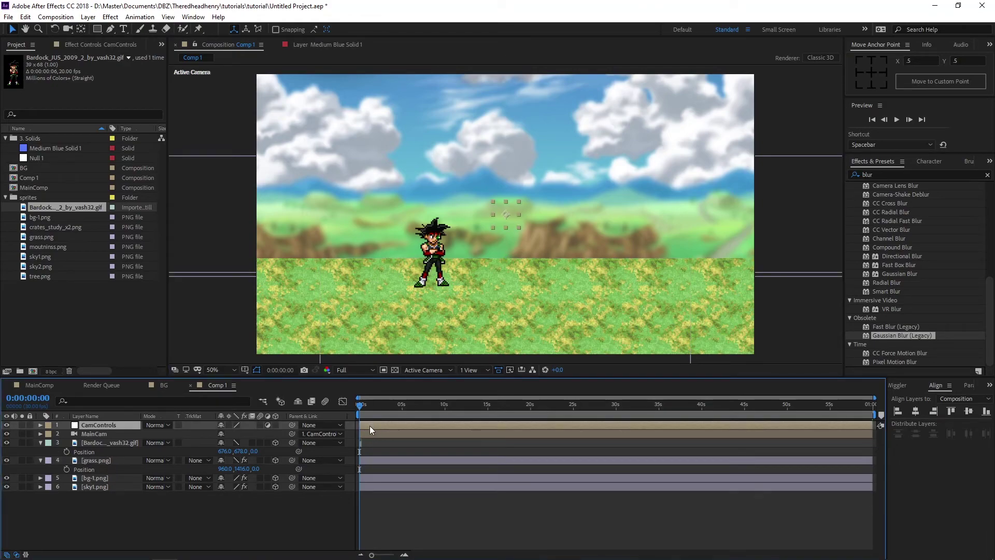
Pan the CamControls rig right by scrubbing its Position X to 3047.
{"action": "key", "text": "p"}
{"action": "left_click_drag", "start_coordinate": [219, 434], "coordinate": [354, 411]}
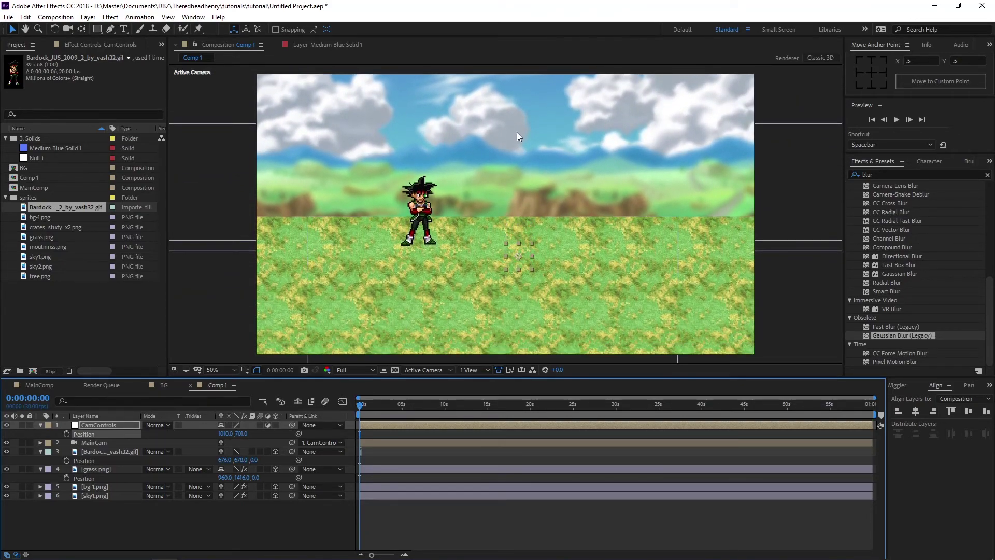
{"action": "left_click_drag", "start_coordinate": [223, 433], "coordinate": [819, 423]}
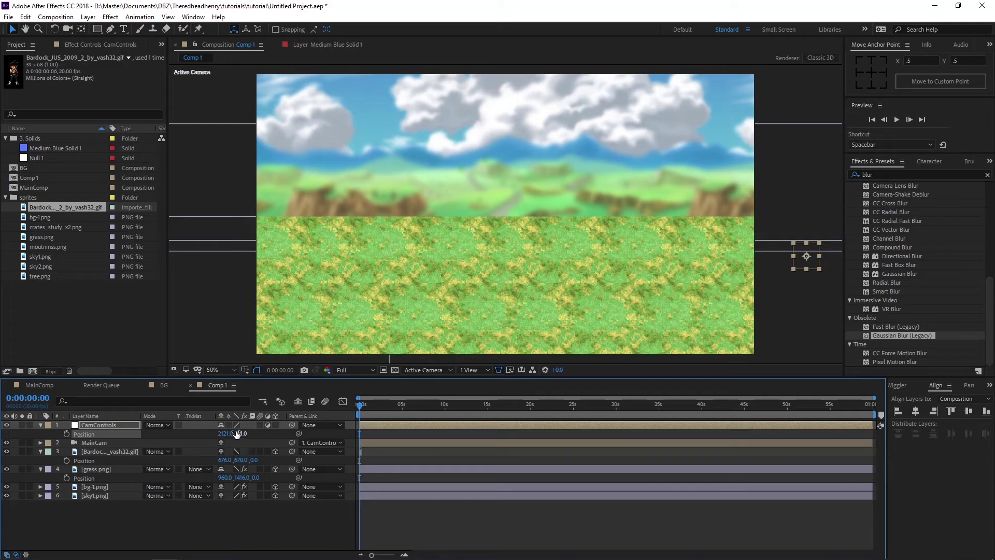
{"action": "left_click_drag", "start_coordinate": [258, 434], "coordinate": [992, 419]}
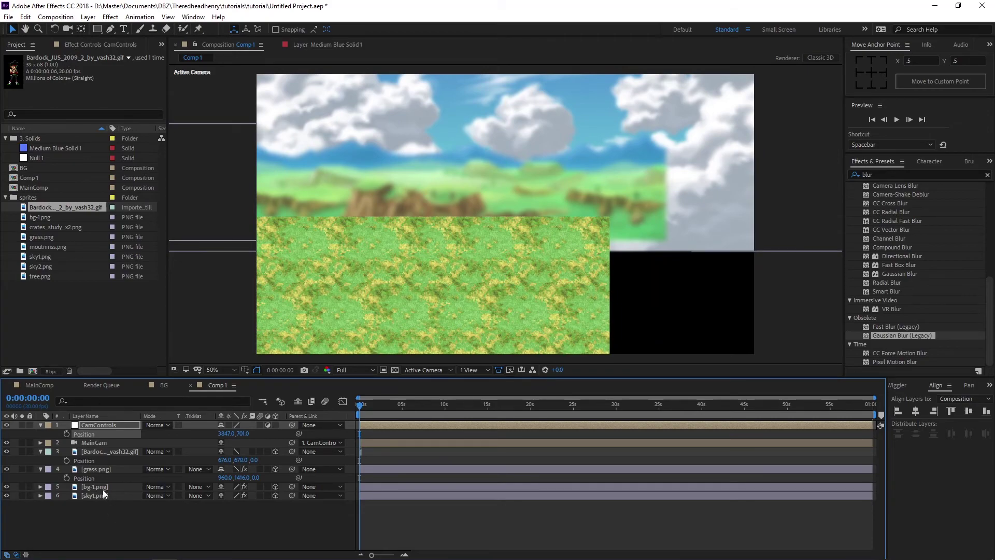
Widen the grass layer's Motion Tile Output Width to 690.
{"action": "left_click", "coordinate": [100, 468]}
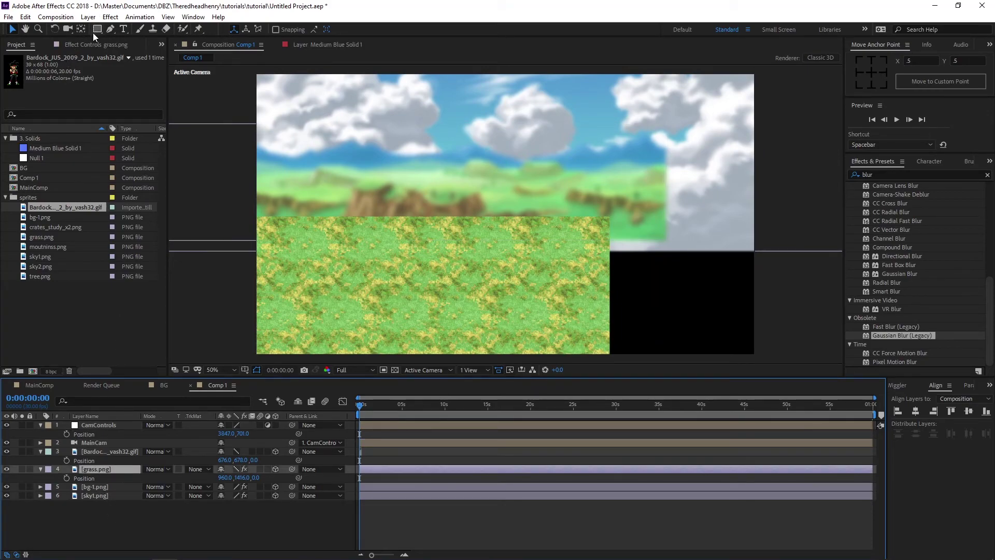
{"action": "left_click", "coordinate": [90, 47]}
{"action": "left_click", "coordinate": [99, 110]}
{"action": "type", "text": "600"}
{"action": "key", "text": "Return"}
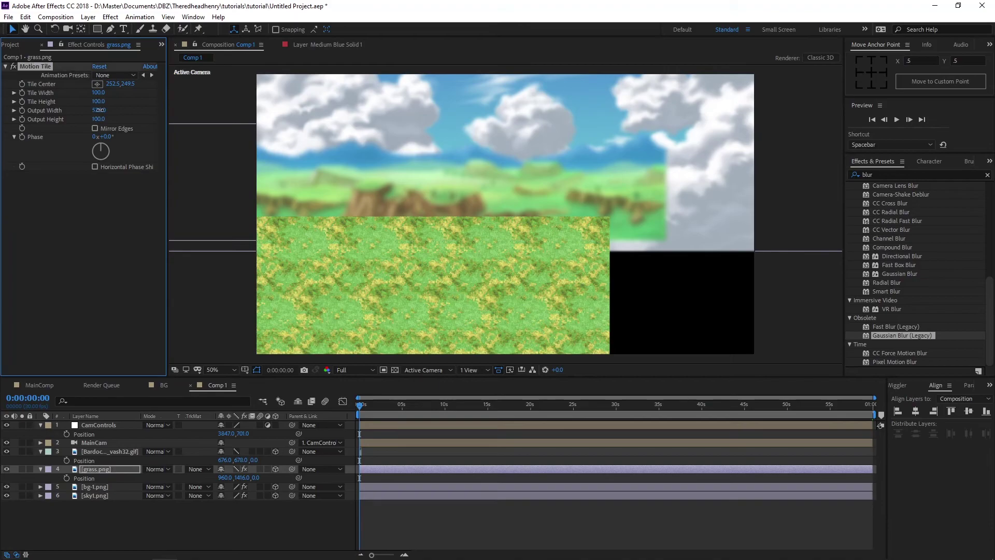
{"action": "left_click_drag", "start_coordinate": [104, 110], "coordinate": [125, 114]}
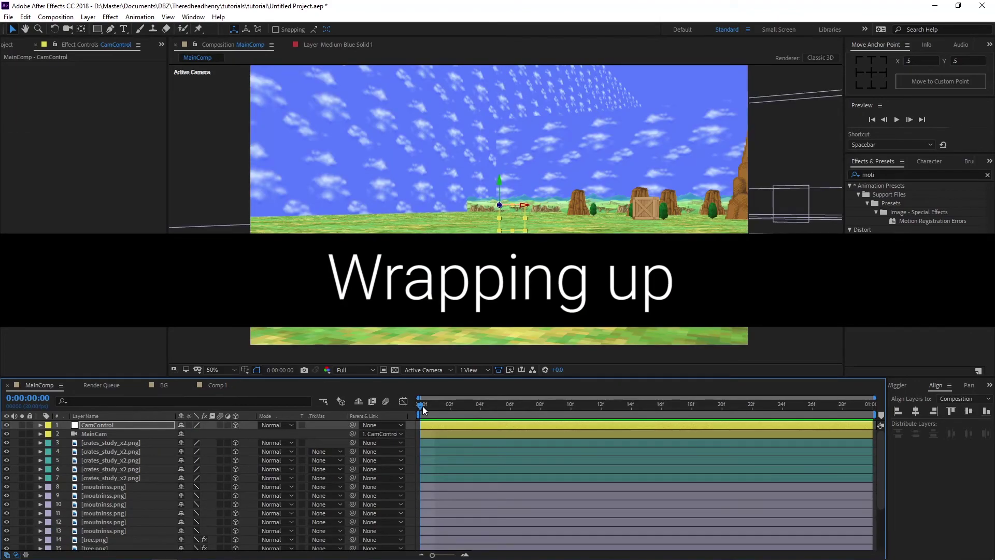
Scrub MainComp's first frames to preview the start of the camera move.
{"action": "left_click_drag", "start_coordinate": [430, 405], "coordinate": [496, 406]}
{"action": "left_click_drag", "start_coordinate": [581, 403], "coordinate": [409, 415]}
{"action": "left_click_drag", "start_coordinate": [534, 405], "coordinate": [559, 404]}
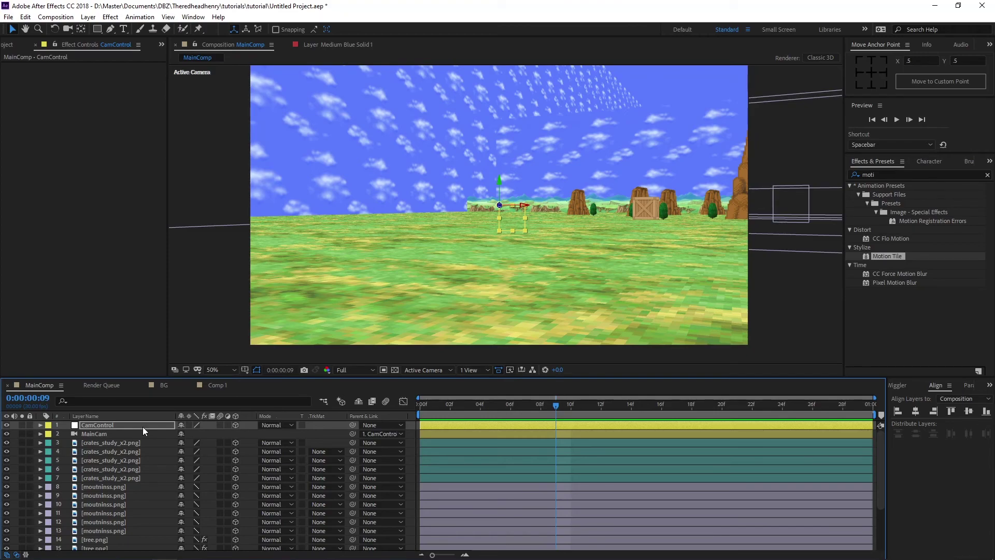
{"action": "mouse_move", "coordinate": [415, 403]}
{"action": "left_mouse_down"}
{"action": "mouse_move", "coordinate": [676, 400]}
{"action": "mouse_move", "coordinate": [435, 397]}
{"action": "left_mouse_up"}
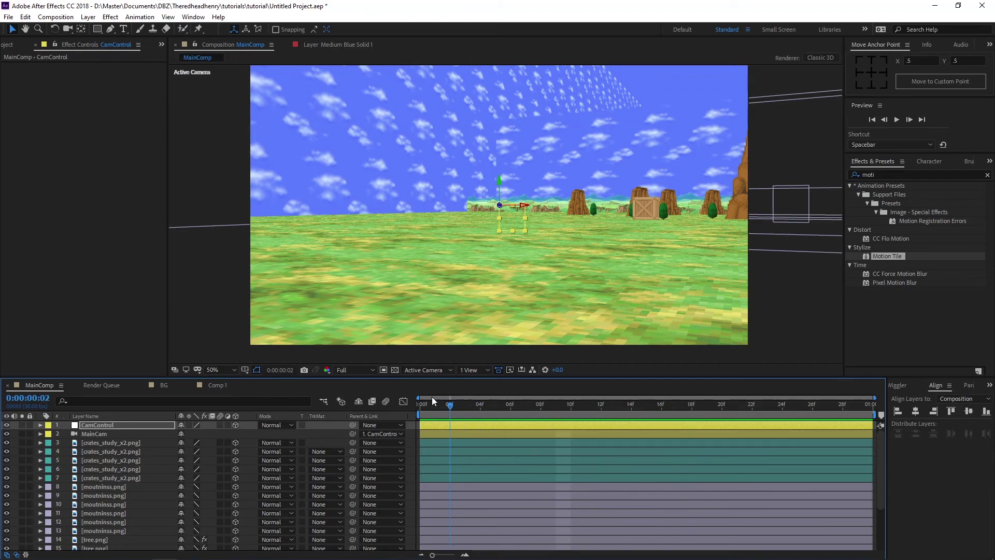